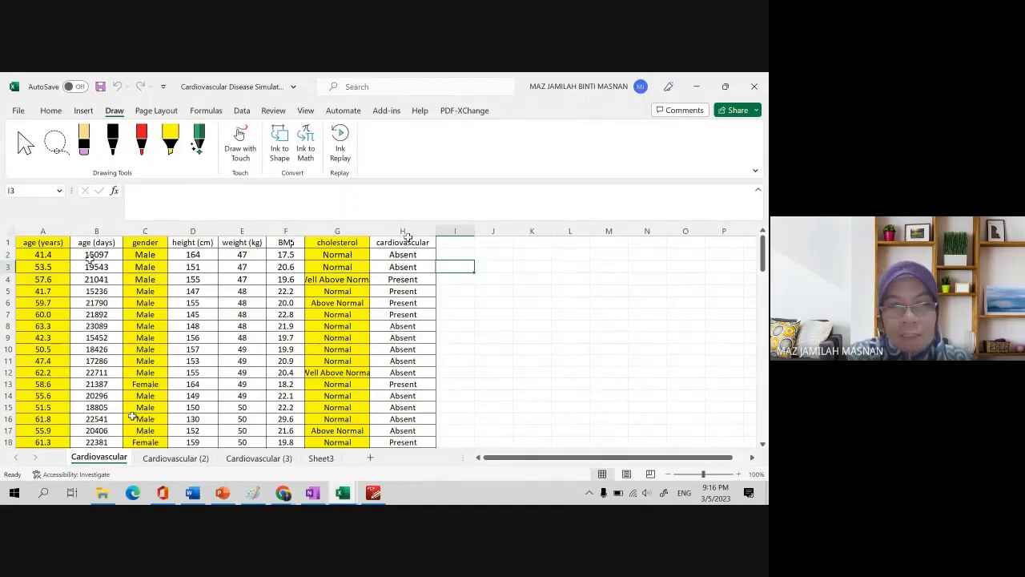
Examine the Absent and Present entries in the cardiovascular column of the Cardiovascular sheet, highlighting sample cells and the whole column
left_click(407, 230)
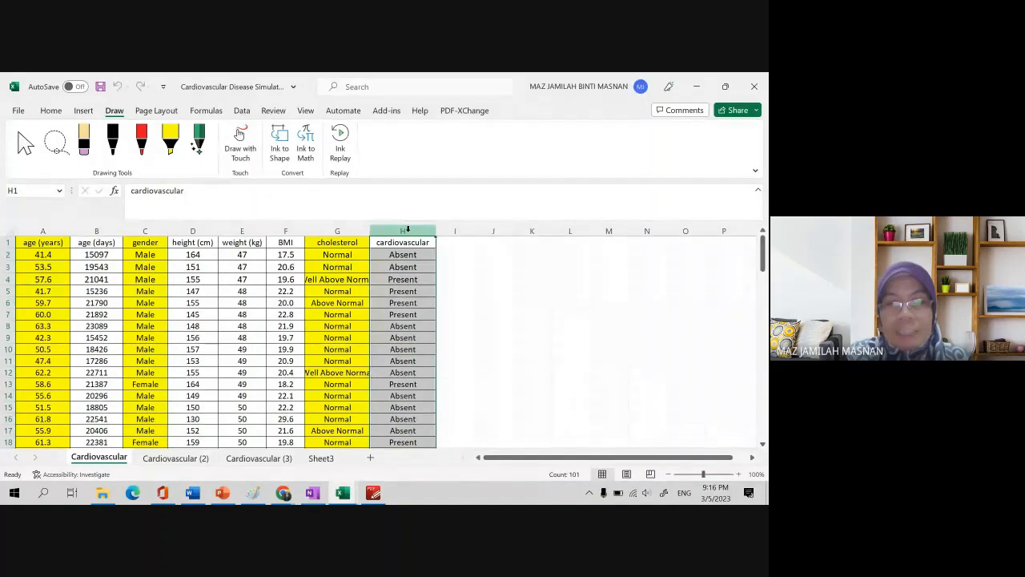
left_click_drag(410, 254, 420, 269)
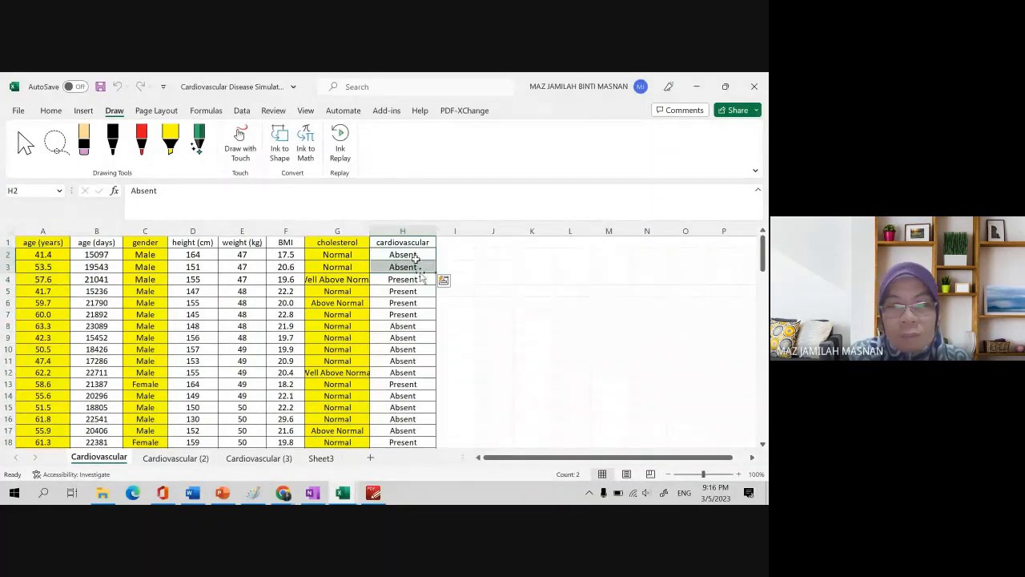
left_click_drag(401, 279, 400, 359)
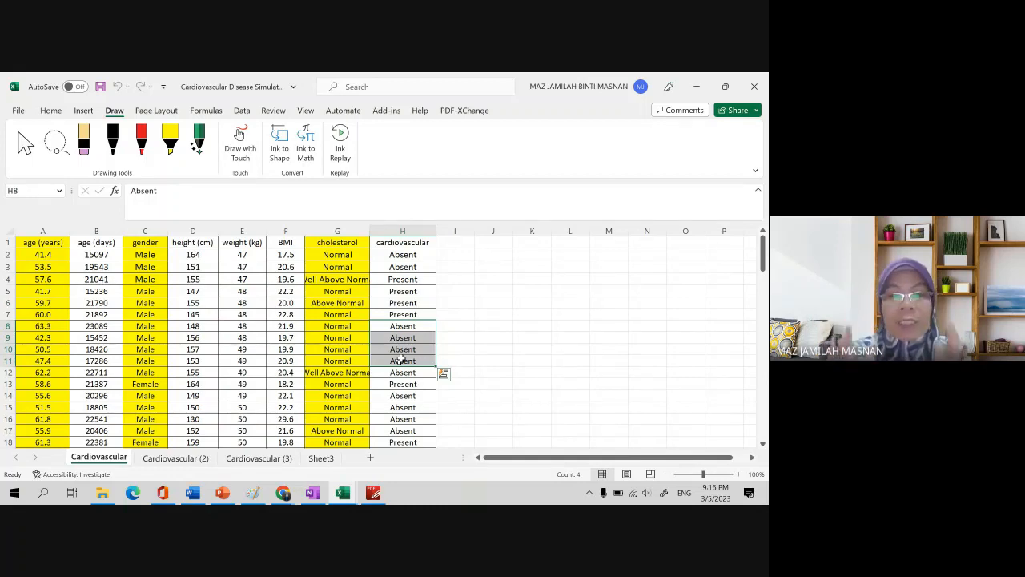
left_click(410, 230)
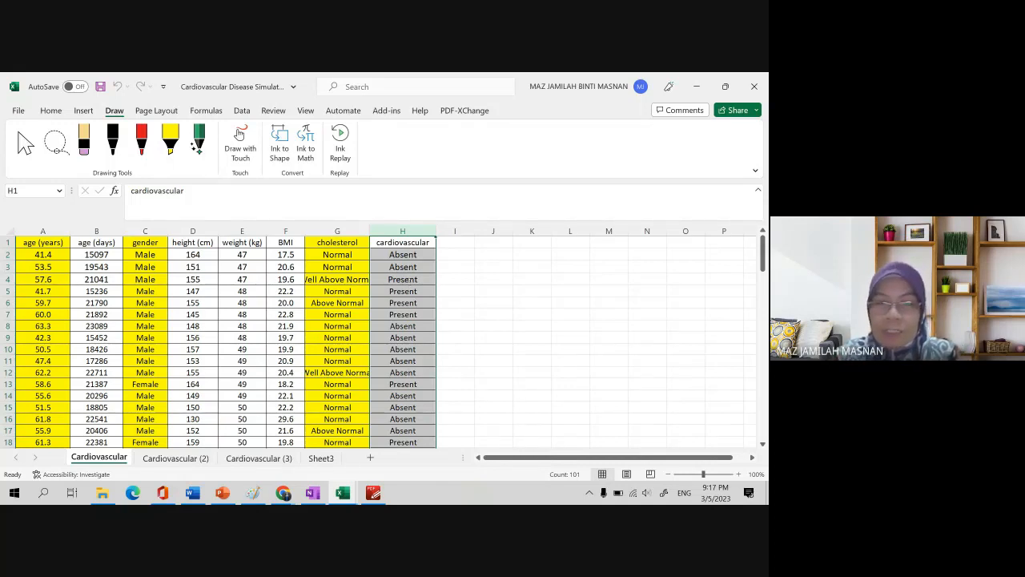
View the Cardiovascular (3) sheet and look through the rows on Sheet3 for patients with cardiovascular disease present
left_click(268, 461)
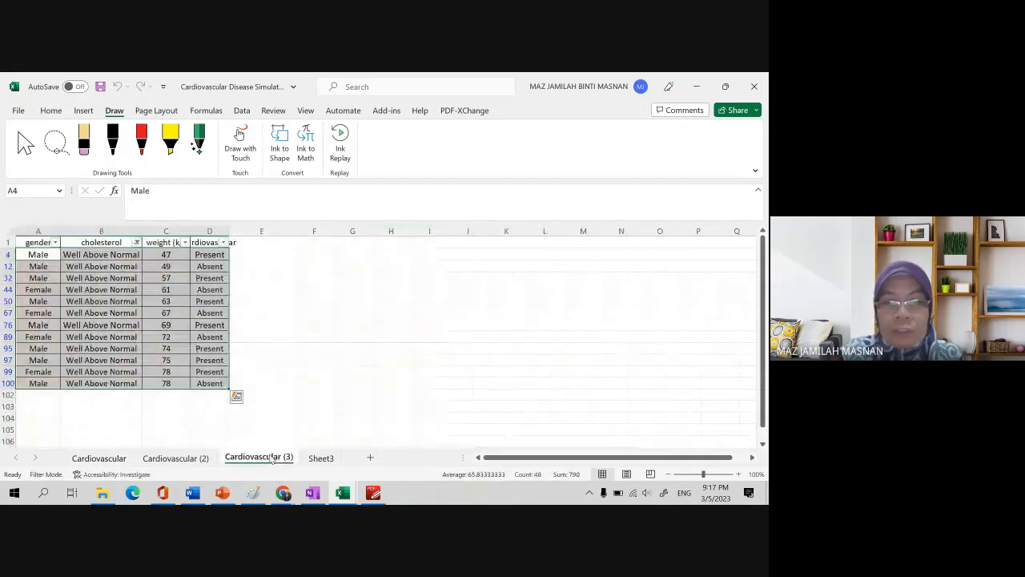
left_click(314, 459)
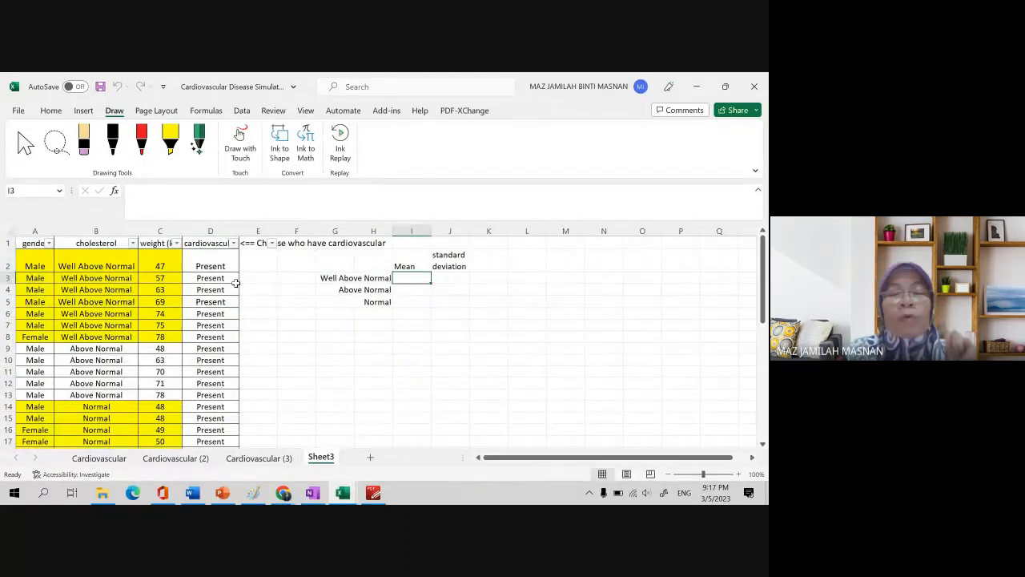
scroll(237, 282, "down", 15)
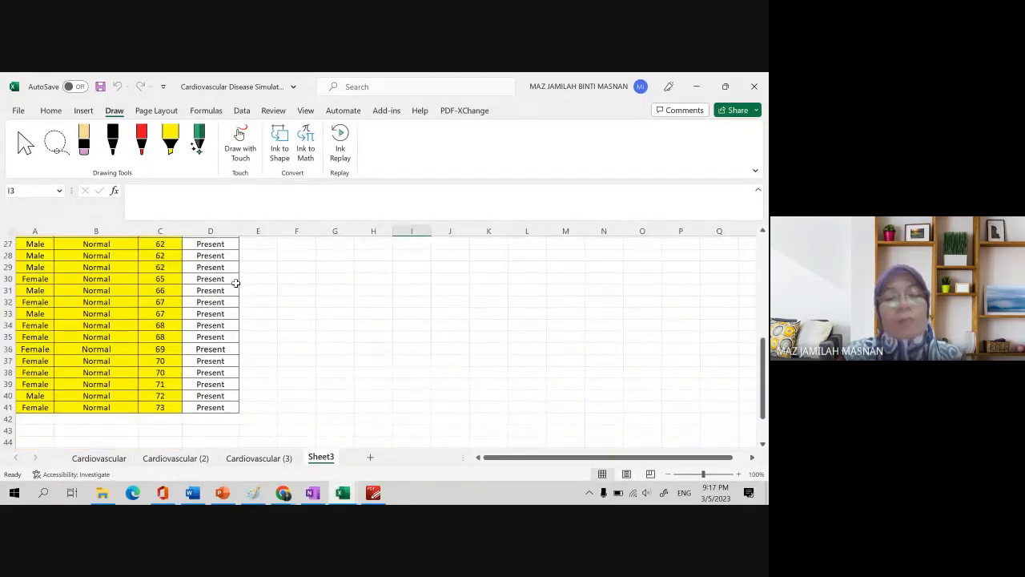
scroll(239, 288, "up", 15)
scroll(240, 293, "up", 1)
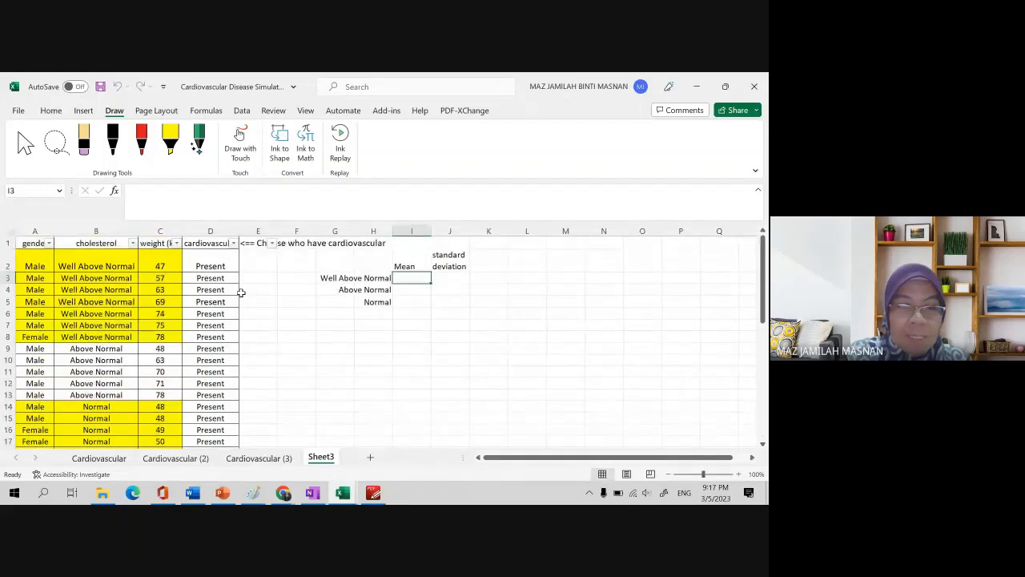
scroll(240, 320, "down", 8)
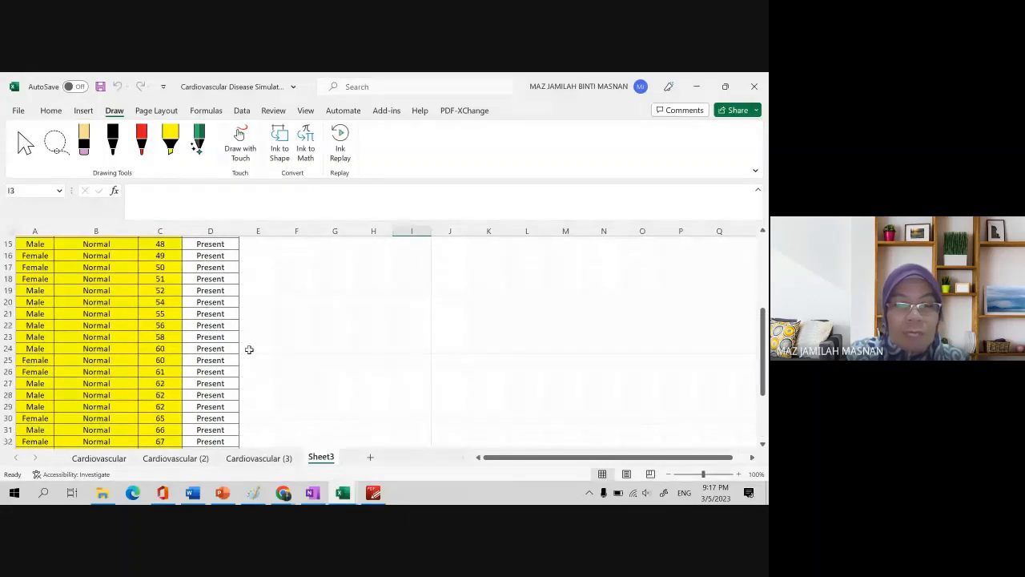
scroll(244, 371, "down", 2)
scroll(244, 365, "up", 6)
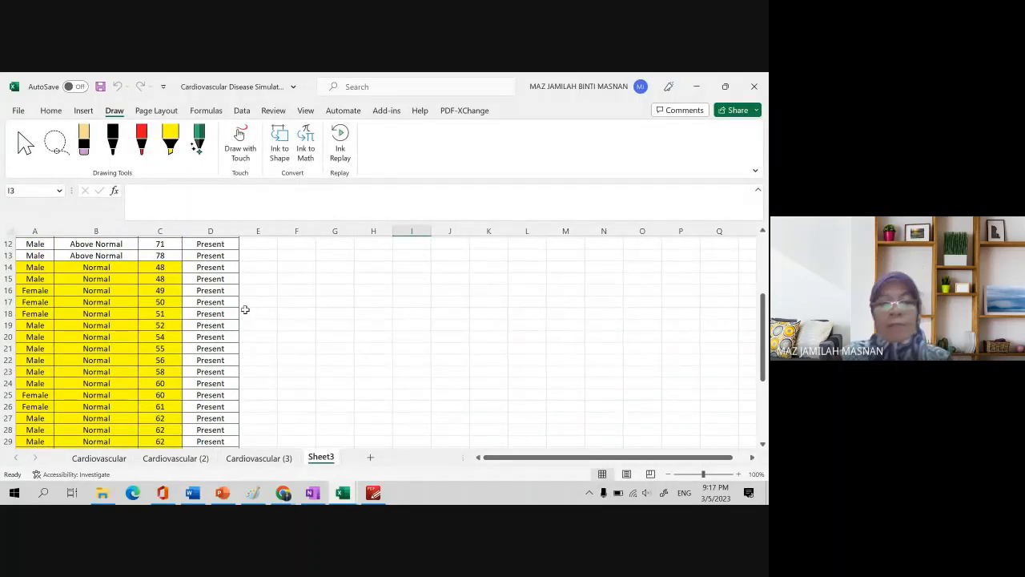
On the Cardiovascular sheet, highlight the age (years) through cholesterol columns and the cardiovascular column to compare the variables
left_click(100, 458)
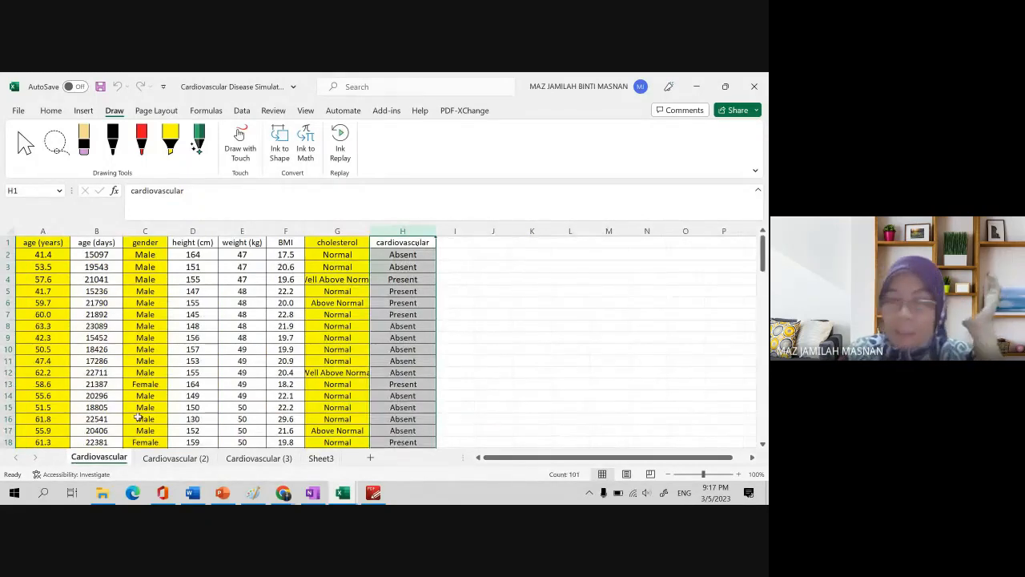
left_click(421, 254)
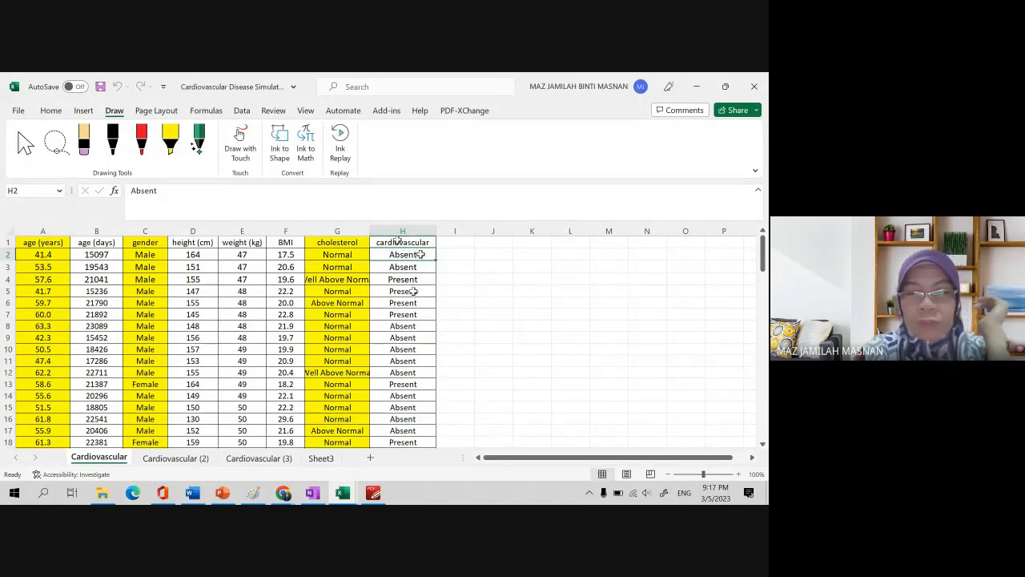
left_click(402, 232)
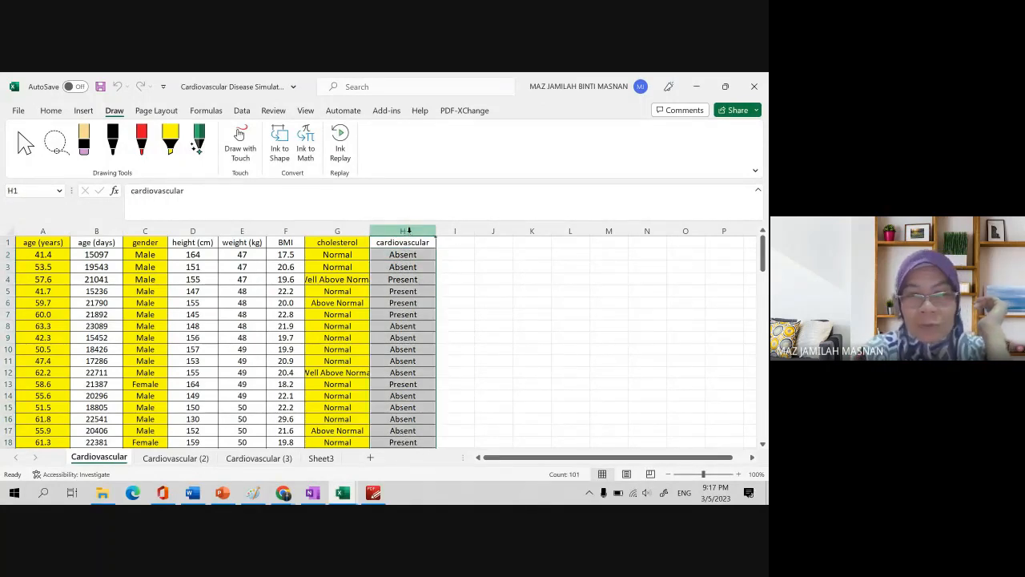
left_click_drag(42, 232, 338, 231)
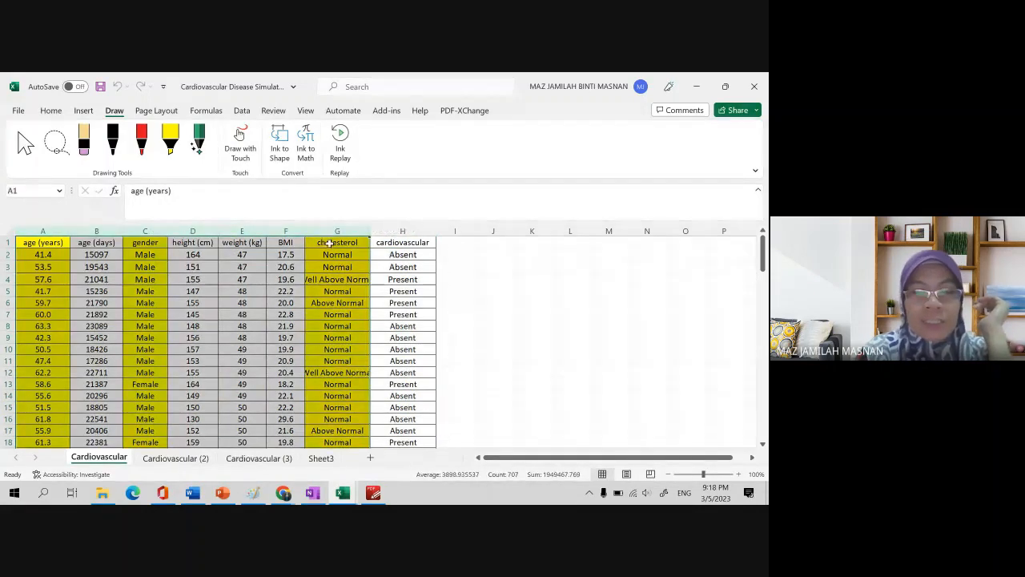
left_click(402, 230)
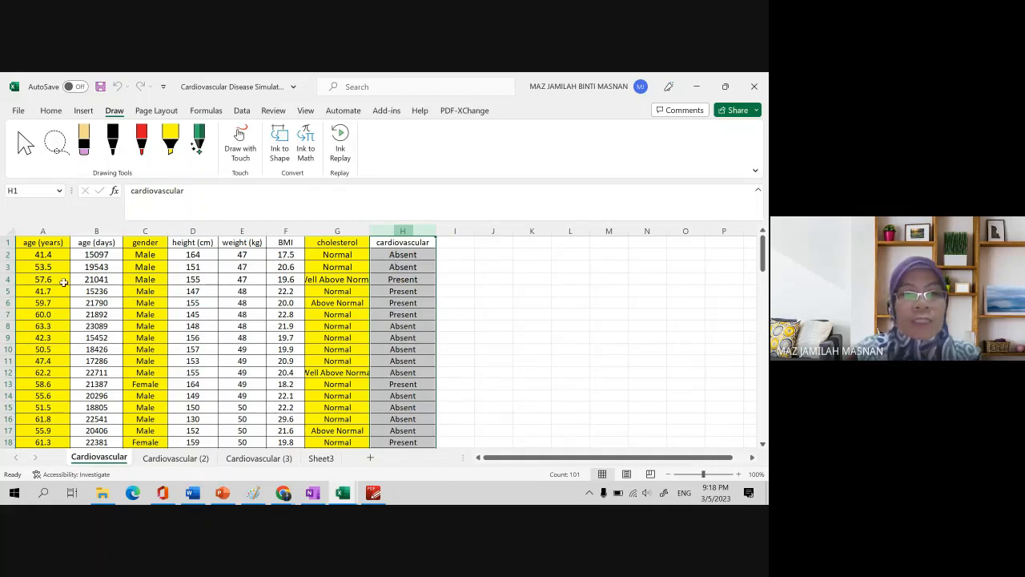
Display the Cardiovascular (2) sheet and consult the Results & Discussions section of the assignment instructions PDF before returning to the workbook
left_click(172, 458)
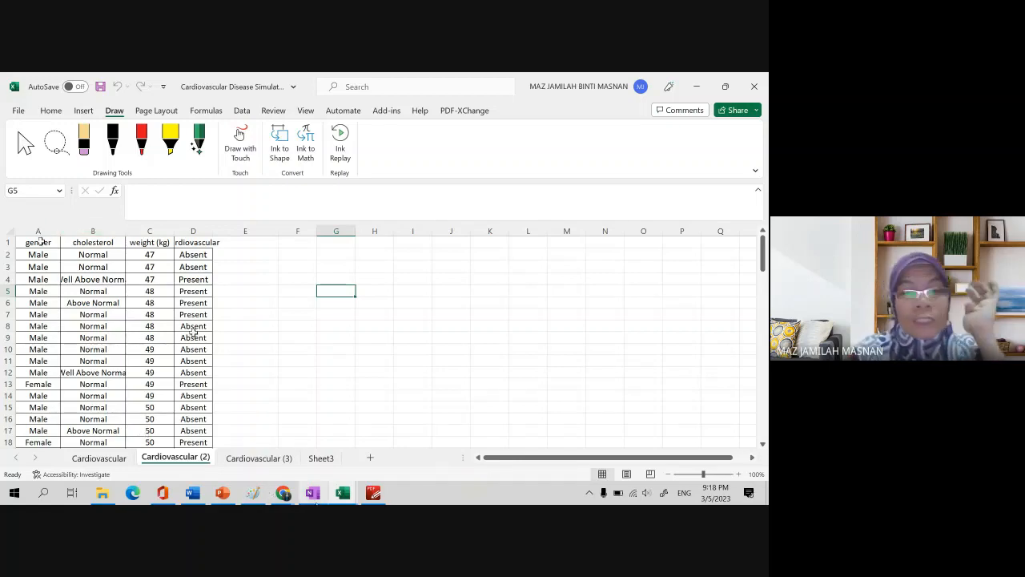
left_click(373, 493)
scroll(384, 320, "up", 5)
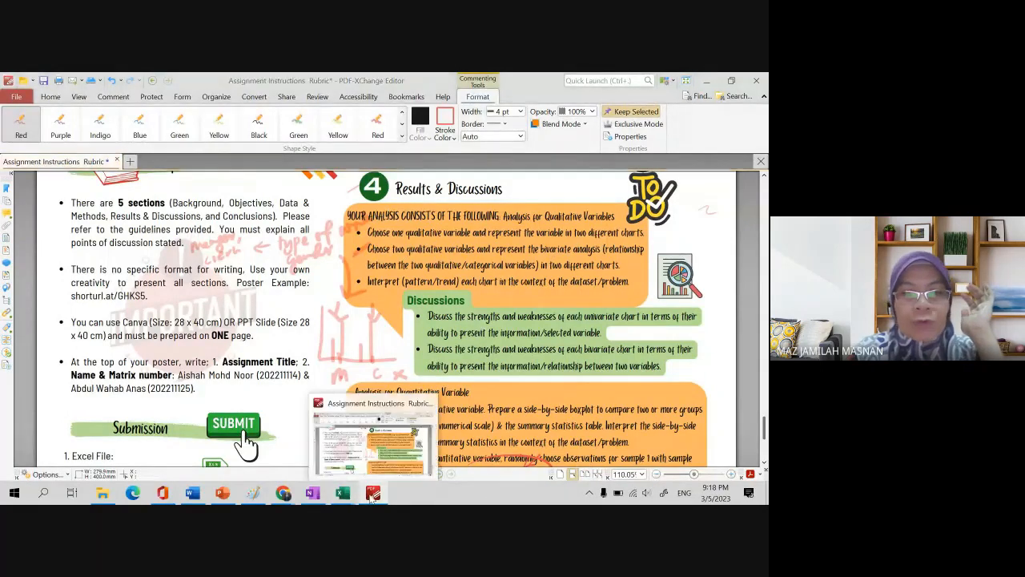
left_click(344, 494)
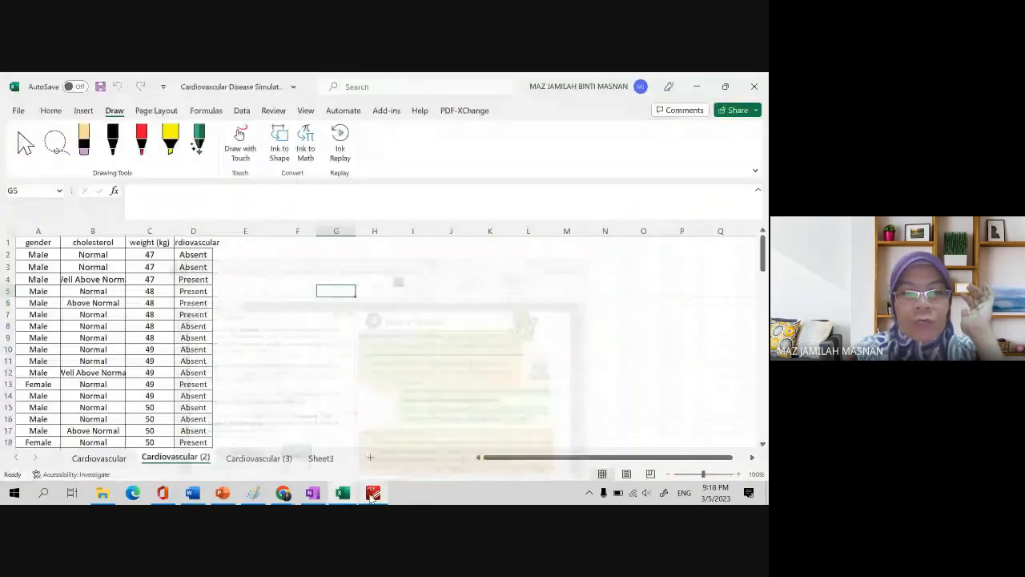
Review the chosen variables on Cardiovascular (2) by highlighting the gender and cholesterol columns, the weight (kg) column and the cardiovascular column
left_click(36, 231)
left_click_drag(60, 231, 93, 231)
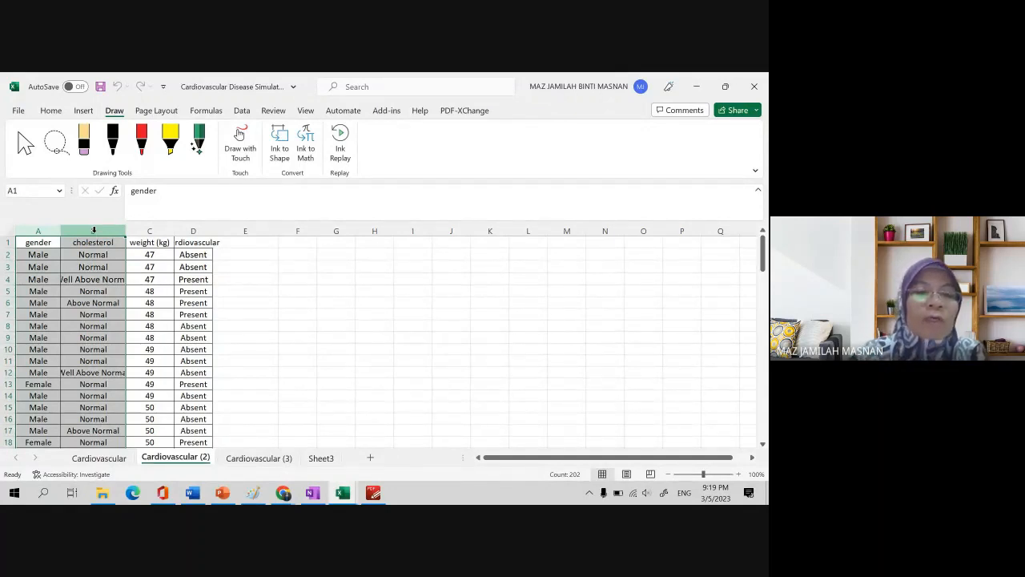
left_click(160, 232)
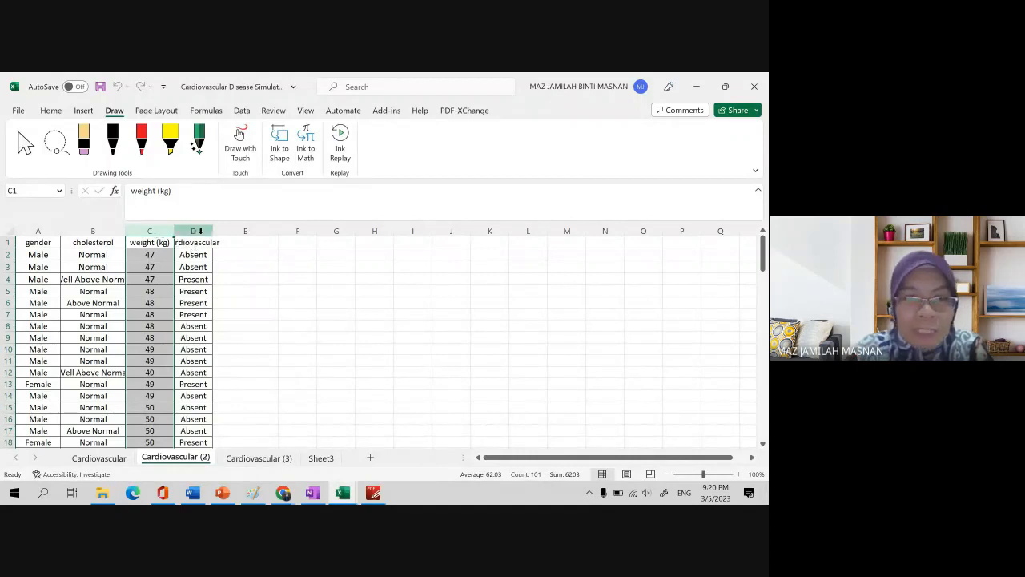
left_click(197, 231)
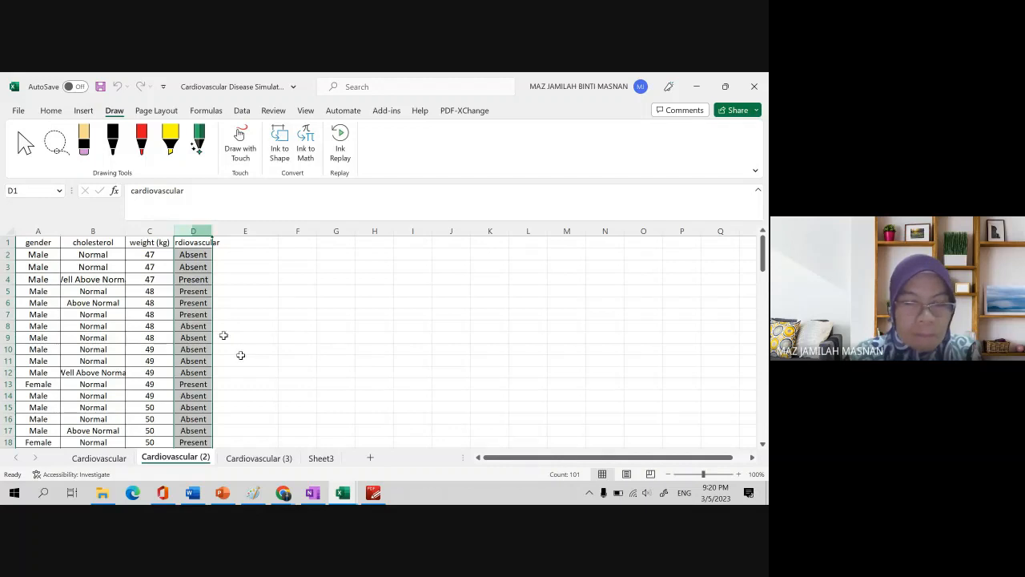
Check the Google Meet call in Chrome and return to the Cardiovascular Disease workbook in Excel
left_click(288, 494)
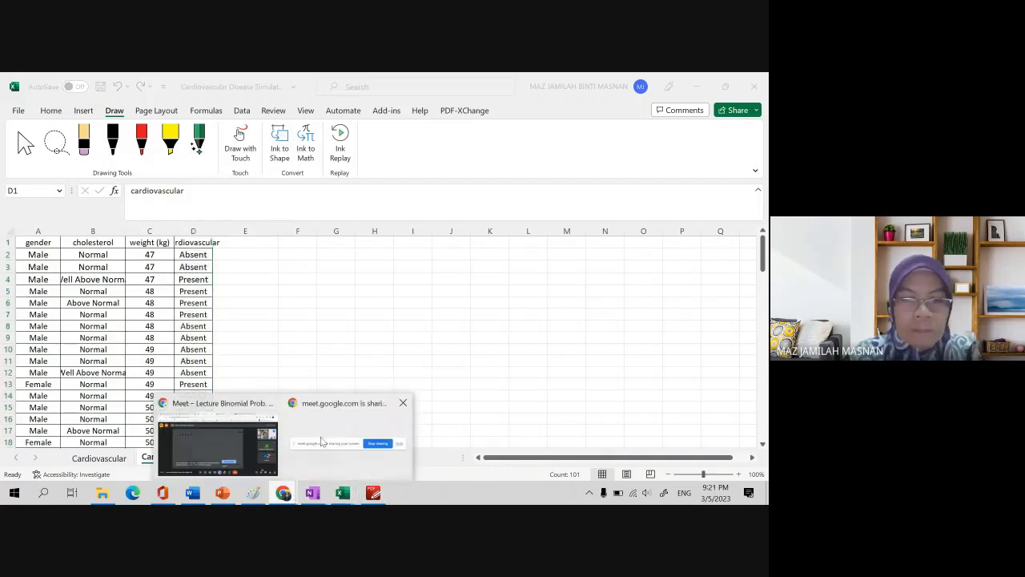
left_click(244, 448)
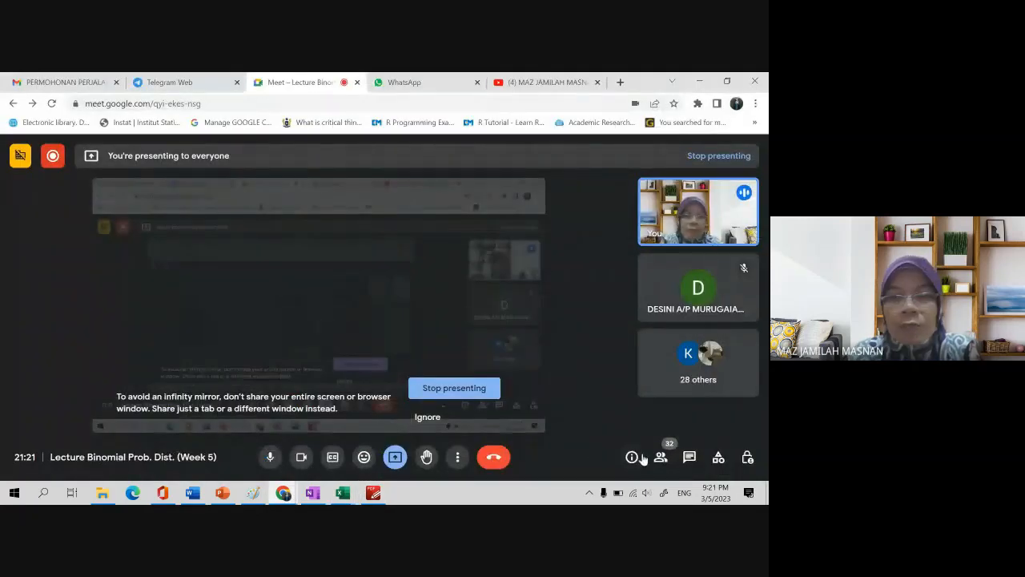
left_click(344, 495)
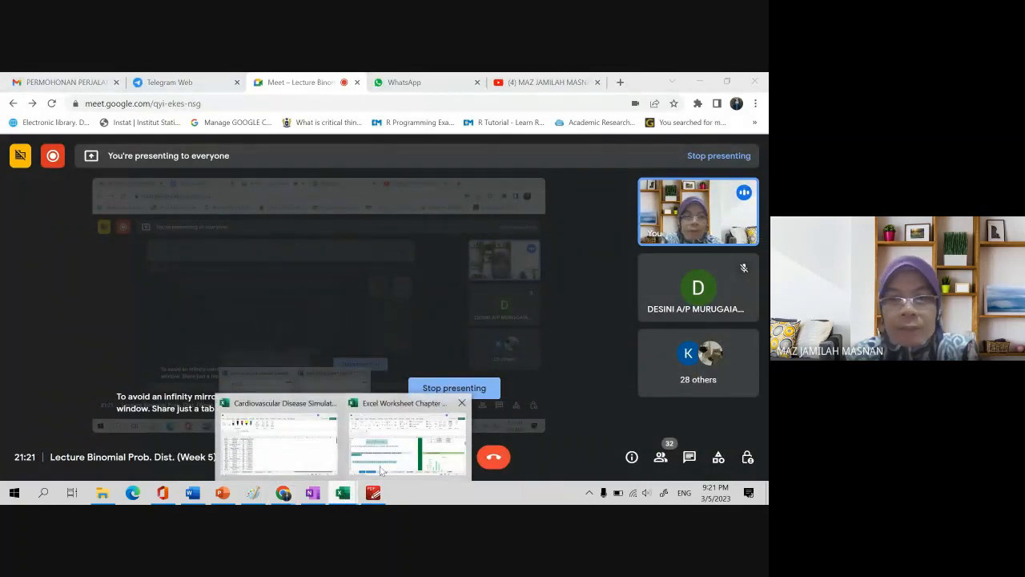
left_click(320, 466)
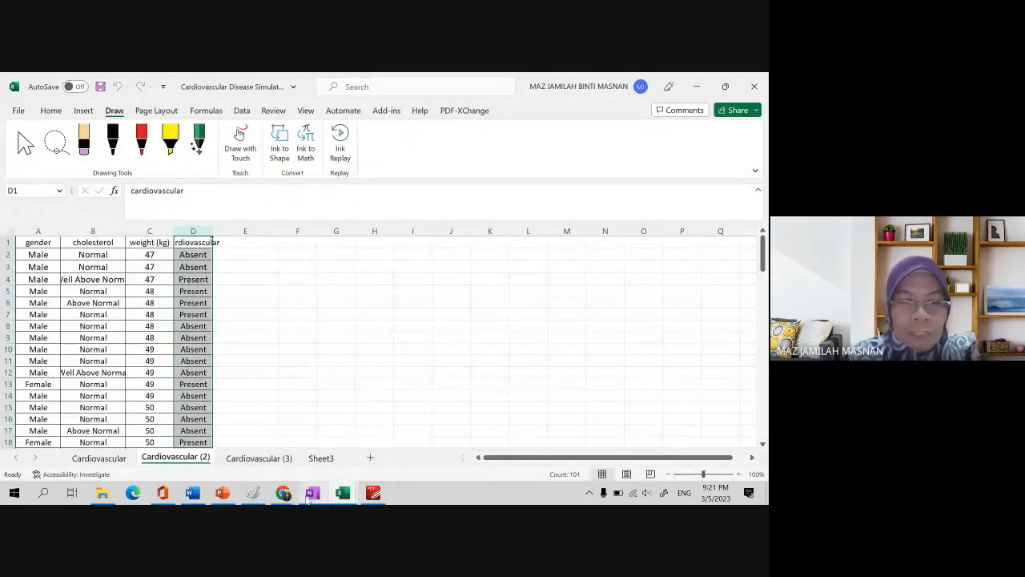
Consult the Word guide How to Simulate Quantitative Observations, and highlight the weight (kg) column on the workbook's Cardiovascular (2) sheet
mouse_move(196, 498)
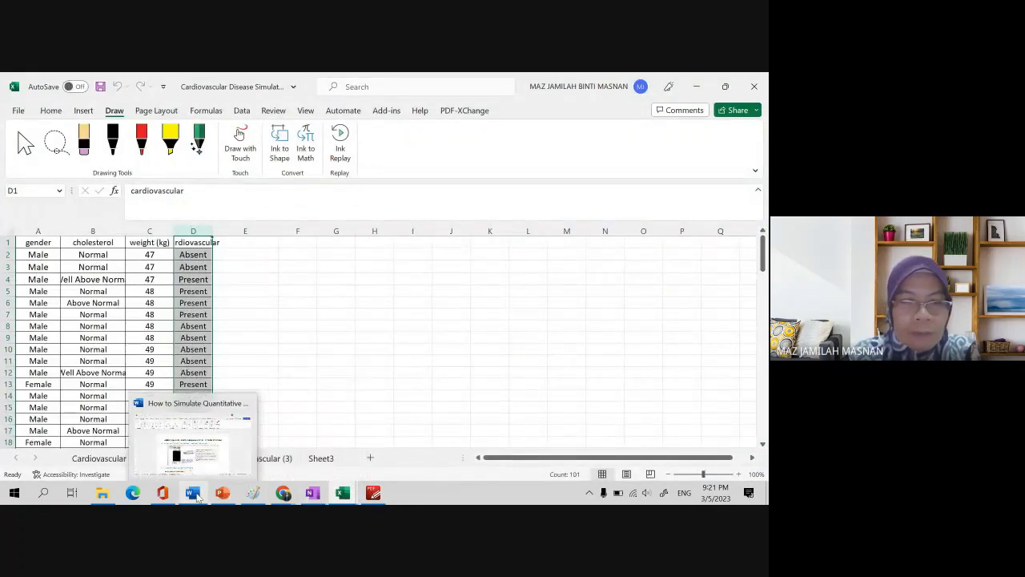
left_click(202, 445)
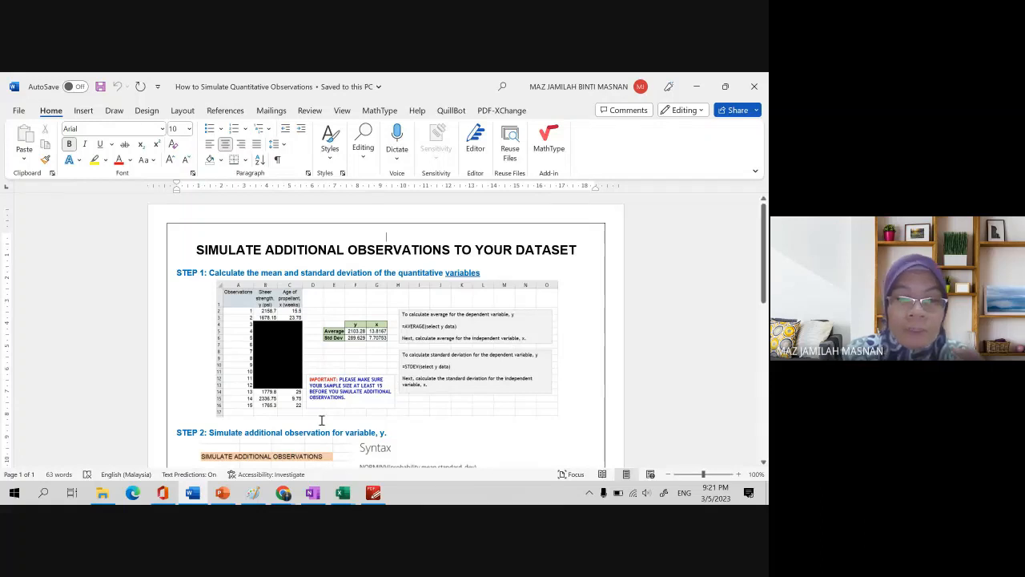
mouse_move(345, 495)
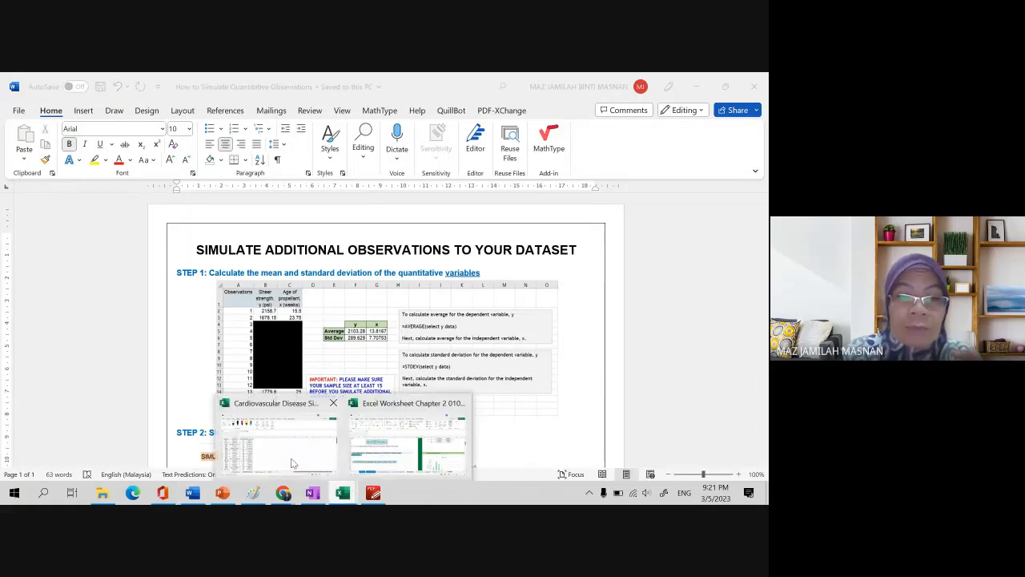
left_click(282, 432)
left_click(189, 347)
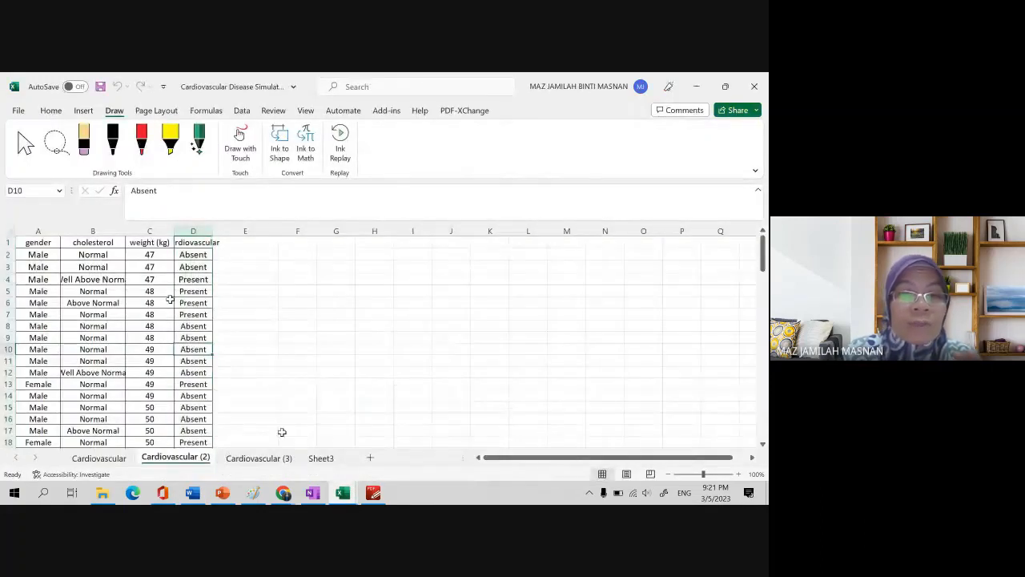
left_click(155, 230)
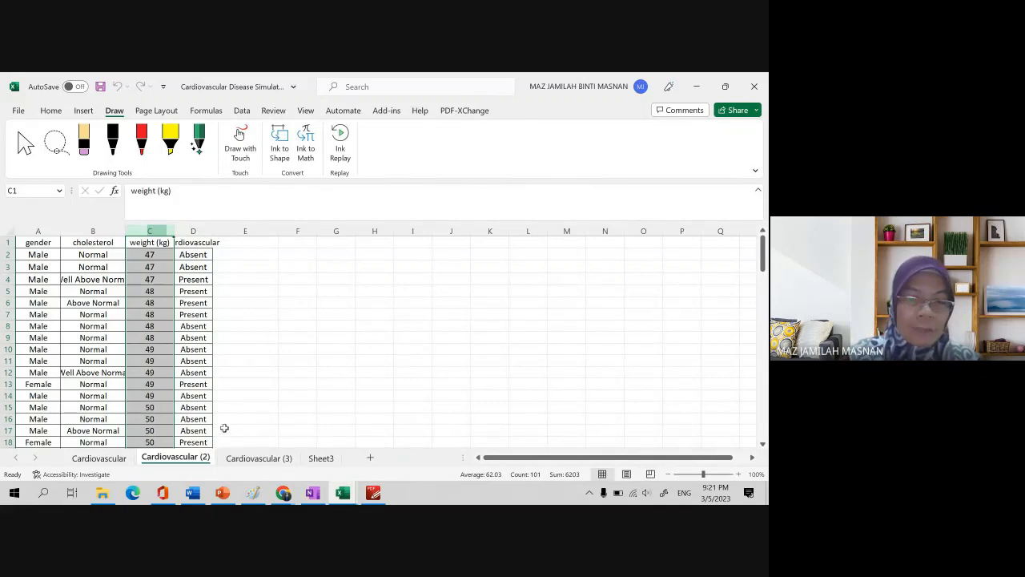
Compare the filtered Cardiovascular (3) sheet with the full Cardiovascular data and the weight (kg) column on Cardiovascular (2), ending on Cardiovascular (3)
left_click(270, 461)
left_click(302, 396)
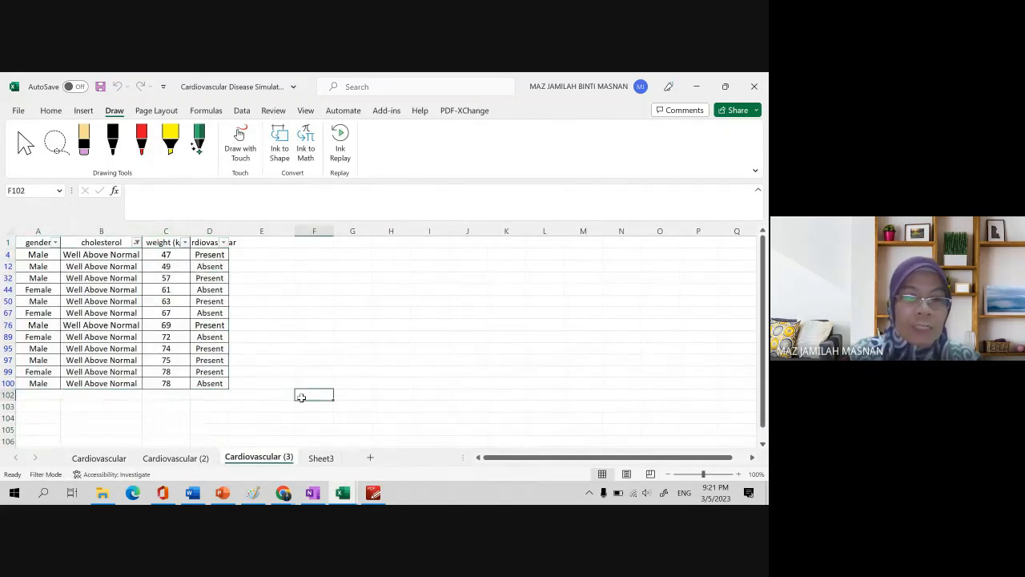
left_click(101, 459)
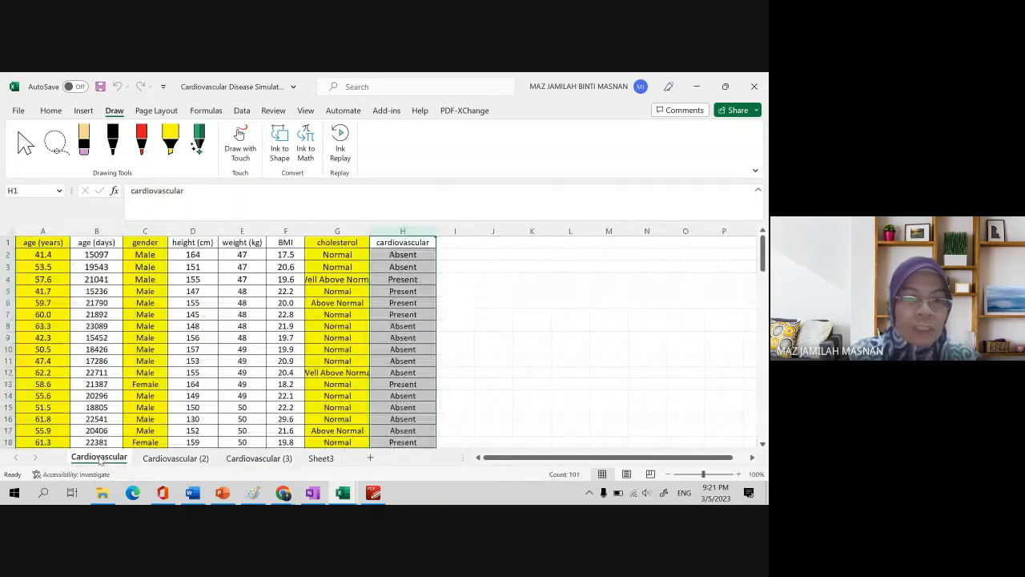
left_click(176, 460)
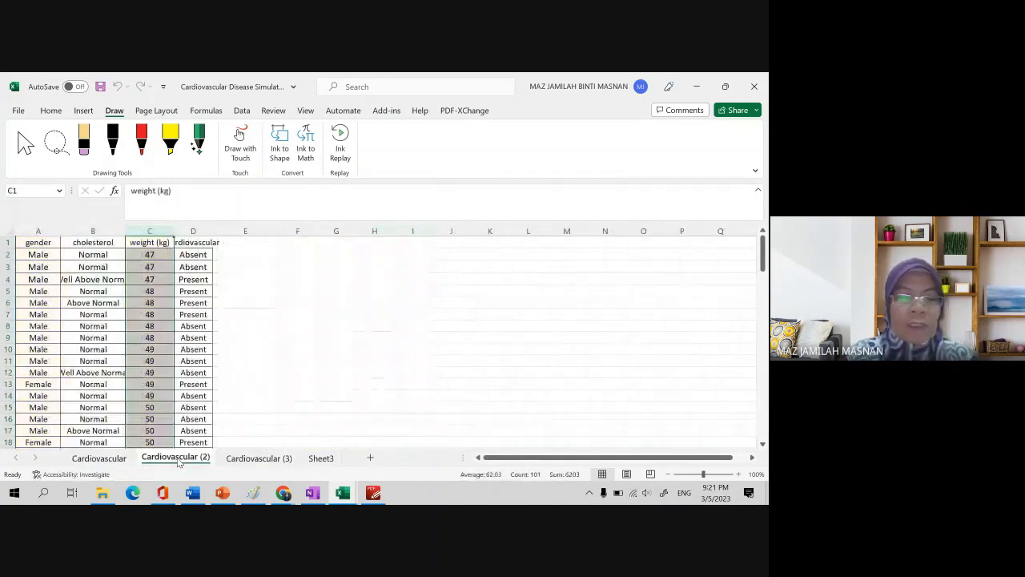
left_click(156, 247)
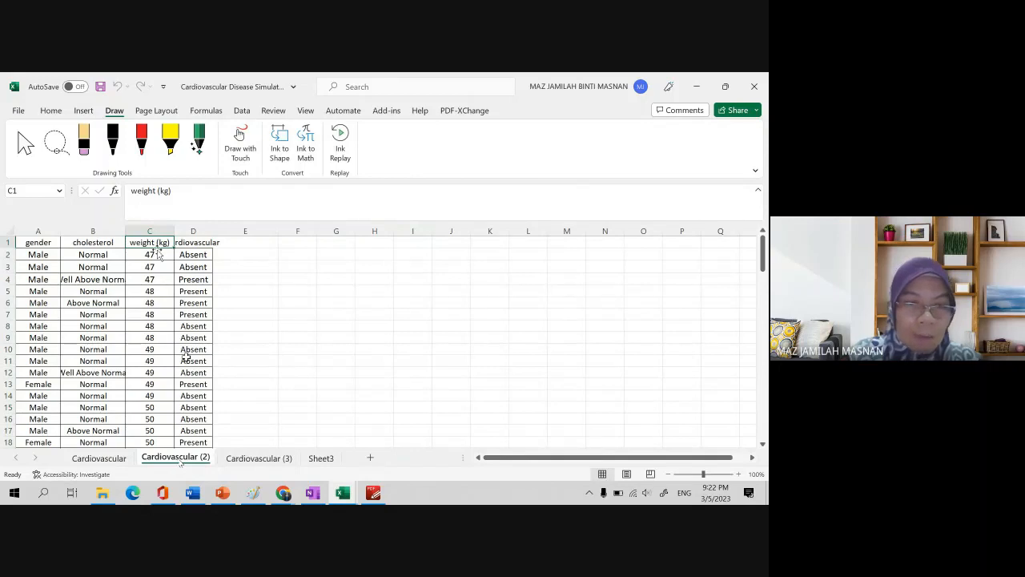
left_click(259, 459)
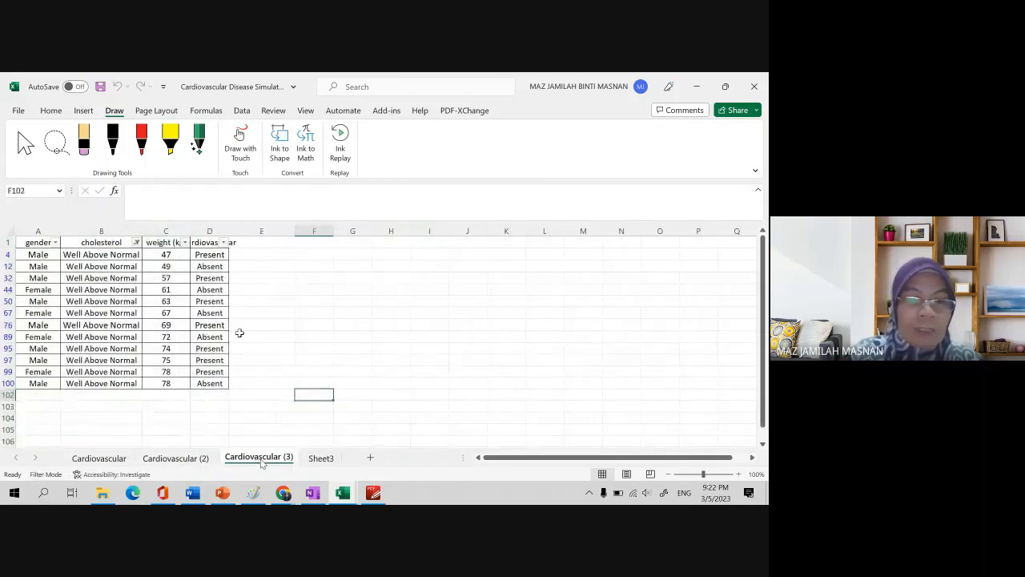
Filter the cholesterol column on Cardiovascular (3) to Normal only and look through the filtered rows
left_click(136, 243)
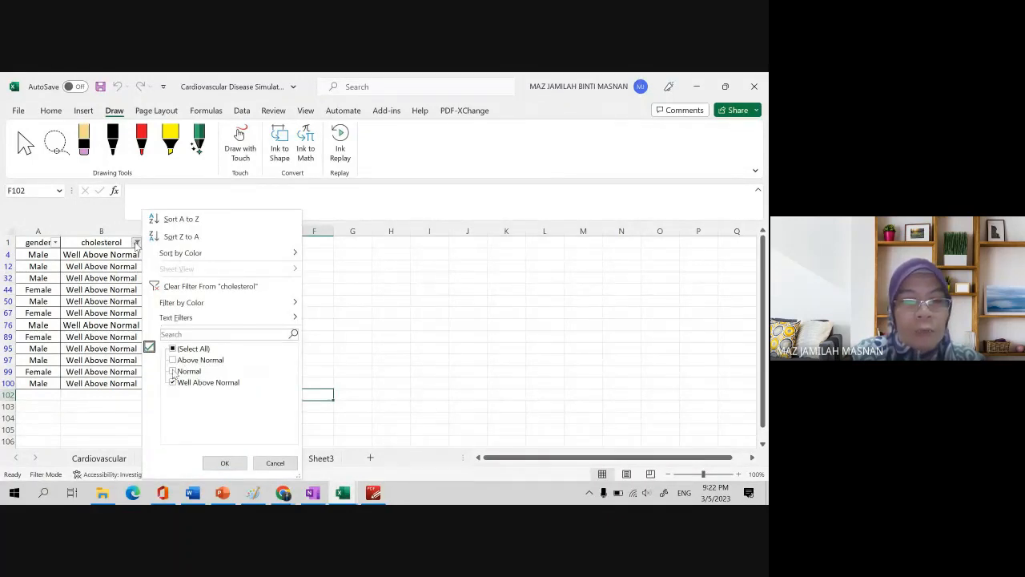
left_click(172, 371)
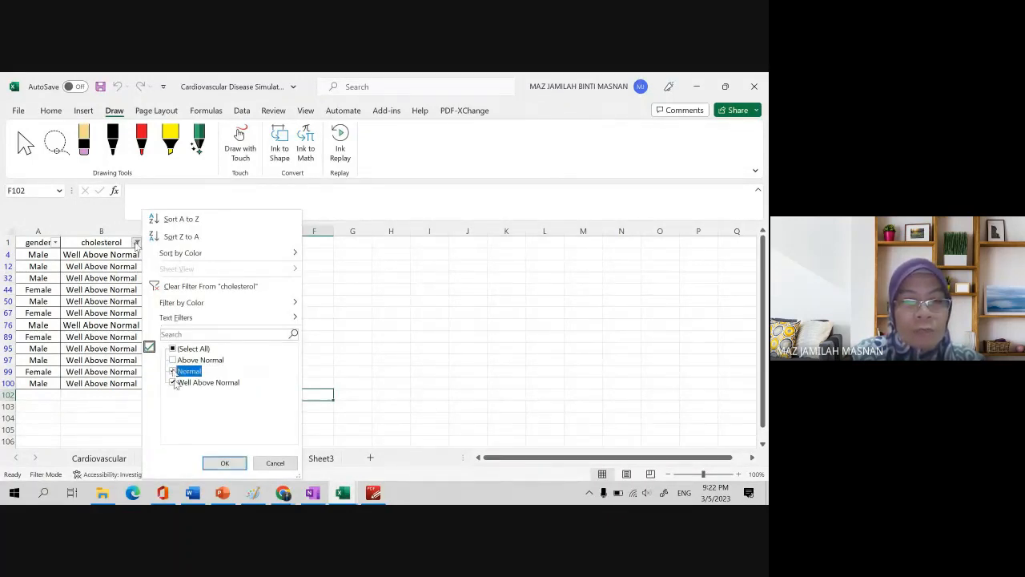
left_click(173, 382)
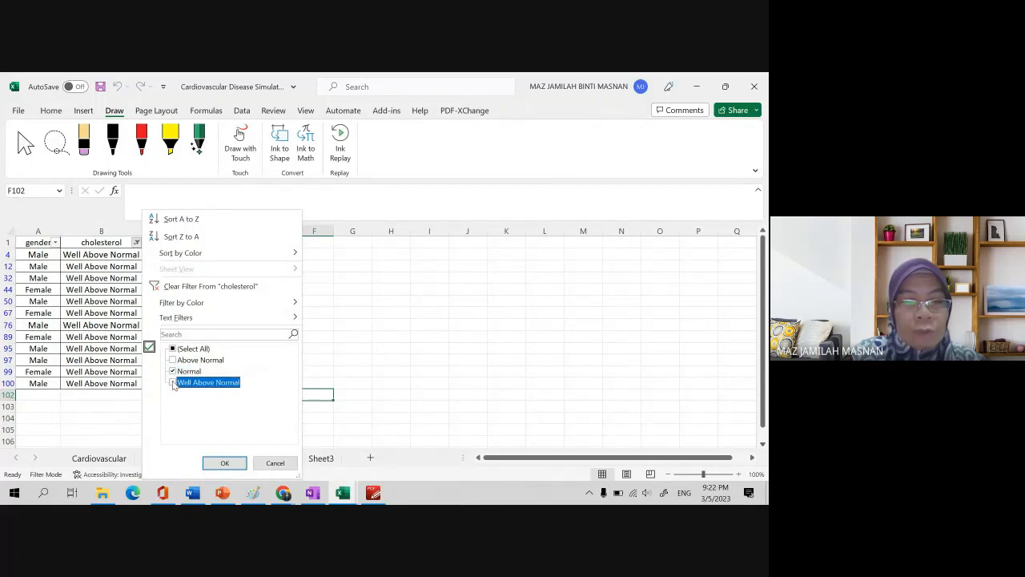
left_click(224, 463)
scroll(139, 361, "down", 9)
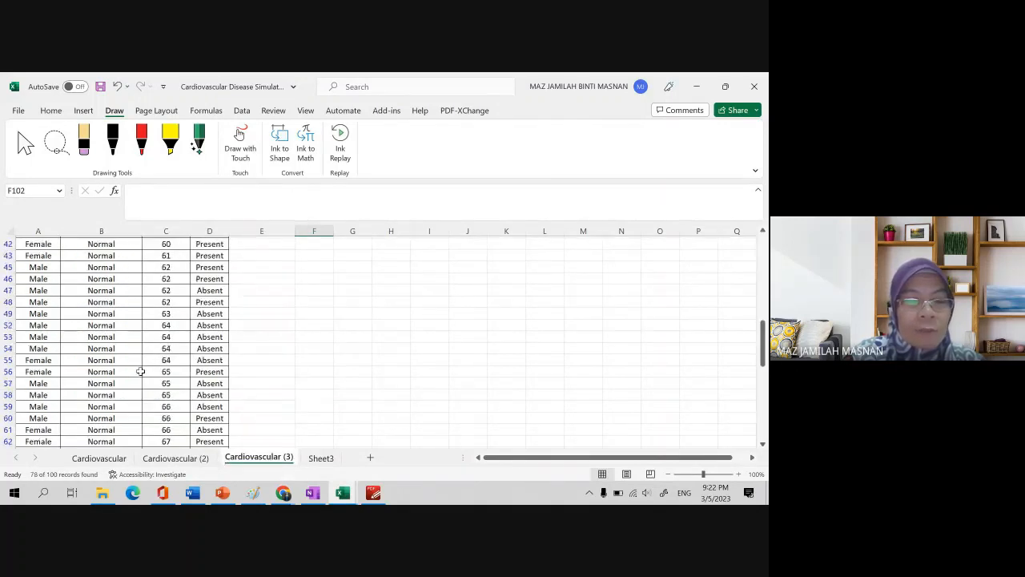
scroll(140, 352, "up", 8)
scroll(140, 320, "up", 2)
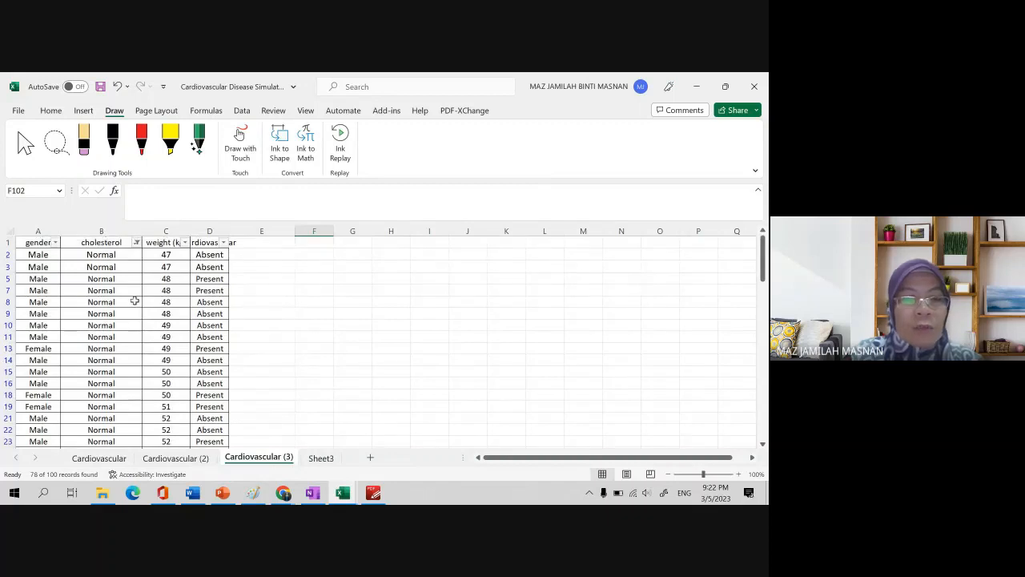
Change the cholesterol filter on Cardiovascular (3) to show only the Above Normal records
left_click(137, 242)
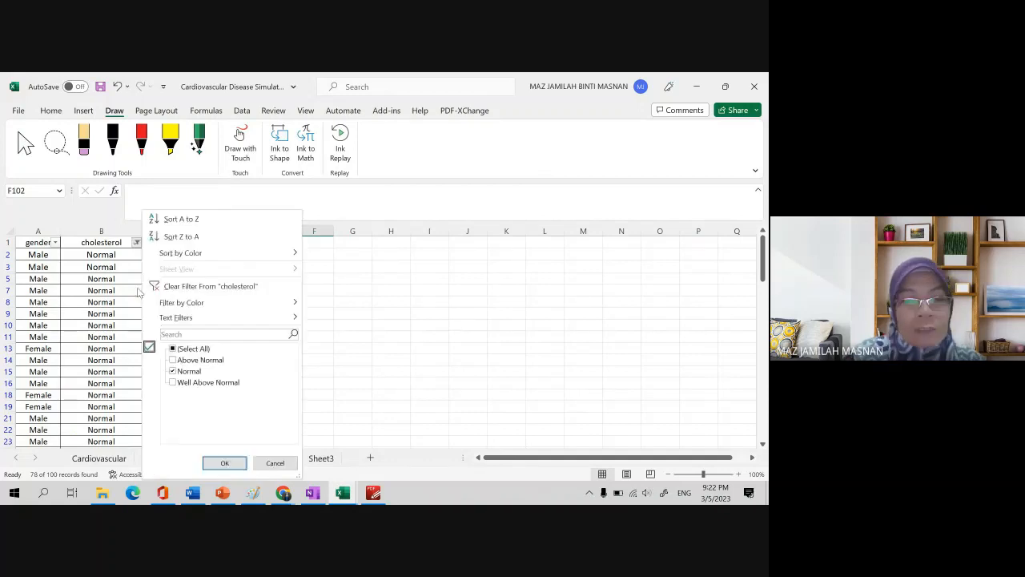
left_click(173, 360)
left_click(173, 371)
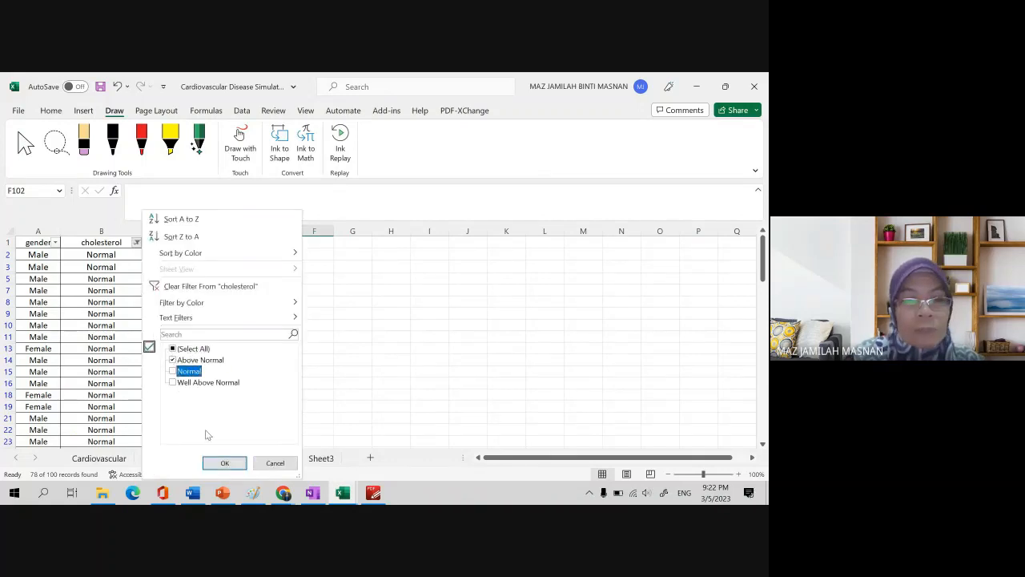
left_click(224, 463)
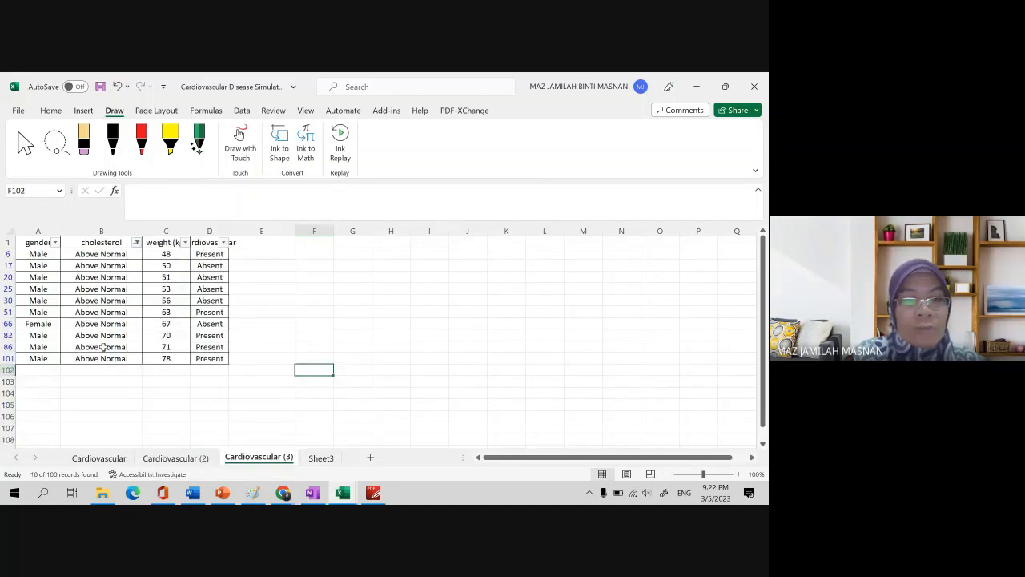
Set the cholesterol filter on Cardiovascular (3) to Well Above Normal only
left_click(136, 242)
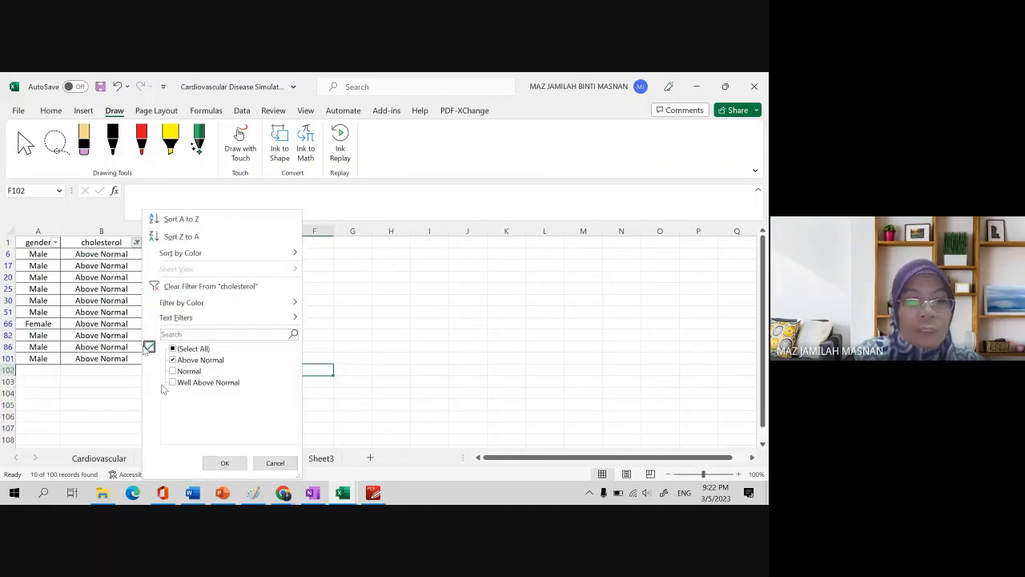
left_click(173, 382)
left_click(173, 360)
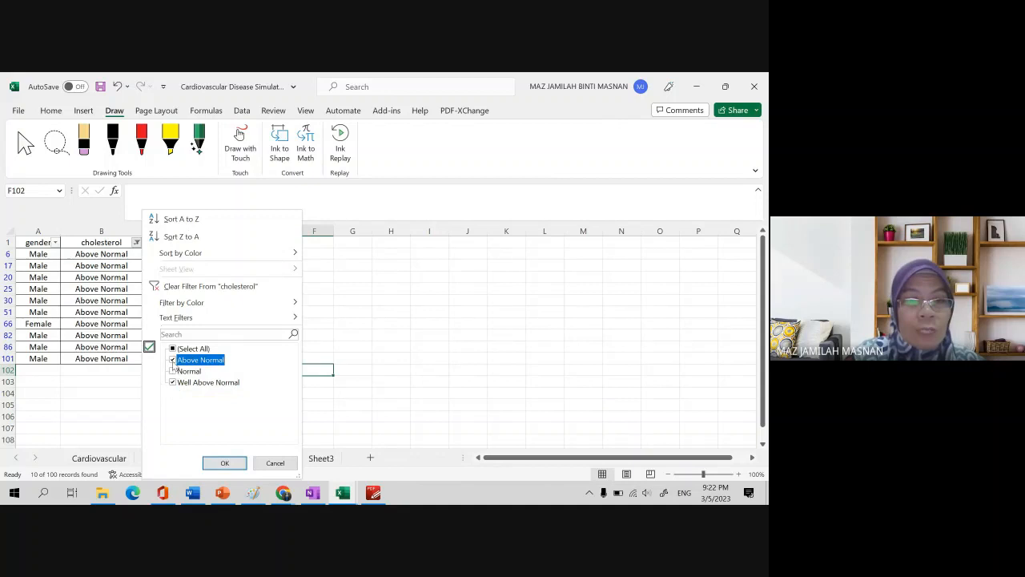
left_click(224, 462)
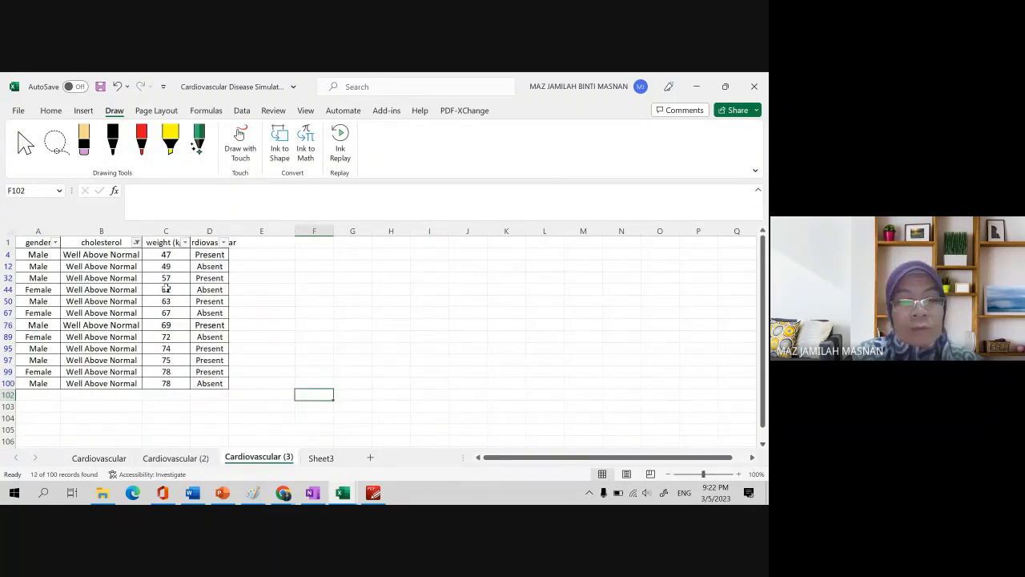
Switch the cholesterol filter back to Normal only and review the filtered records through to the last row
left_click(136, 242)
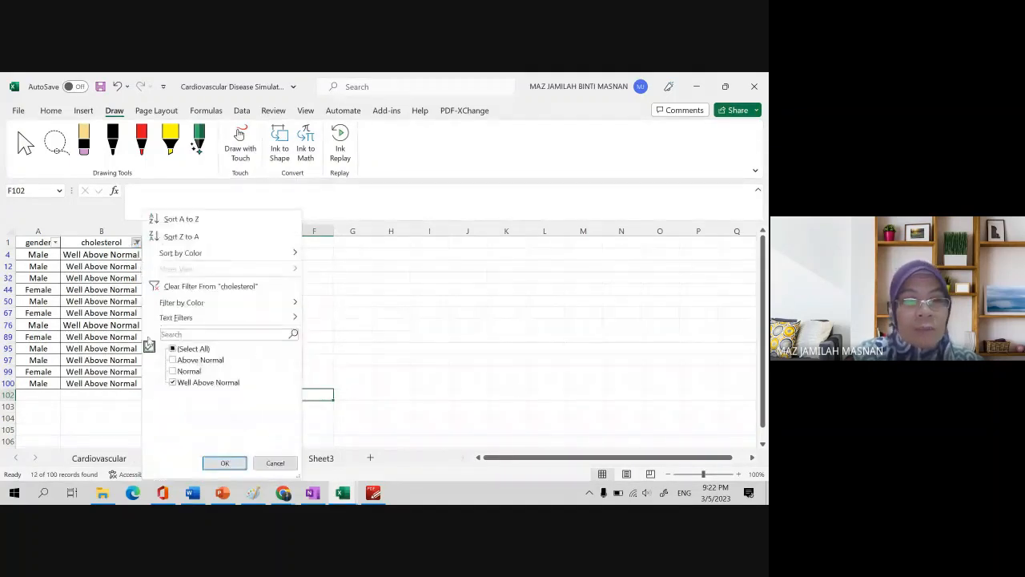
left_click(173, 371)
left_click(174, 382)
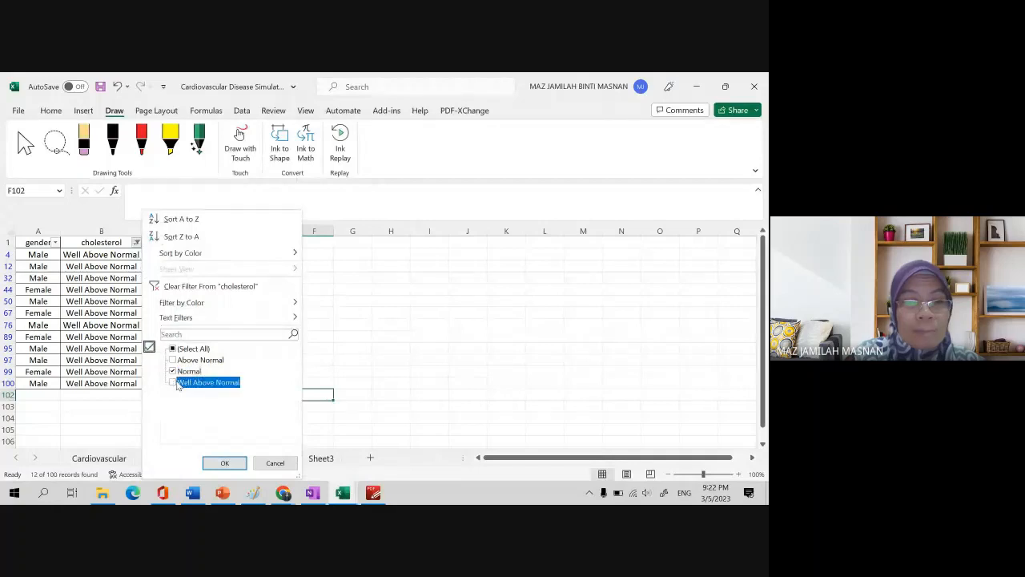
left_click(223, 463)
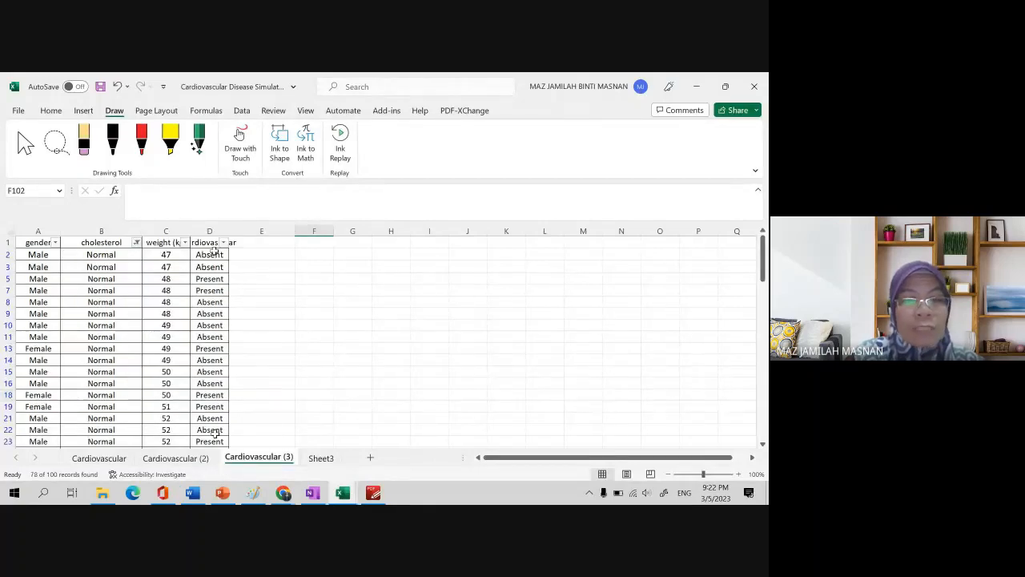
scroll(210, 270, "down", 7)
scroll(210, 270, "down", 5)
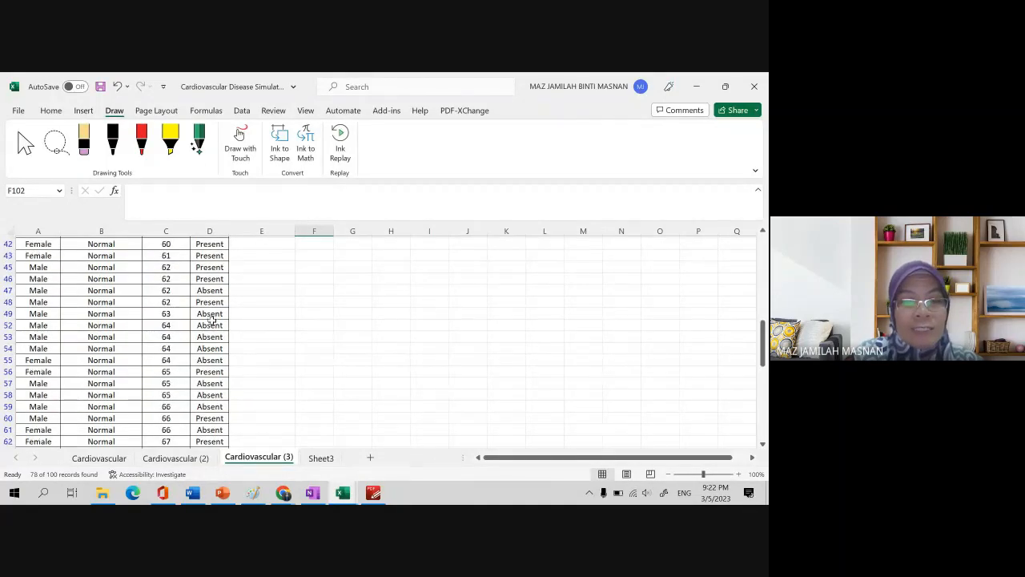
scroll(213, 319, "down", 8)
scroll(222, 360, "down", 5)
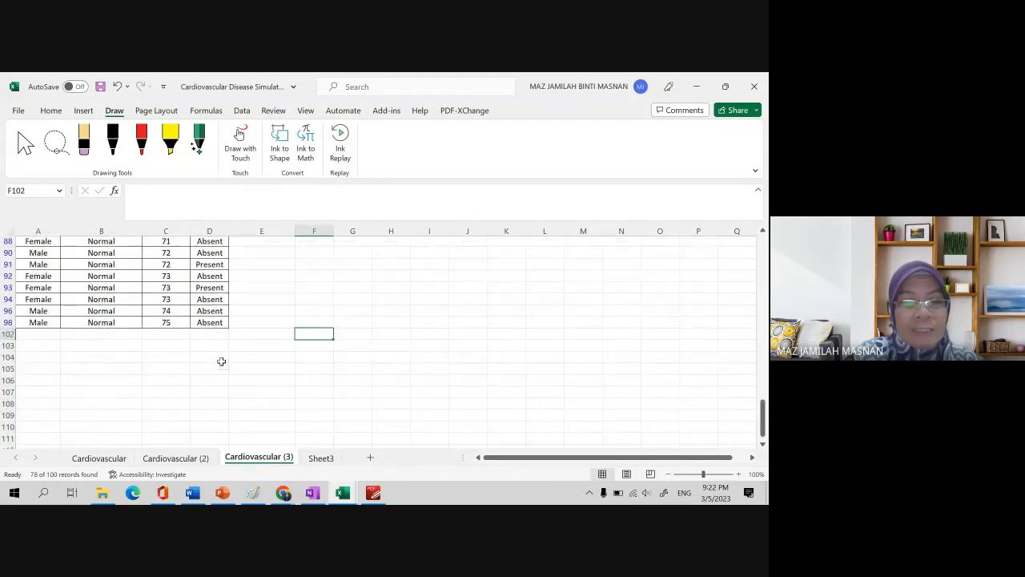
scroll(222, 360, "up", 6)
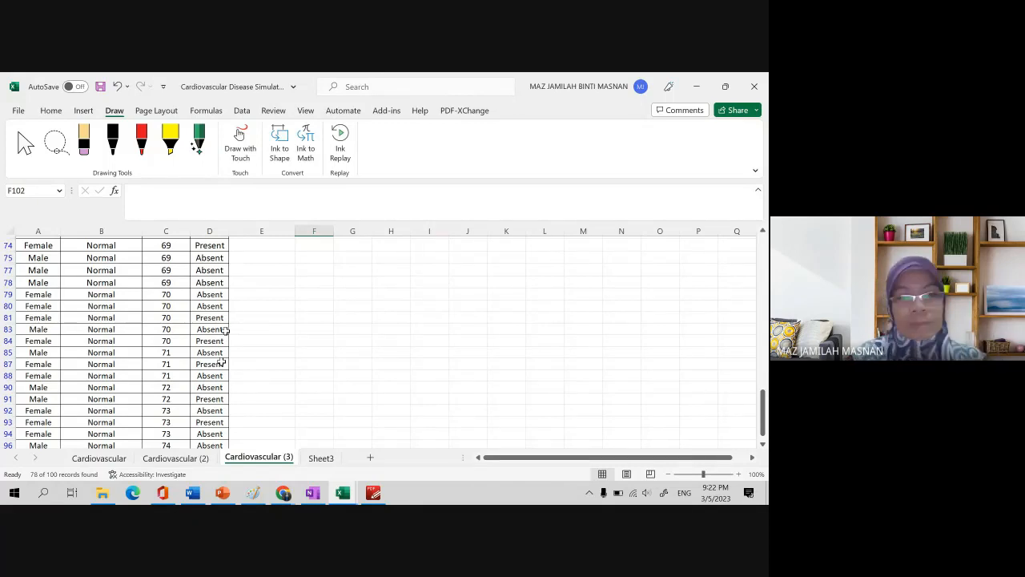
Open Sheet3 and highlight its cholesterol column to review the Well Above Normal, Above Normal and Normal groups
left_click(319, 458)
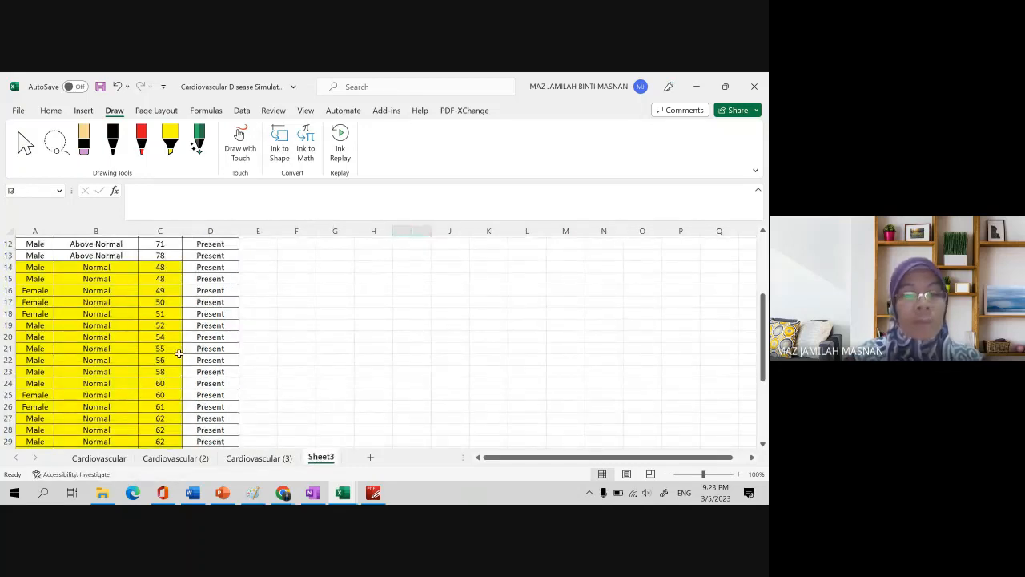
scroll(286, 403, "up", 4)
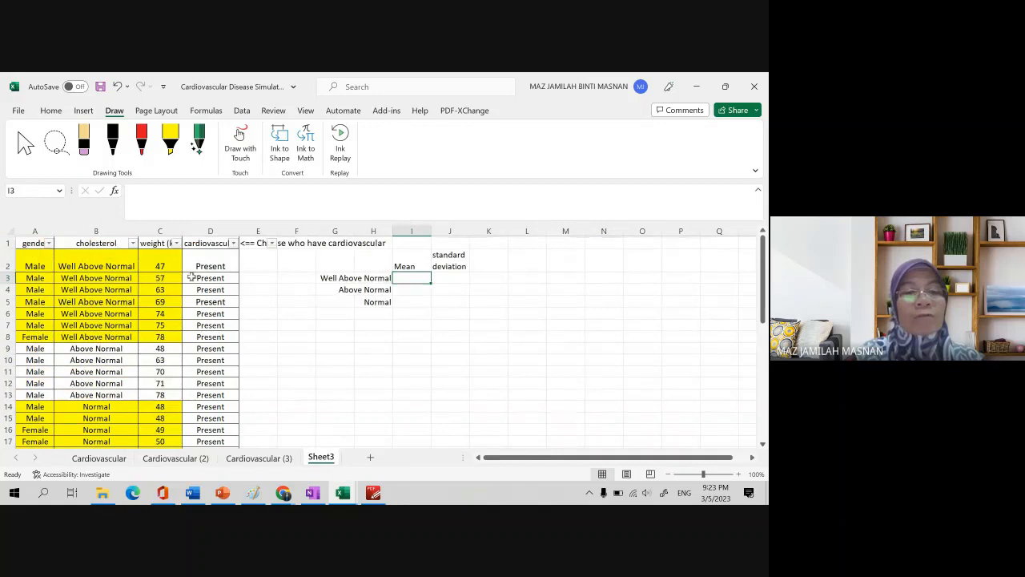
left_click(102, 229)
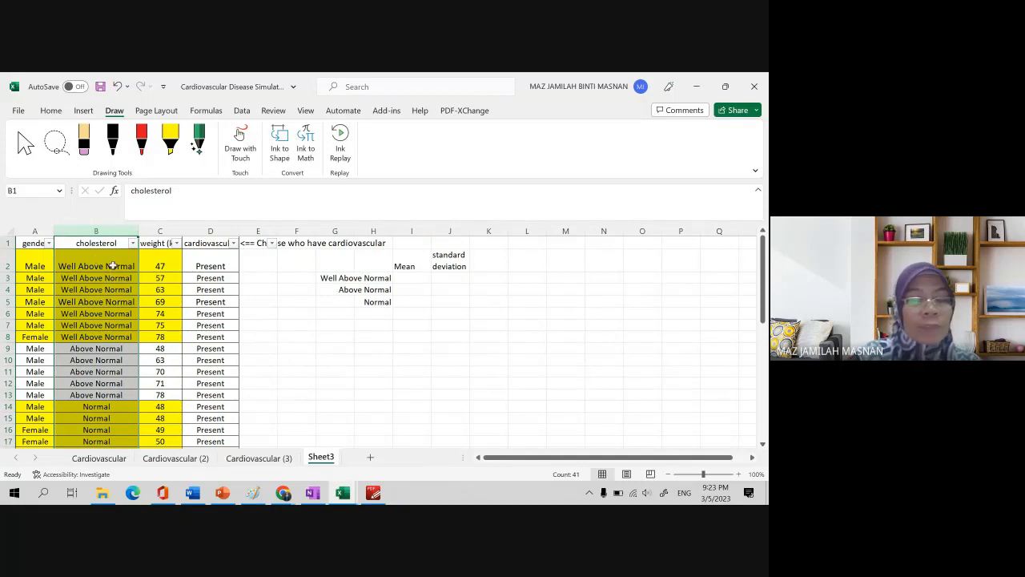
scroll(109, 353, "down", 1)
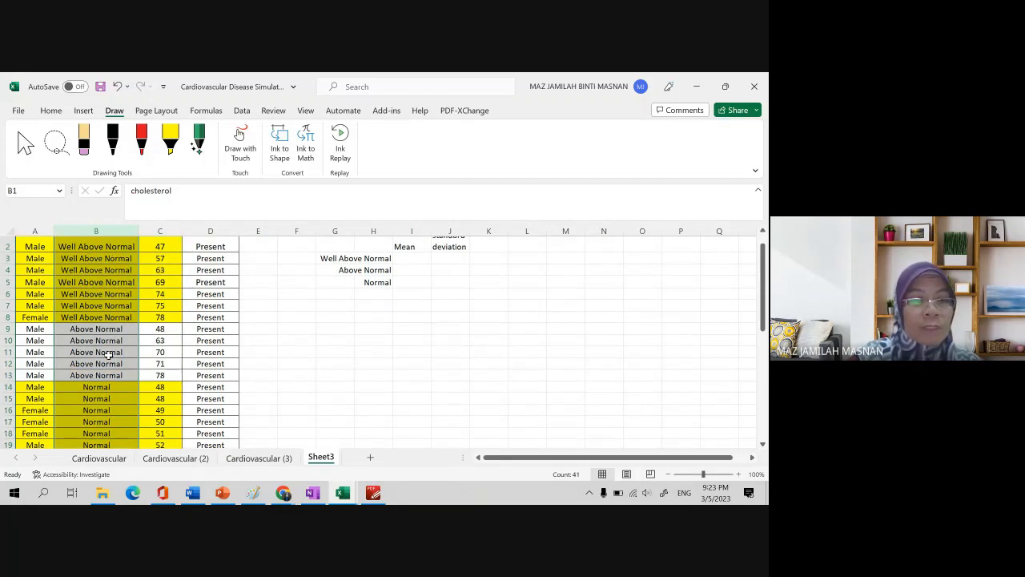
scroll(109, 352, "down", 10)
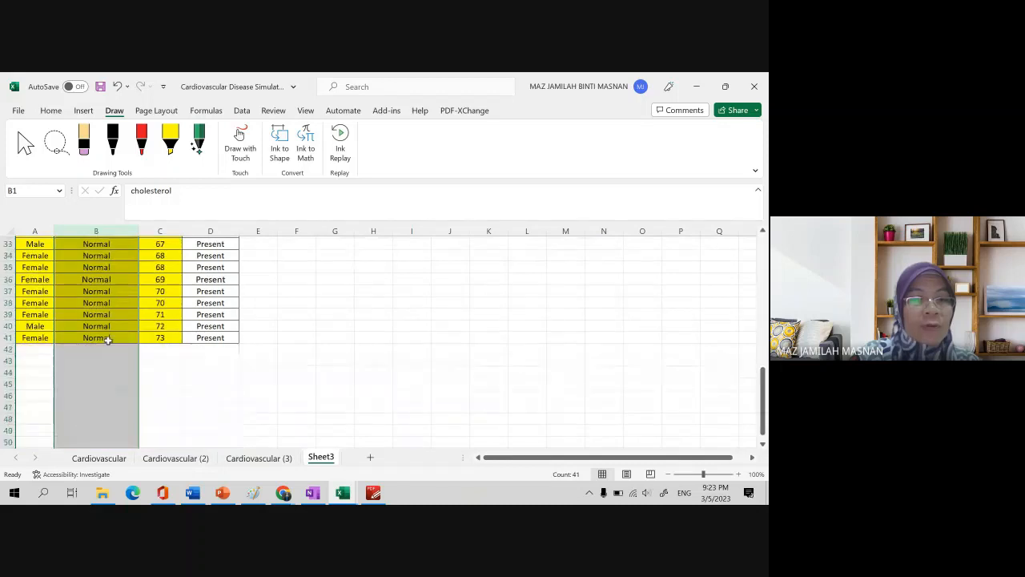
scroll(108, 339, "up", 11)
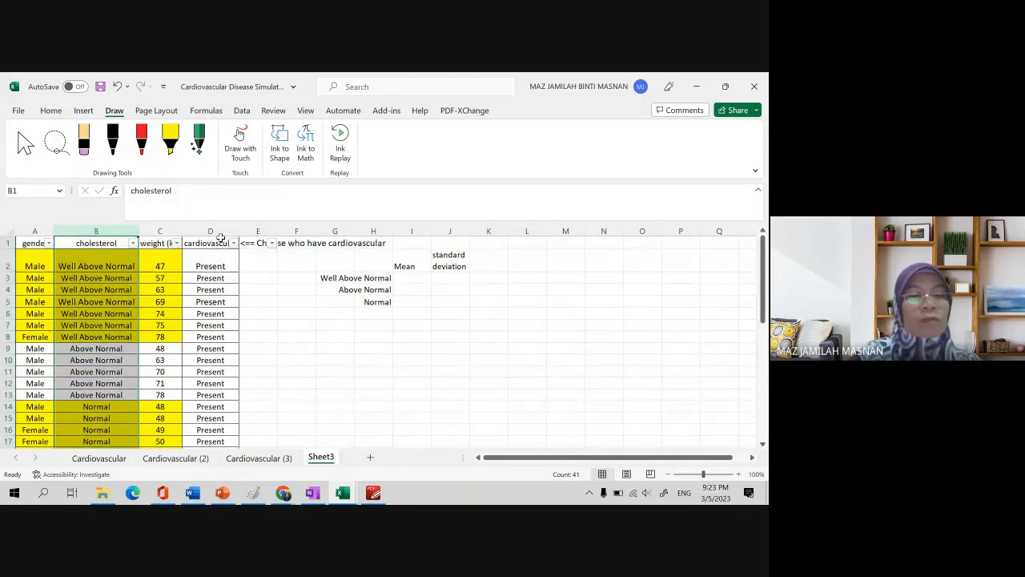
Highlight the cardiovascular column and the weight (kg) column on Sheet3, and review the weights down to the last record
left_click(221, 238)
left_click(217, 233)
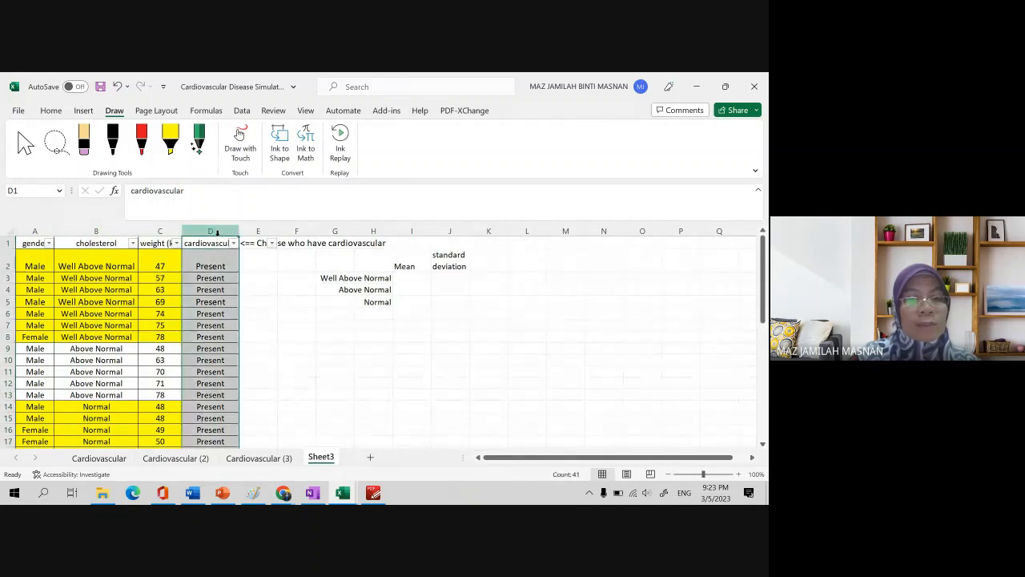
left_click(161, 267)
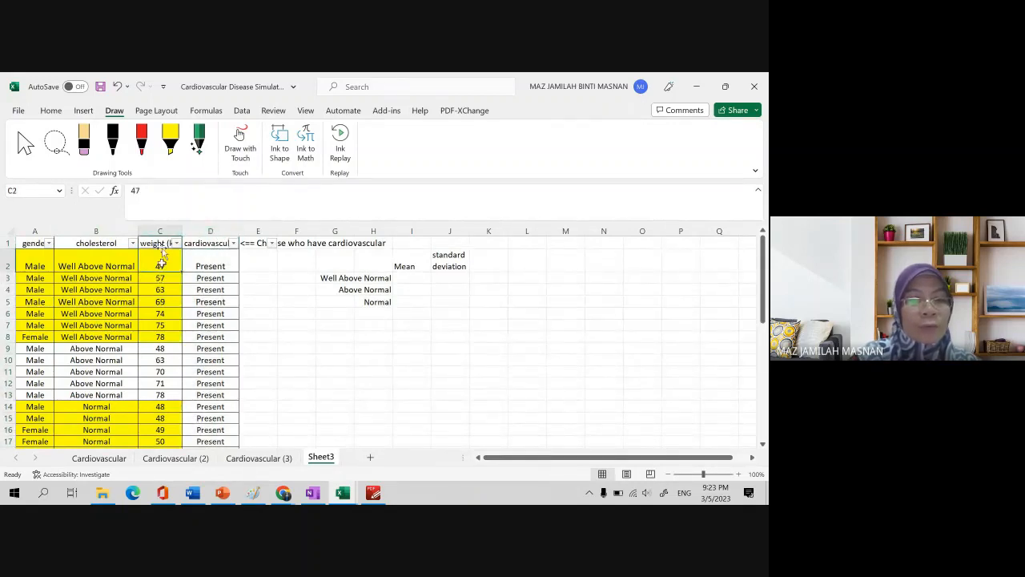
left_click(160, 231)
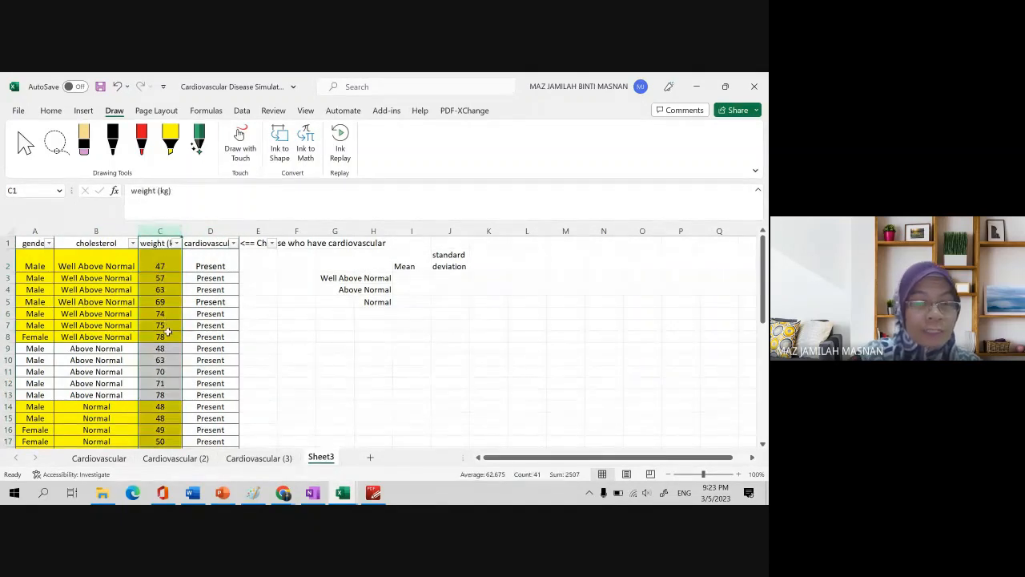
scroll(168, 330, "down", 10)
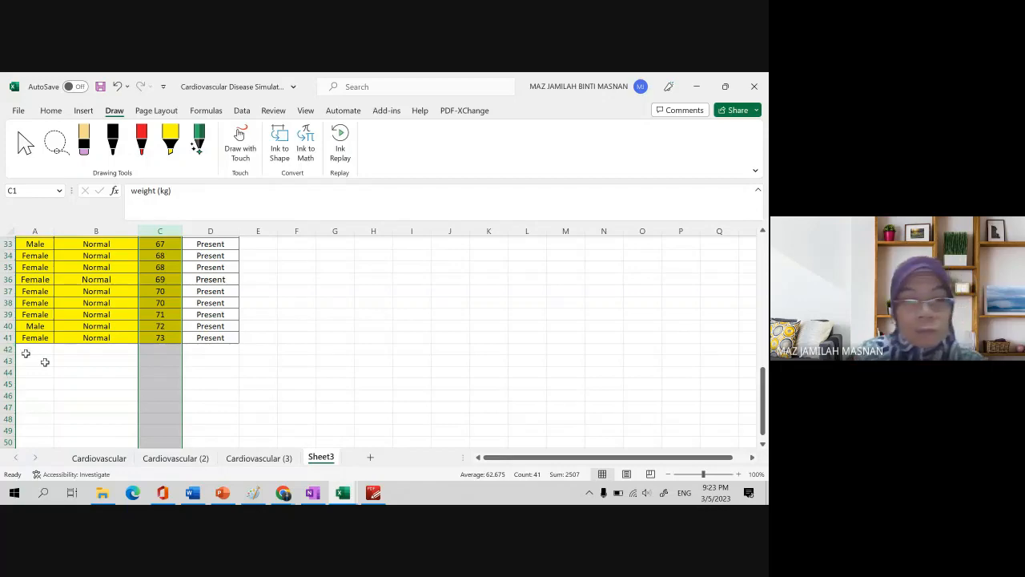
Check the quantitative analysis sample size requirements in the Assignment Instructions PDF, and return to Sheet3 of the Cardiovascular Disease workbook in Excel
left_click(375, 494)
scroll(384, 320, "down", 3)
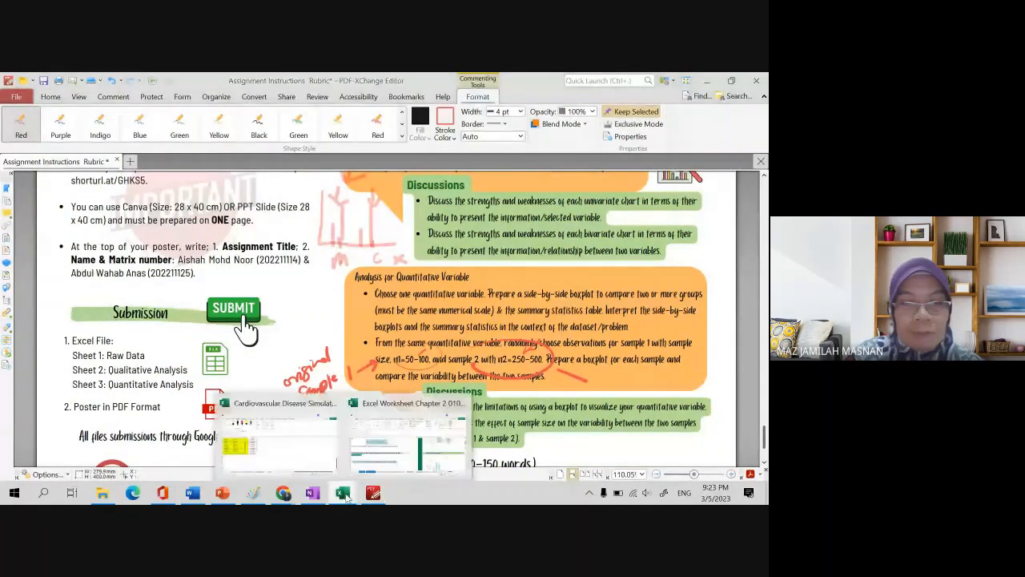
left_click(304, 449)
scroll(273, 397, "up", 10)
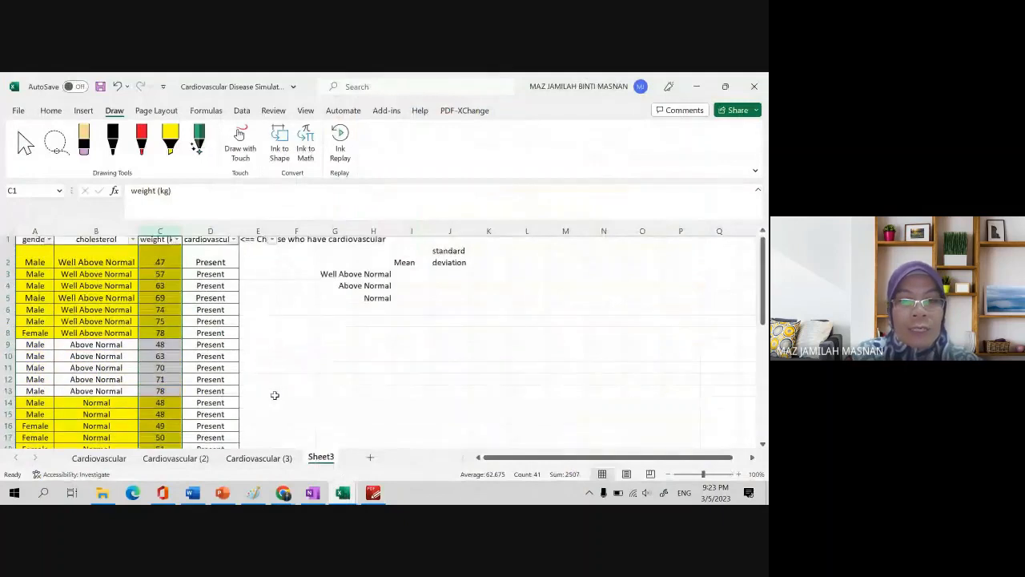
Calculate the mean weight of the Well Above Normal group in I3 with the AVERAGE function over C2:C8
left_click(326, 335)
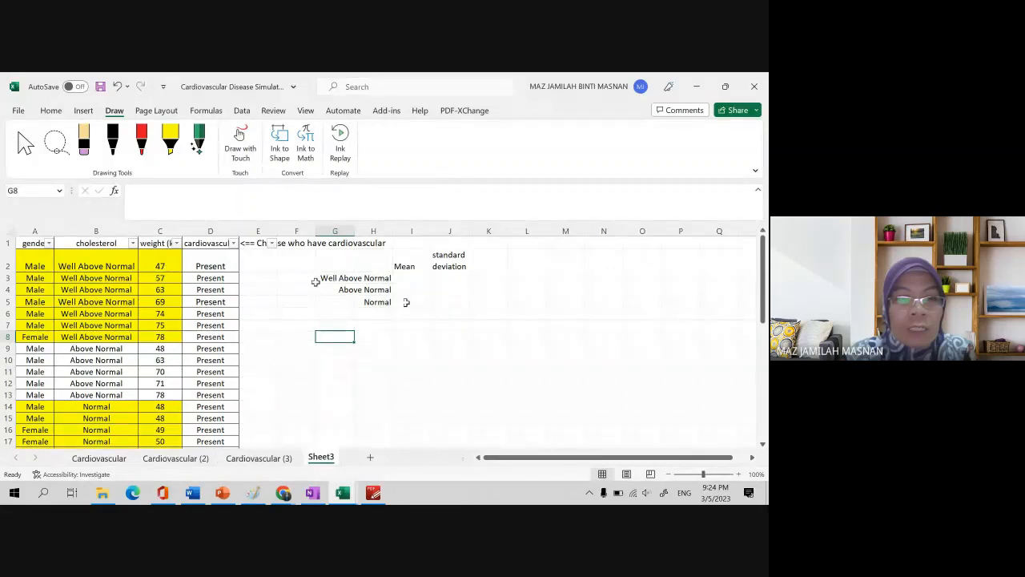
left_click(420, 277)
type("=")
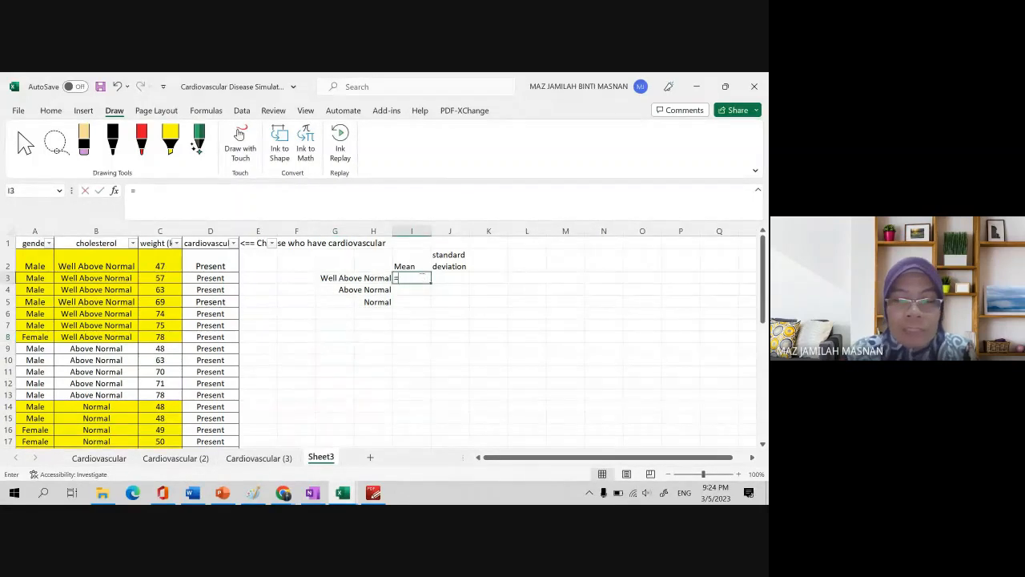
type("avera")
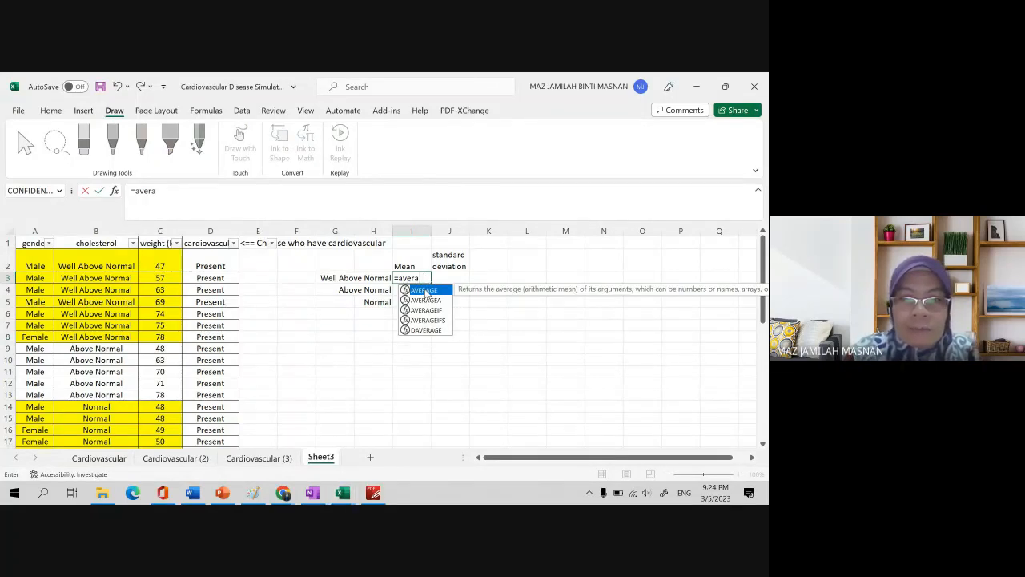
double_click(426, 293)
left_click_drag(170, 265, 170, 338)
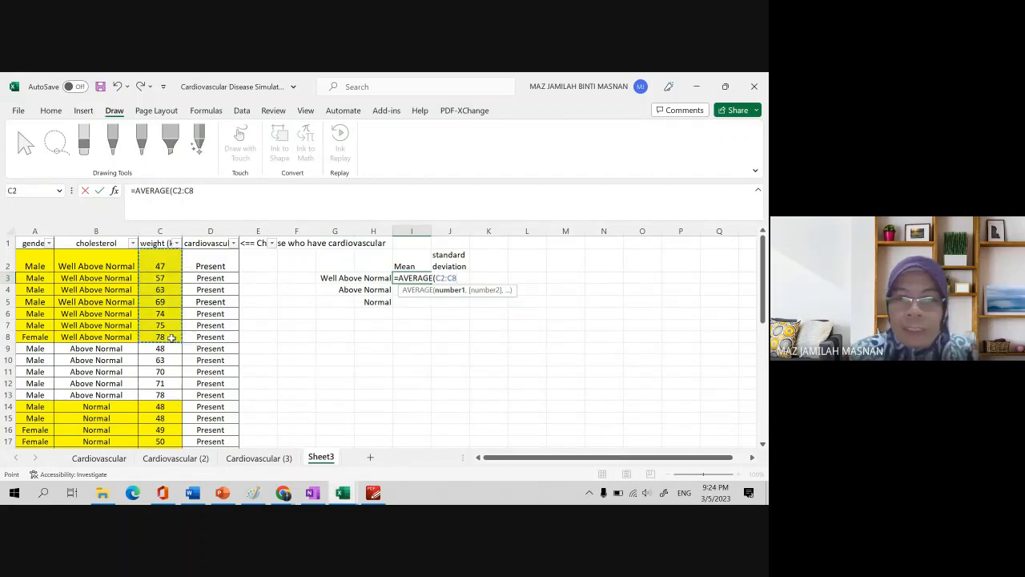
key("Return")
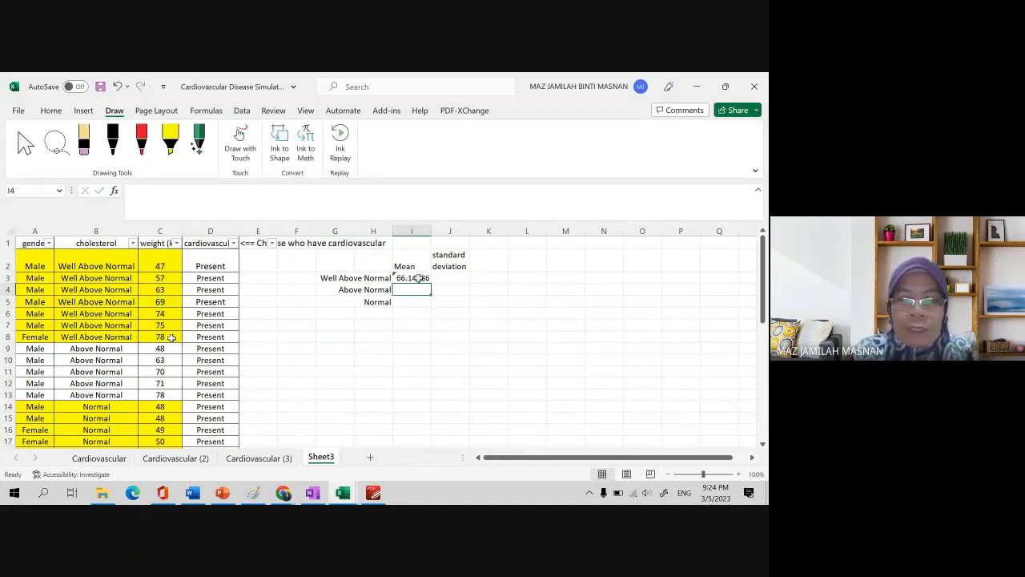
Check the standard deviation formula in the How to Simulate Quantitative Observations document in Word, and return to Sheet3 in Excel with J3 selected
left_click(461, 281)
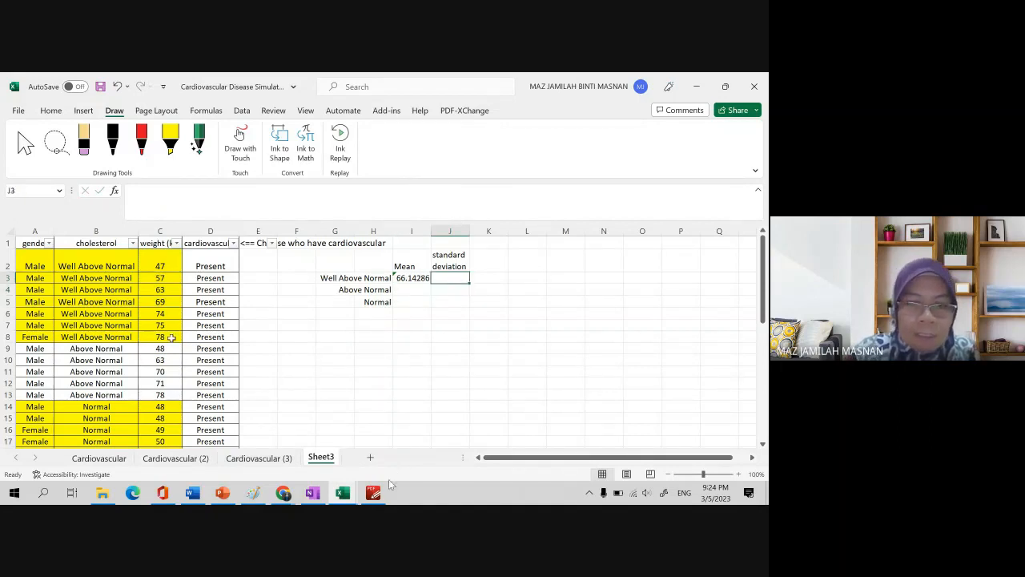
left_click(201, 496)
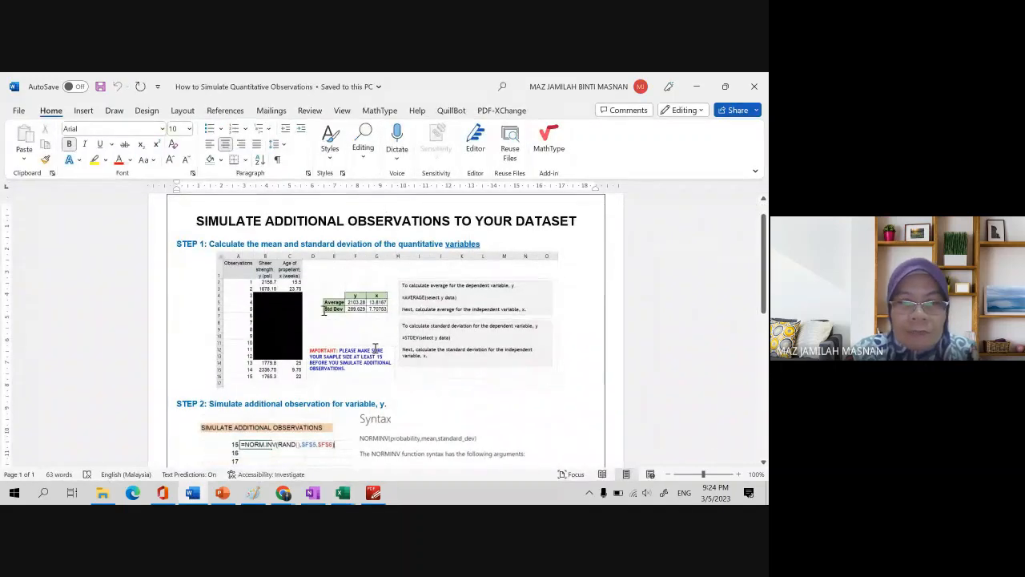
left_click(342, 492)
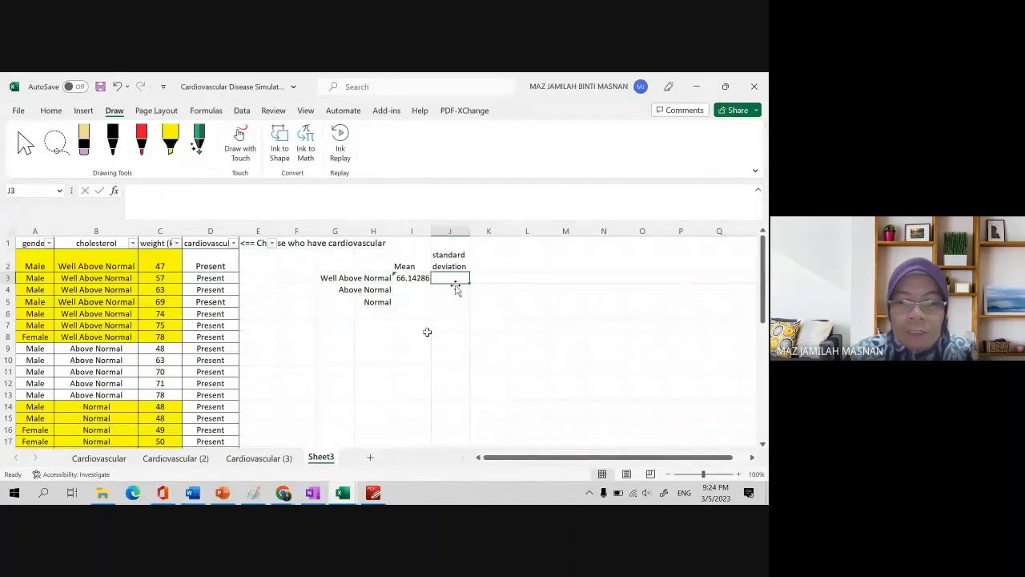
type("=std")
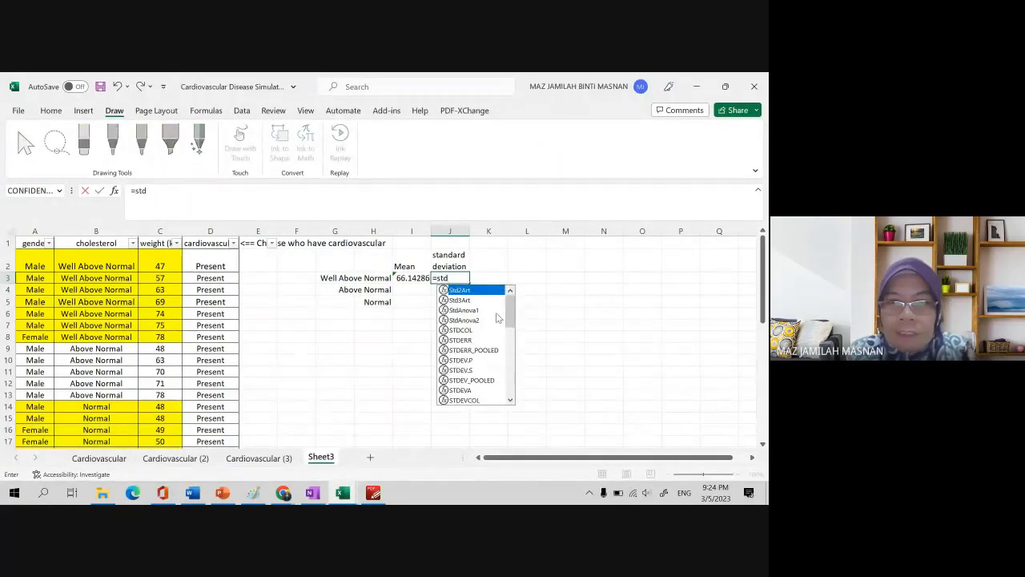
type("a")
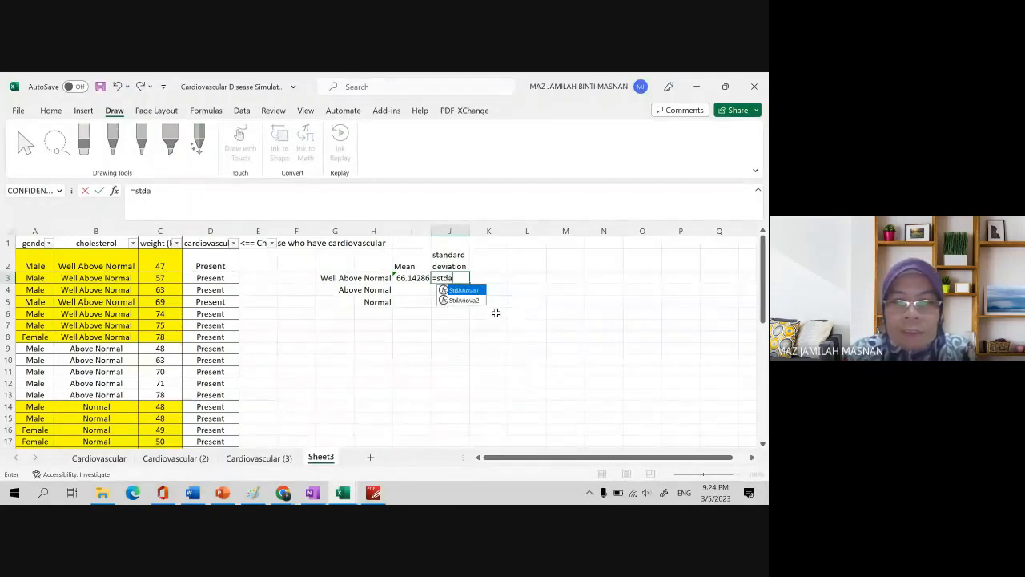
key("BackSpace")
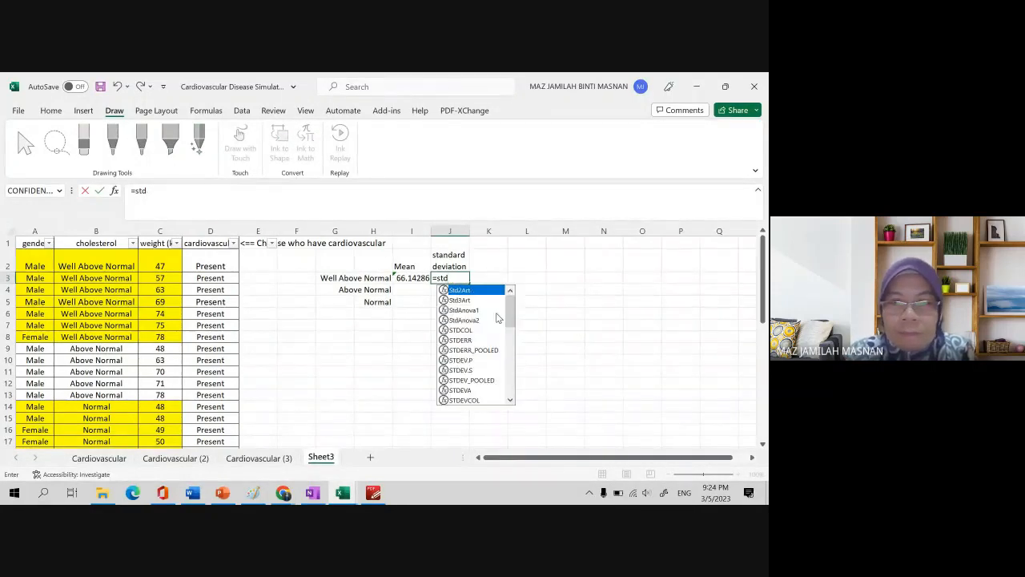
key("BackSpace")
type("an")
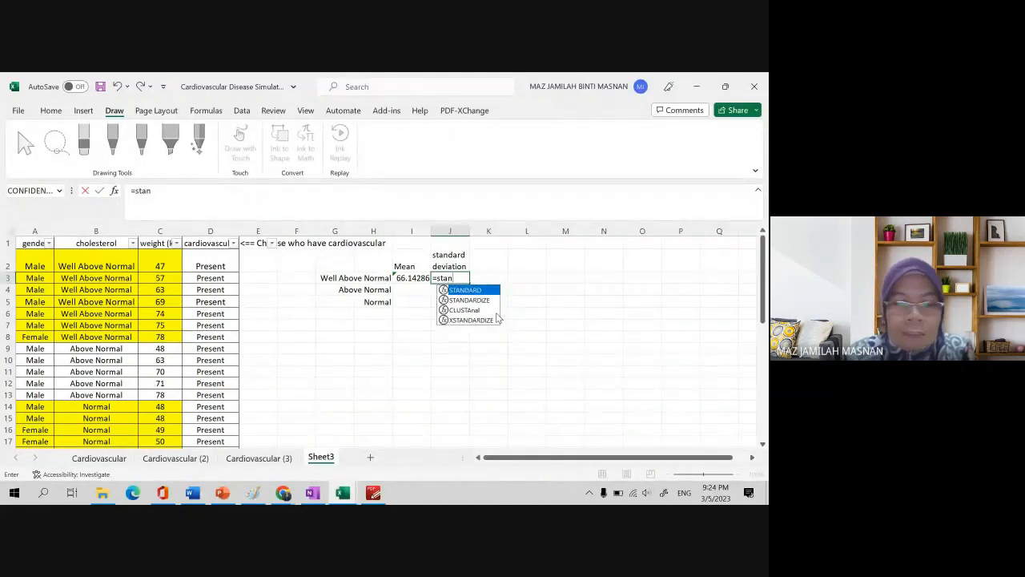
type("d")
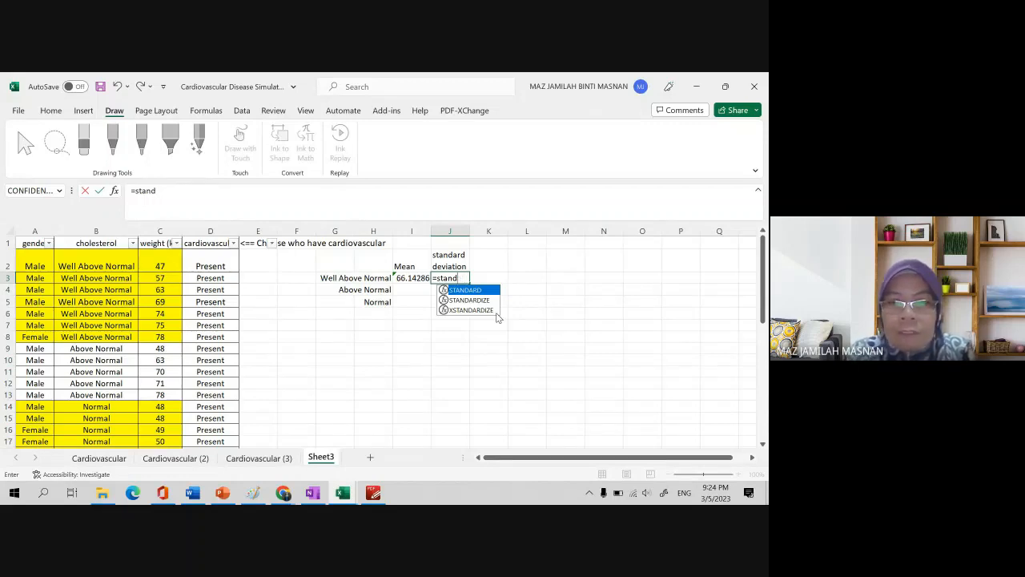
key("BackSpace")
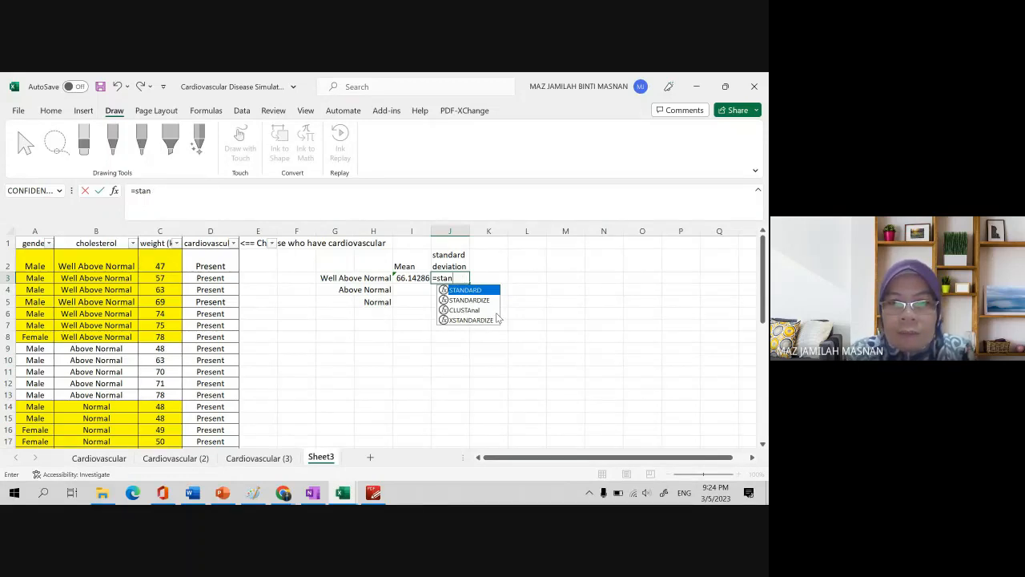
key("BackSpace")
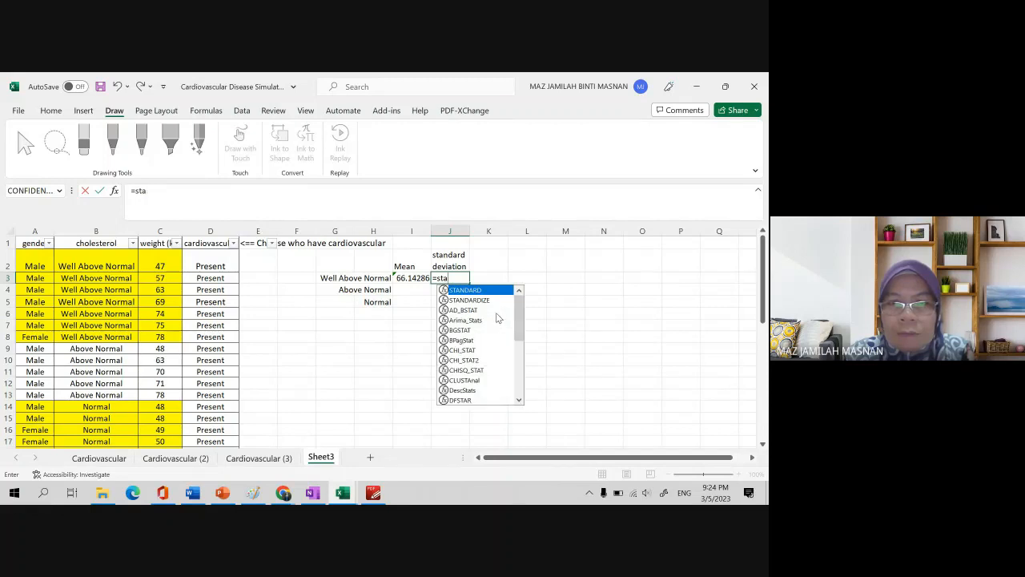
key("BackSpace")
key("BackSpace")
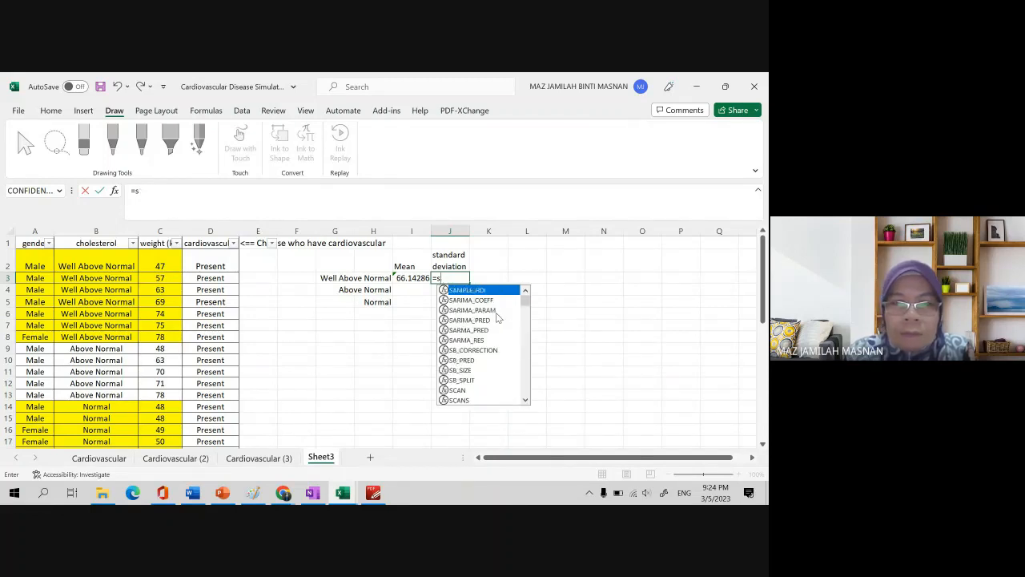
type("tanda")
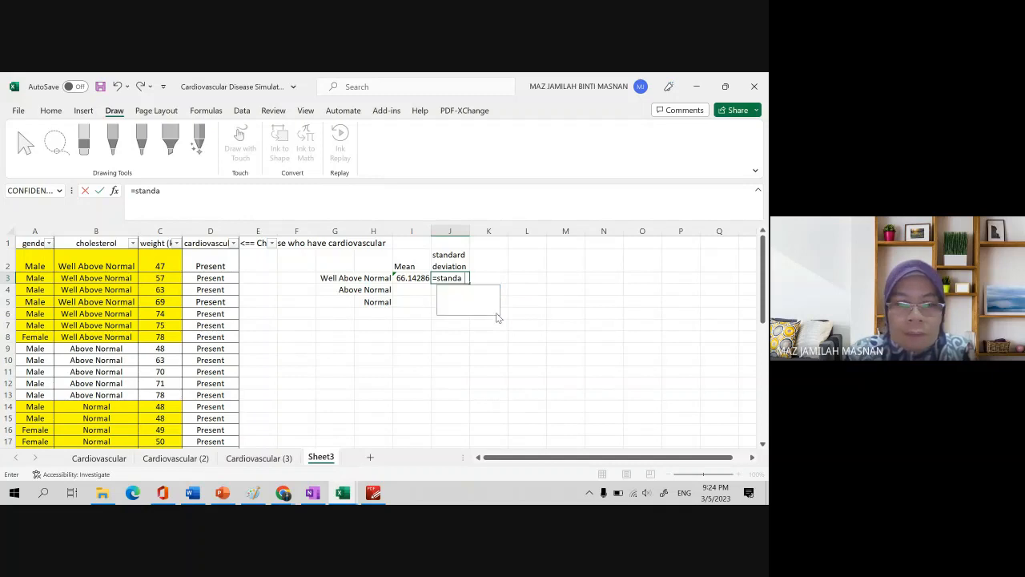
type("ra")
key("BackSpace")
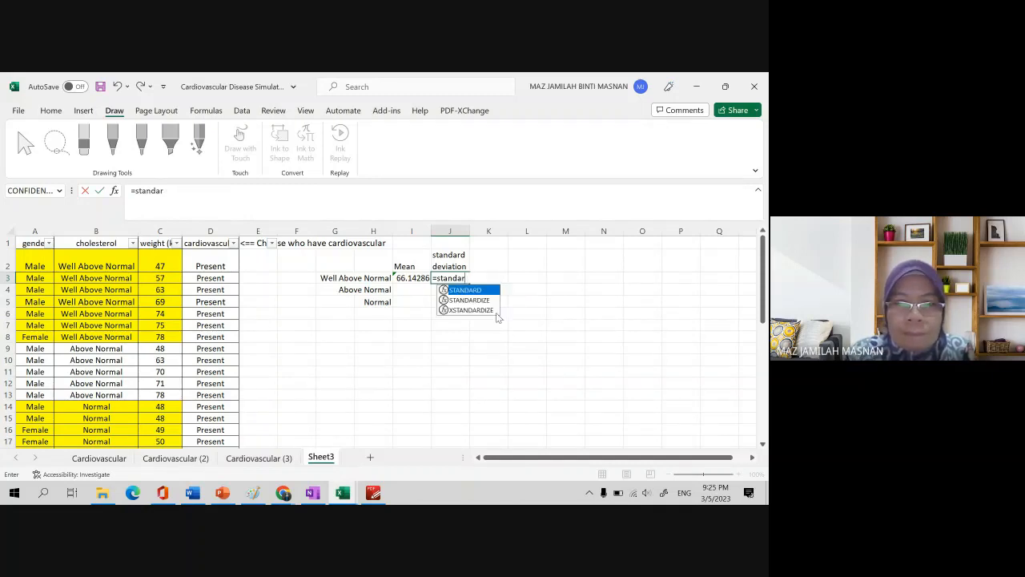
type("d")
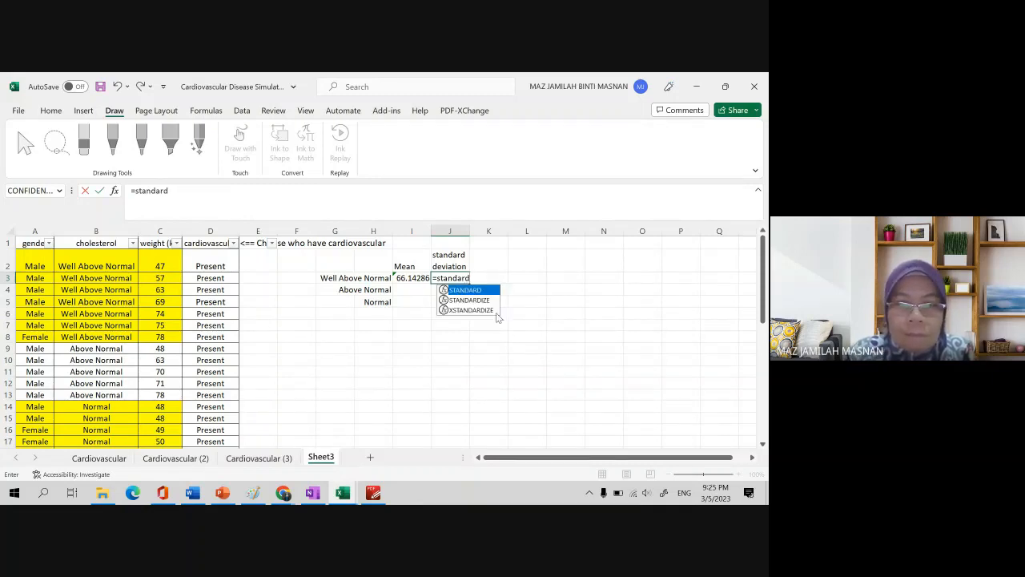
type("de")
key("BackSpace")
key("BackSpace")
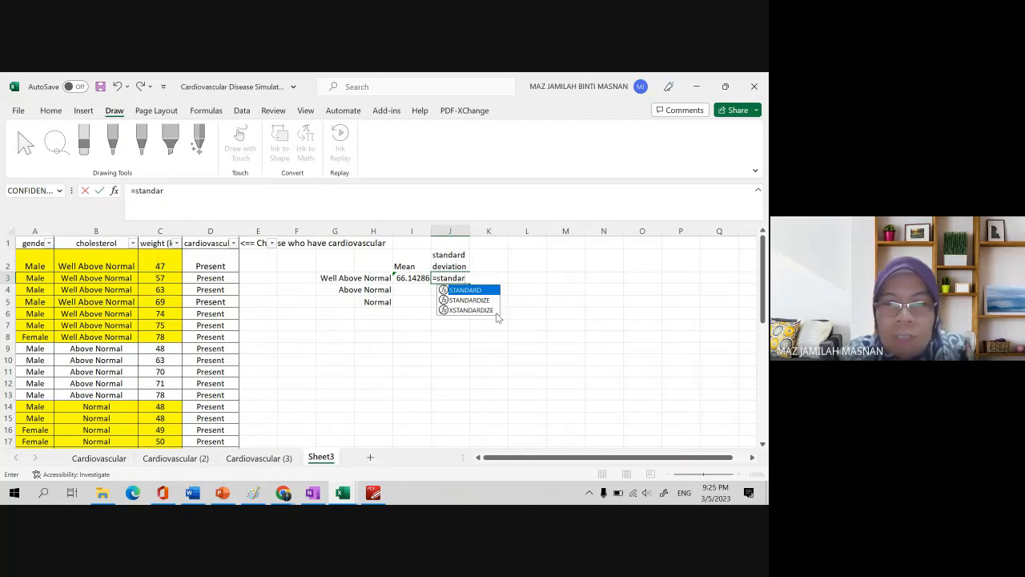
key("BackSpace")
key("BackSpace")
key("BackSpace")
key("BackSpace")
key("BackSpace")
key("BackSpace")
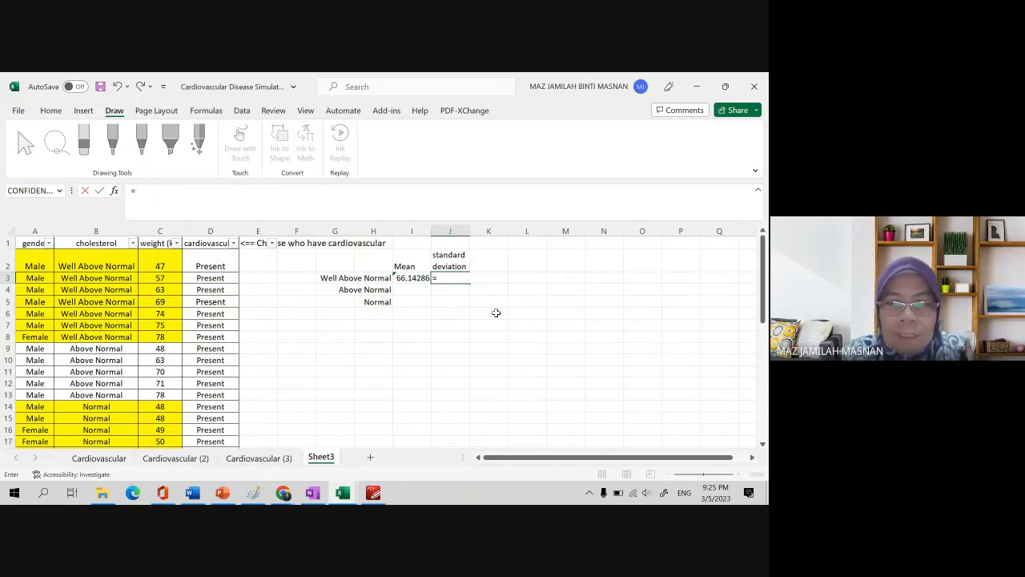
Try to calculate the Well Above Normal group's spread in J3 with COVARIANCE.S over C2:C8, and clear the formula
type("vari")
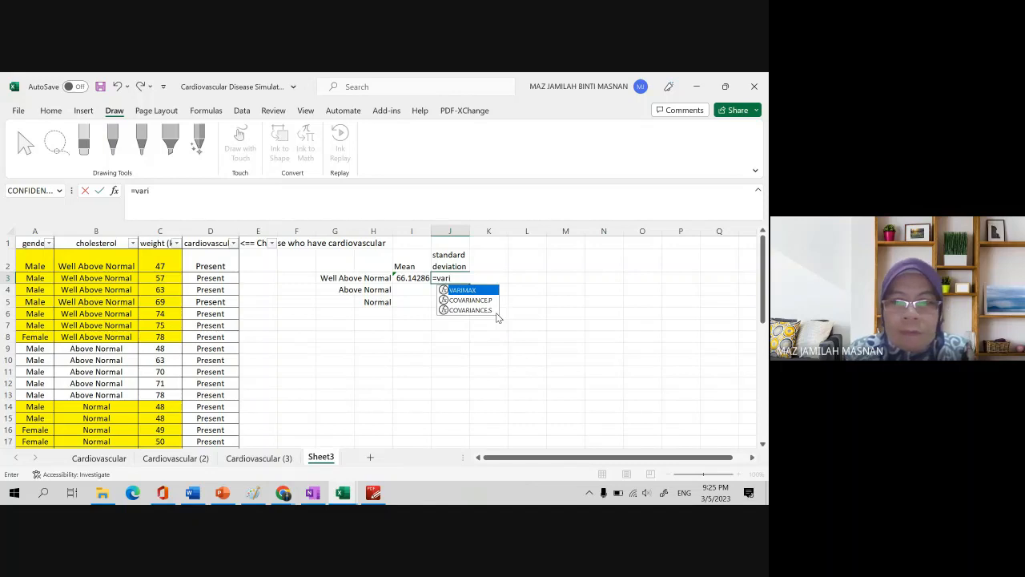
type("ance")
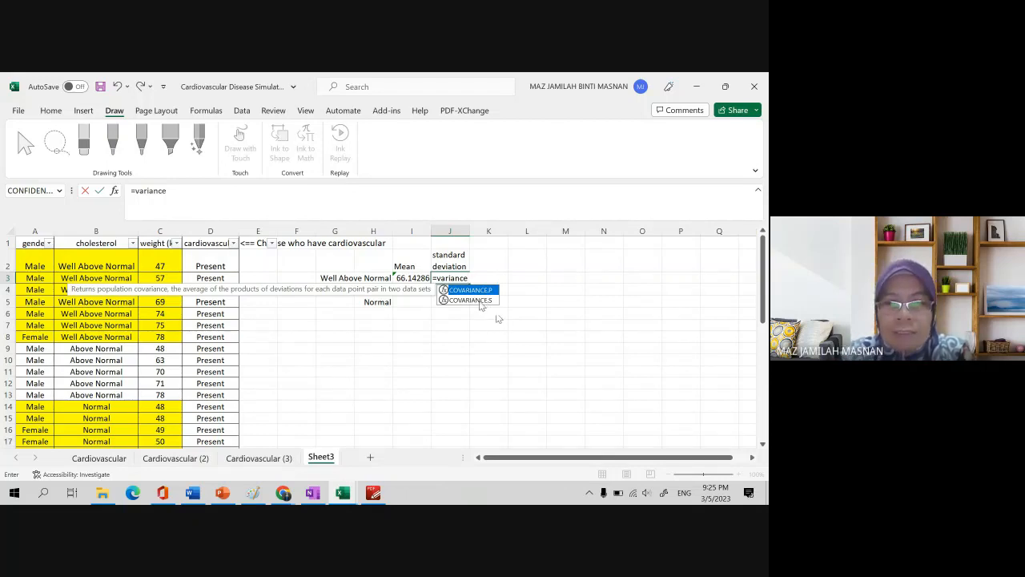
double_click(478, 300)
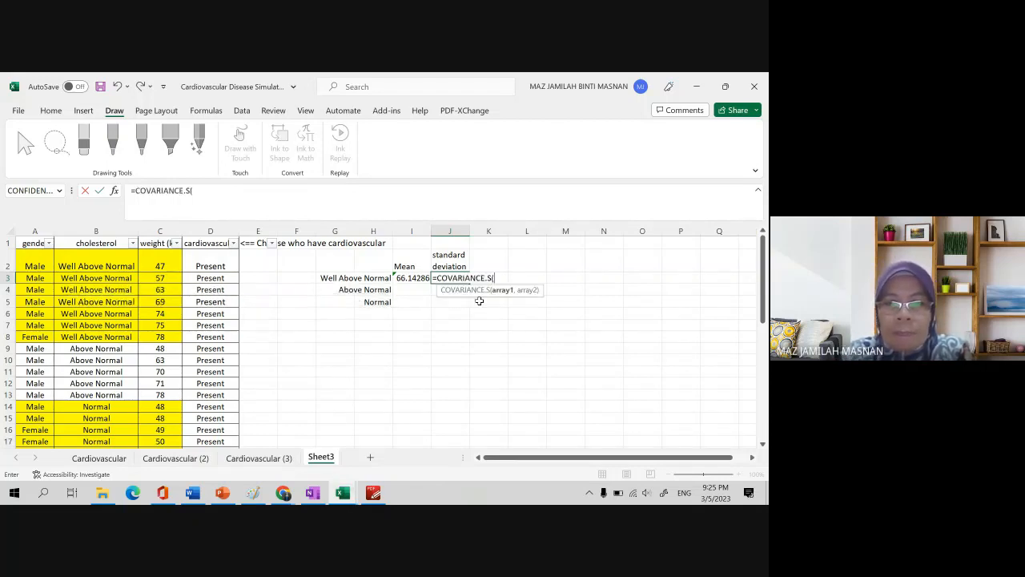
left_click_drag(171, 267, 174, 343)
key("Return")
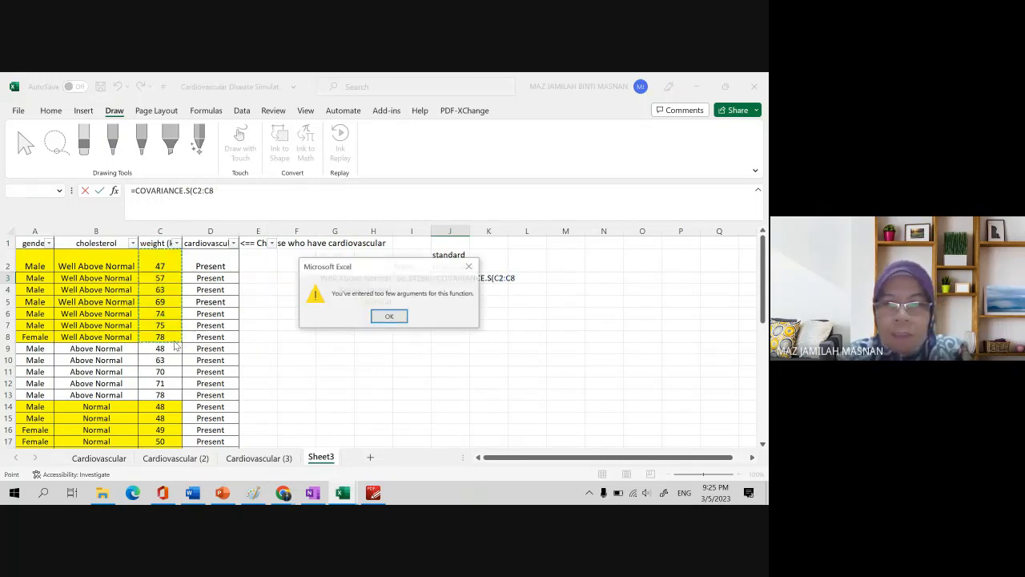
left_click(389, 317)
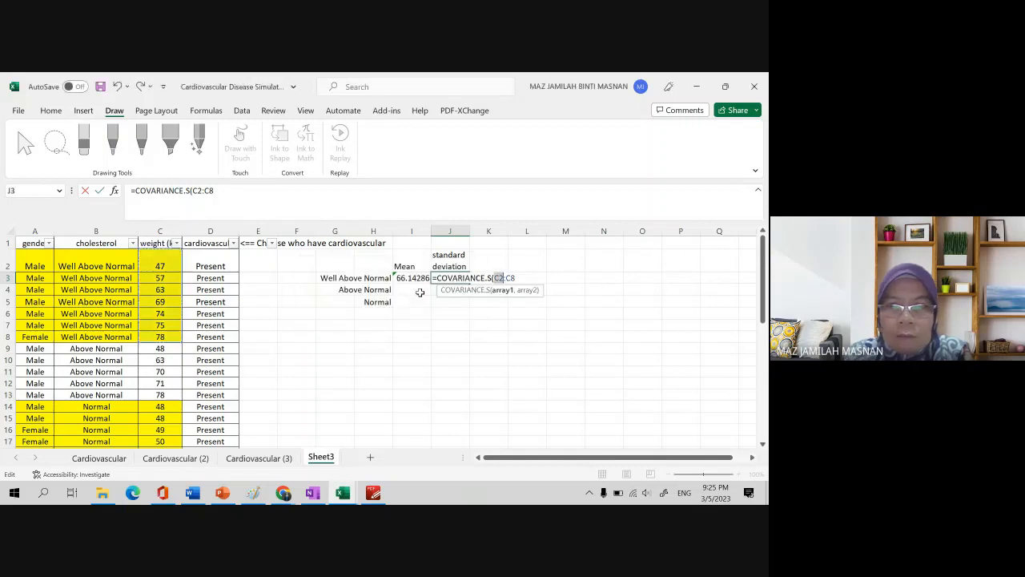
left_click(513, 278)
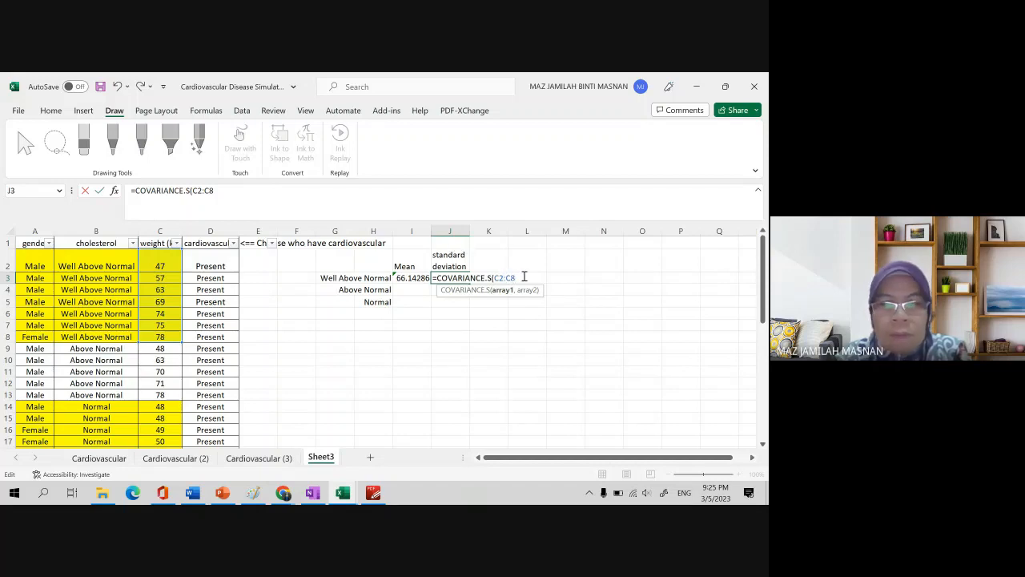
key("BackSpace")
key("BackSpace")
key("BackSpace")
key("BackSpace")
key("BackSpace")
key("BackSpace")
key("BackSpace")
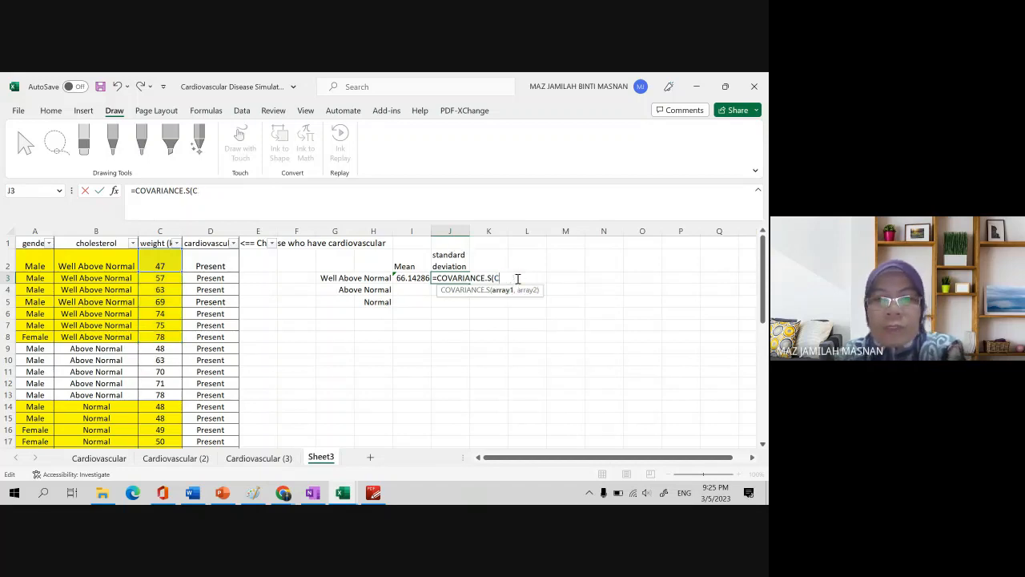
key("BackSpace")
key("BackSpace")
key("BackSpace")
key("BackSpace")
key("BackSpace")
key("BackSpace")
key("BackSpace")
key("BackSpace")
key("BackSpace")
key("BackSpace")
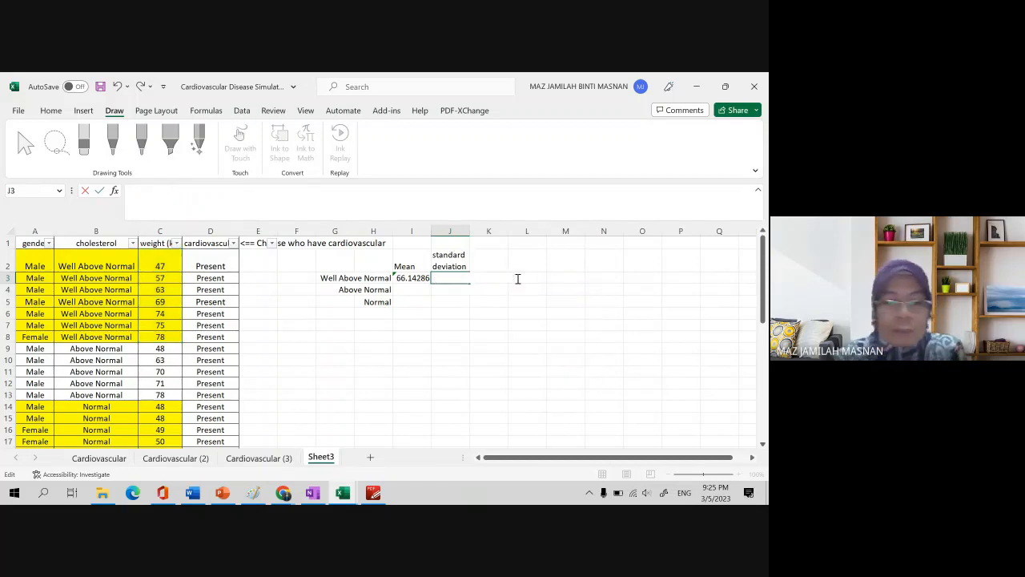
Calculate the standard deviation of the Well Above Normal group's weights in J3 with the STDEV function over C2:C8
type("=stdec")
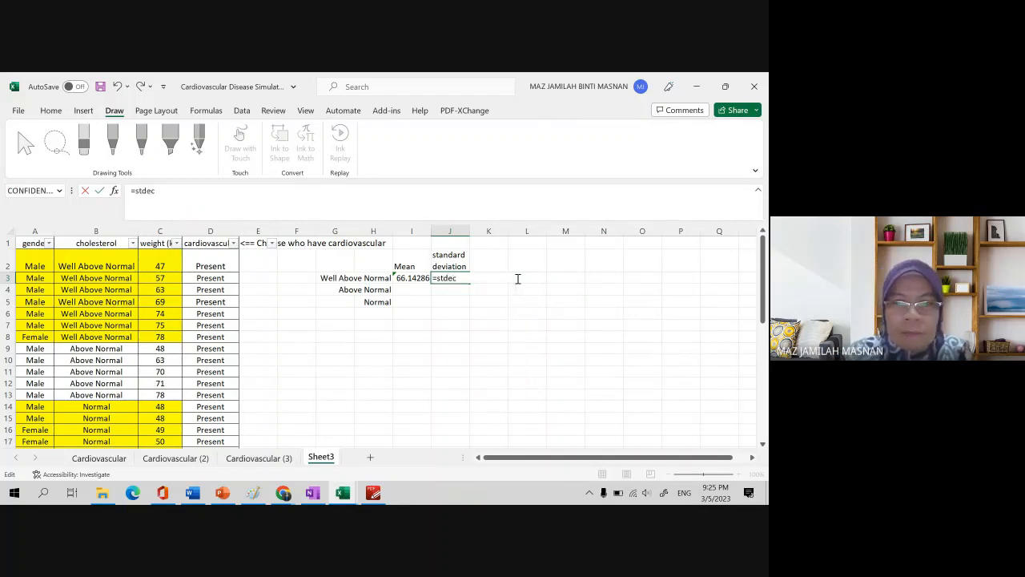
key("BackSpace")
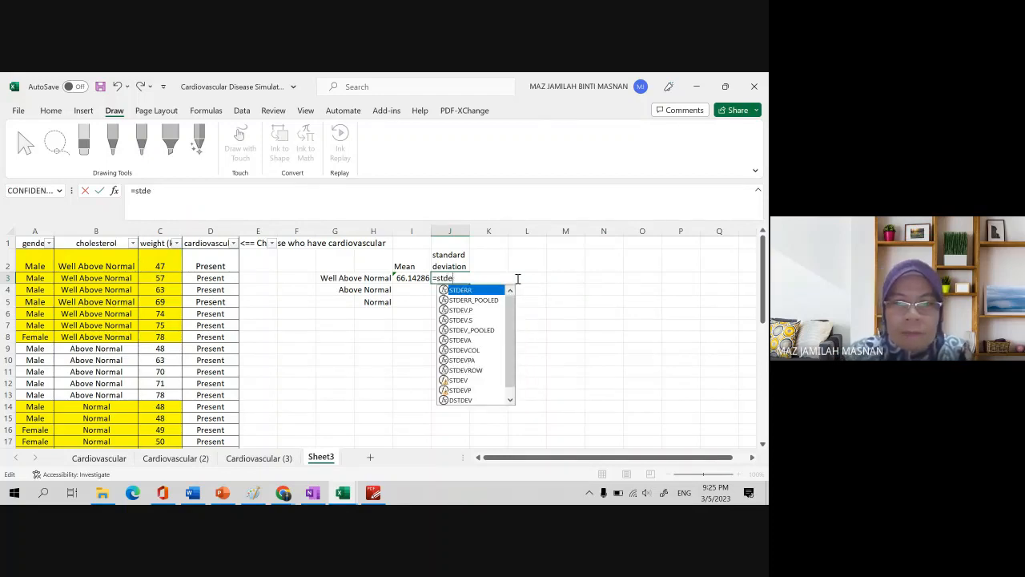
type("v")
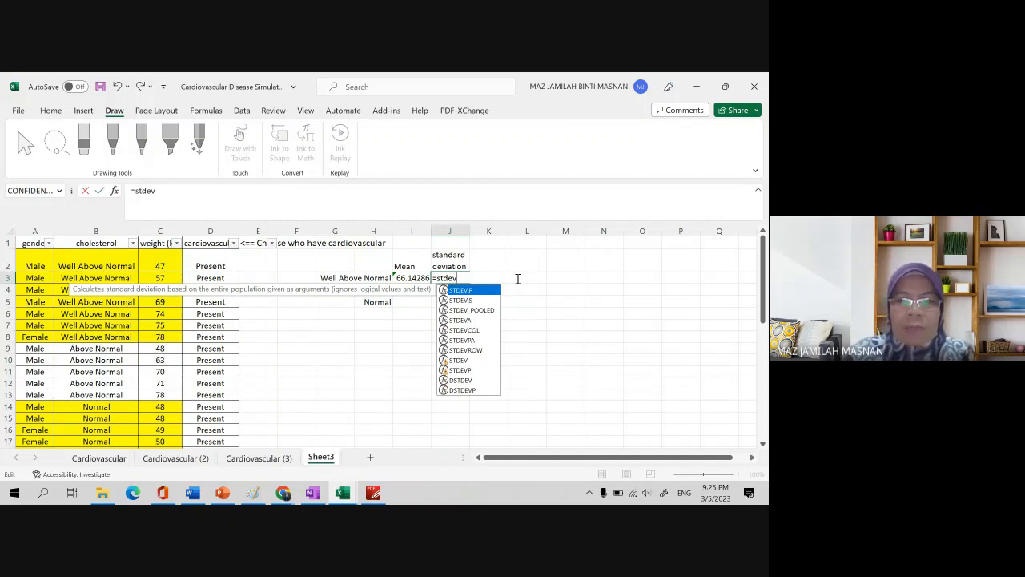
left_click(471, 300)
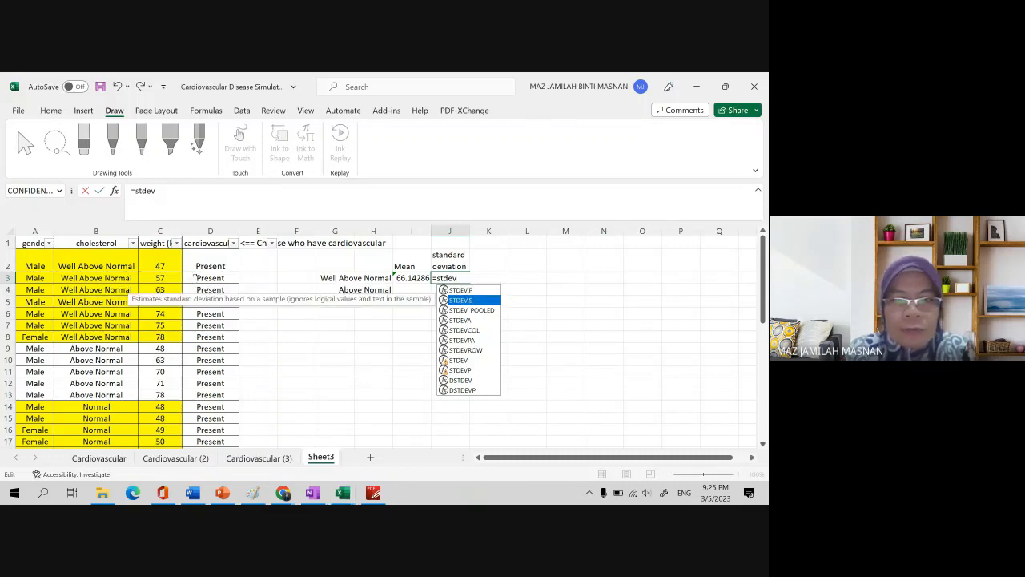
key("Escape")
type("(")
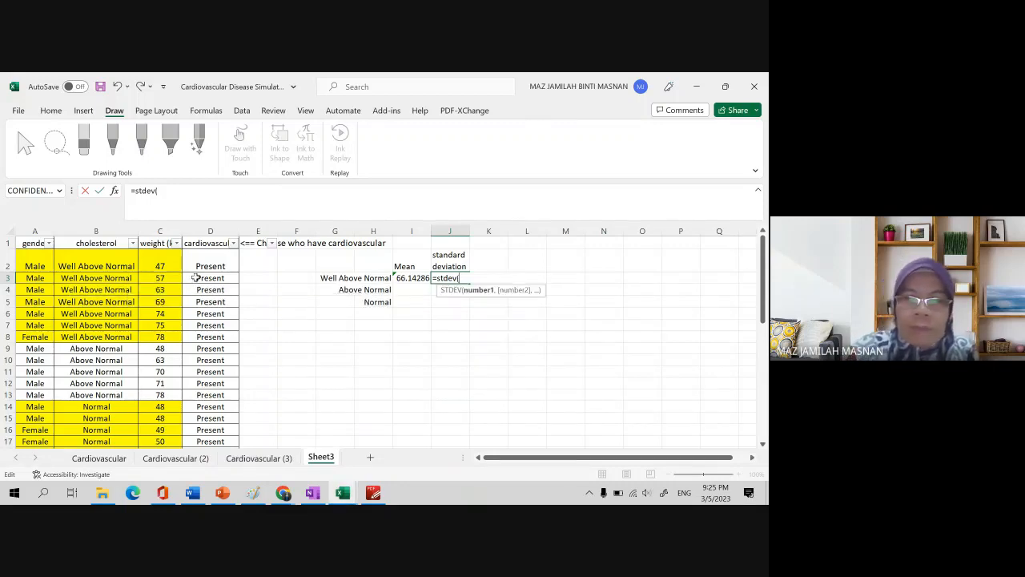
left_click_drag(160, 261, 156, 337)
key("Return")
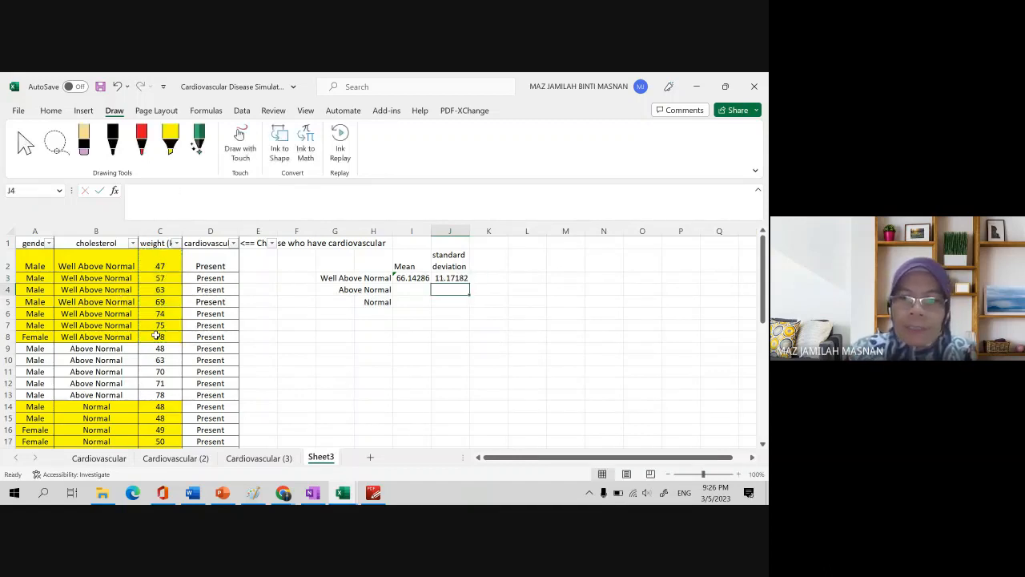
Calculate the mean weight of the Above Normal group in I4 with the AVERAGE function over C9:C13
left_click(416, 291)
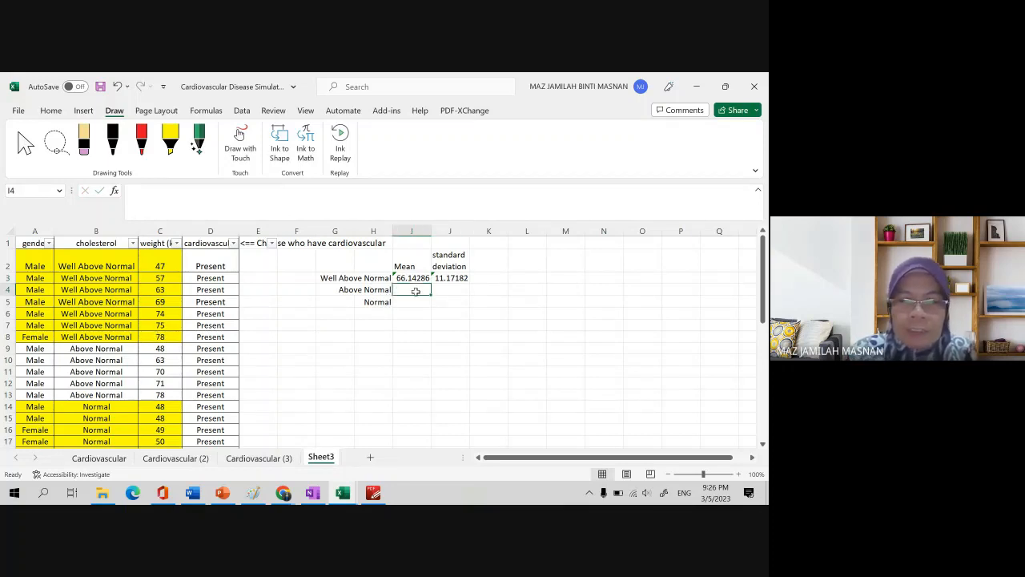
type("=aver")
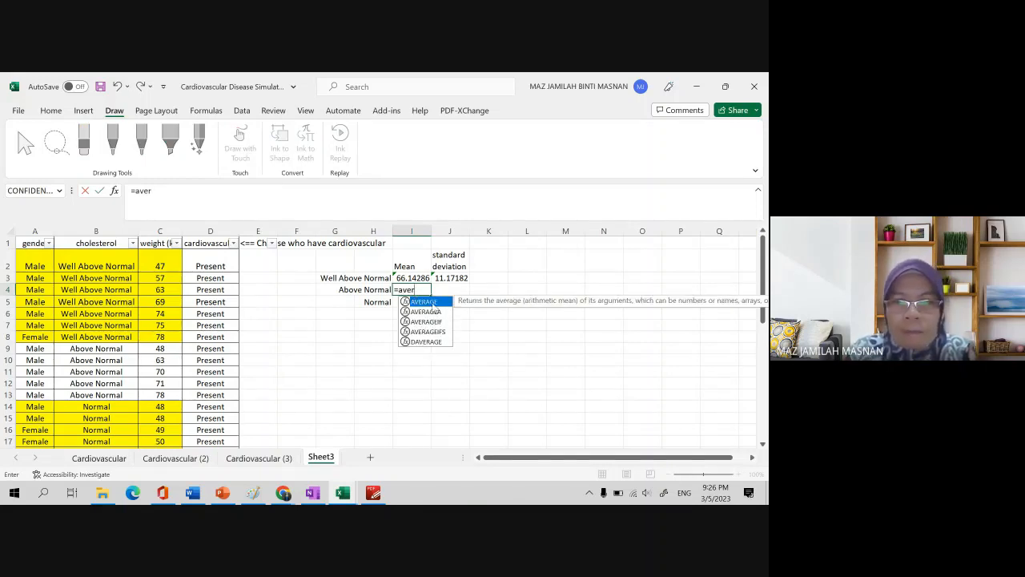
double_click(423, 302)
left_click_drag(160, 350, 165, 395)
key("Return")
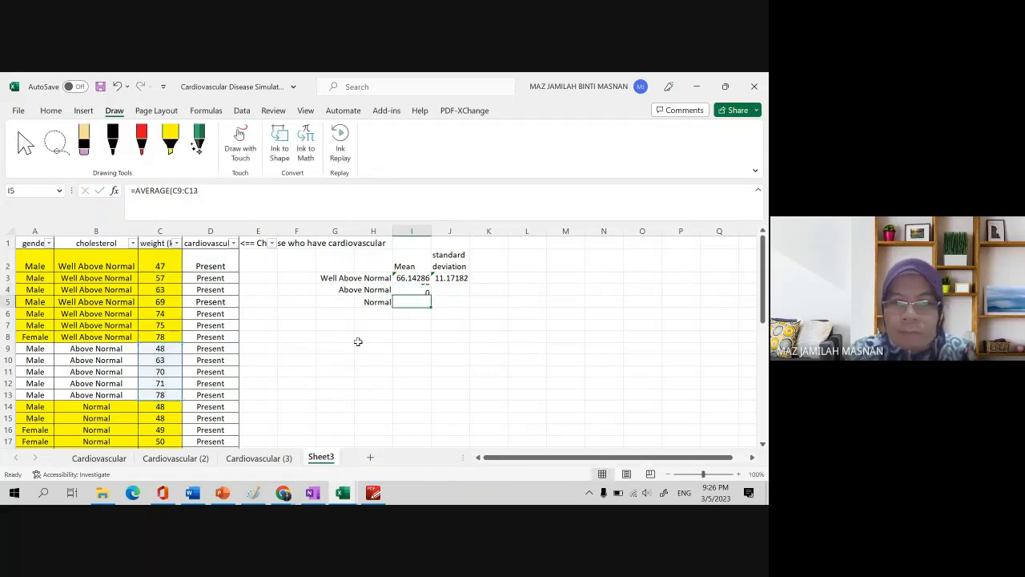
Calculate the standard deviation of the Above Normal group's weights in J4 with the STDEV.S function over C9:C13
left_click(464, 288)
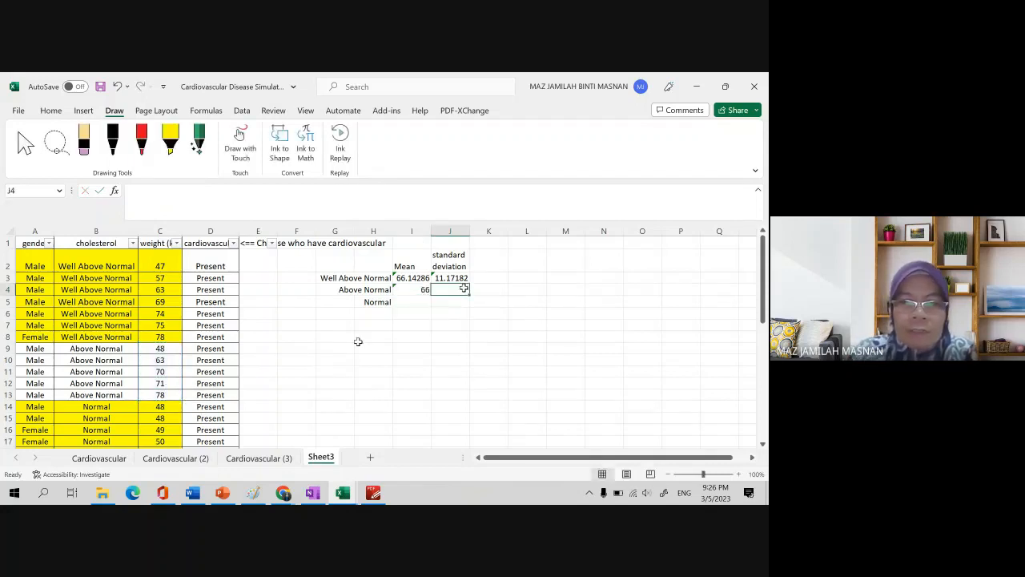
type("=stde")
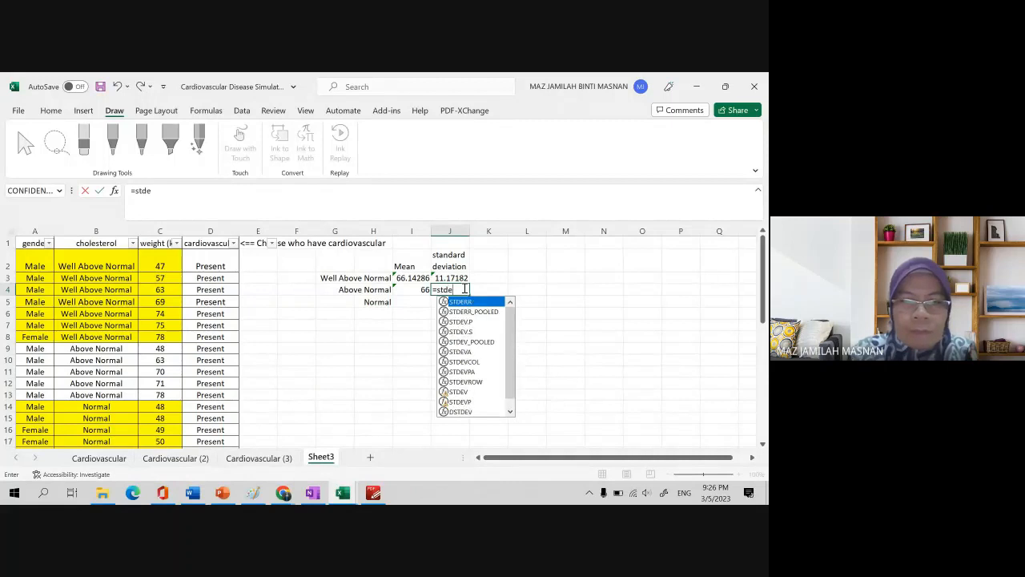
type("c")
key("BackSpace")
type("v")
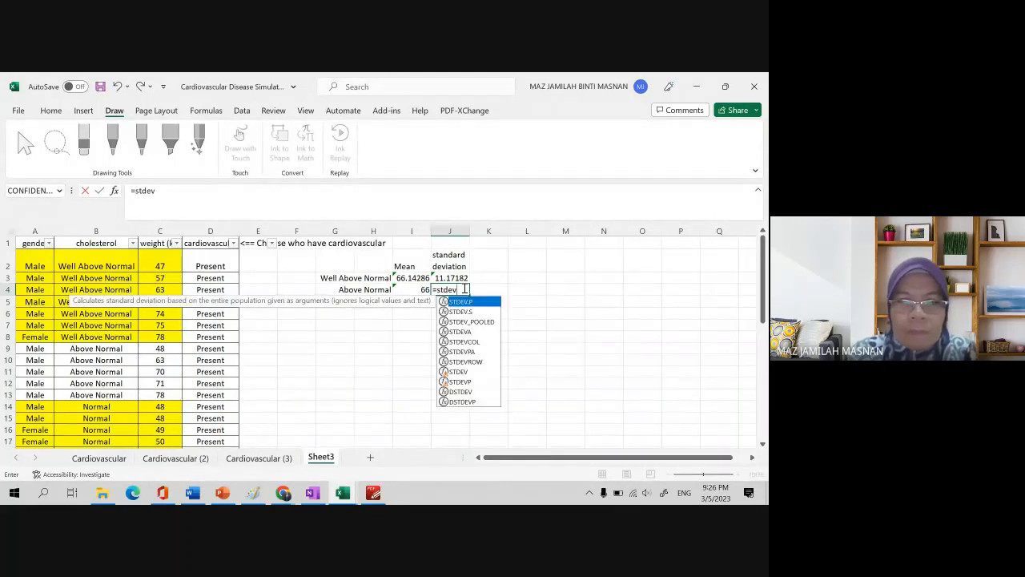
double_click(478, 312)
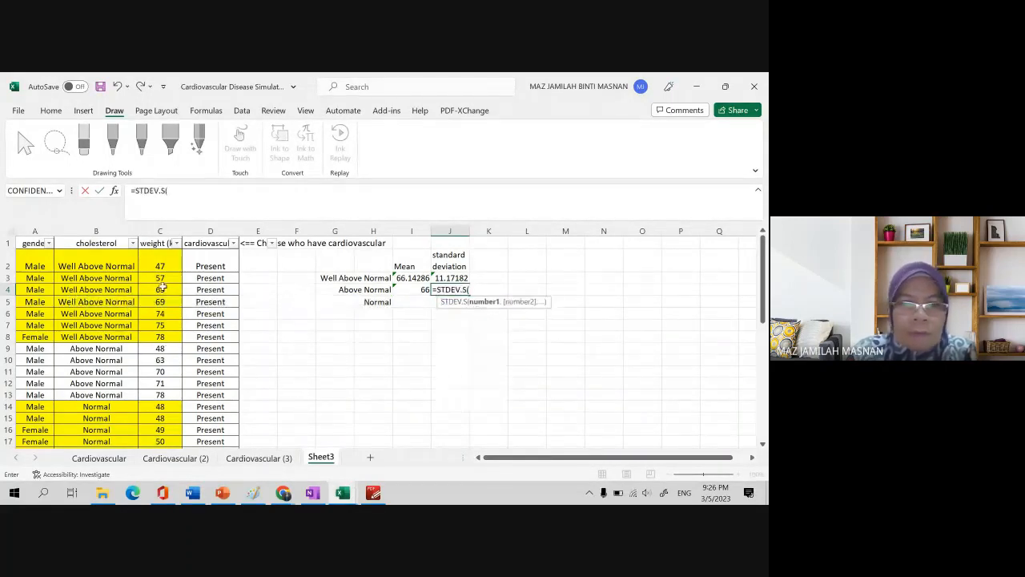
left_click_drag(162, 349, 161, 395)
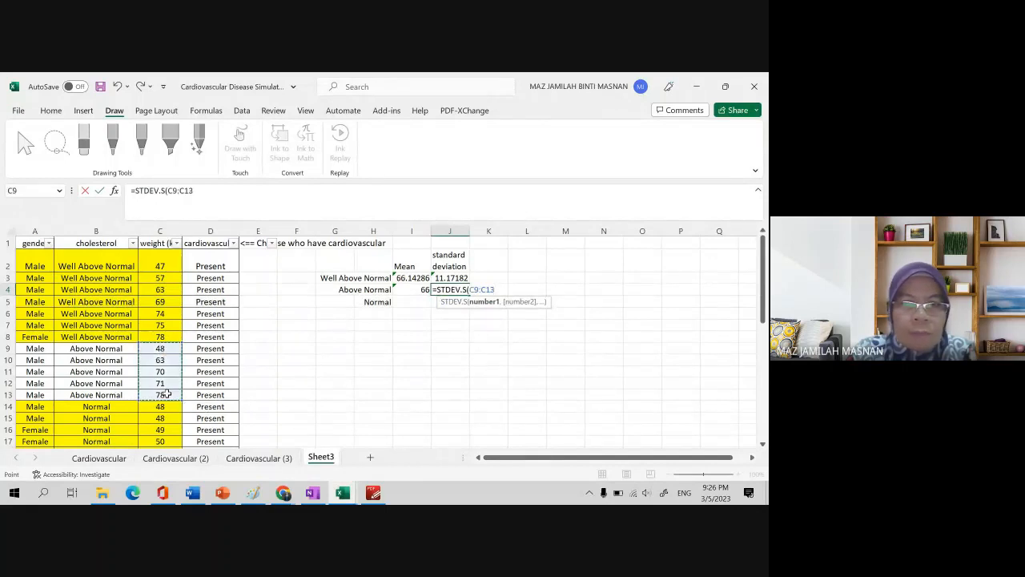
key("Return")
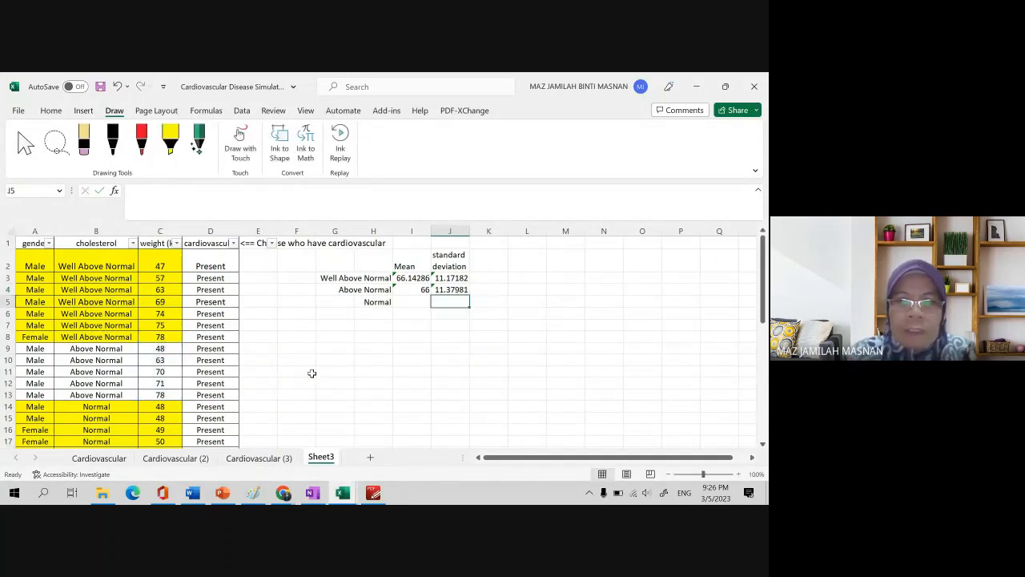
Calculate the mean weight of the Normal group in I5 with the AVERAGE function over C14:C41
left_click(416, 303)
type("=")
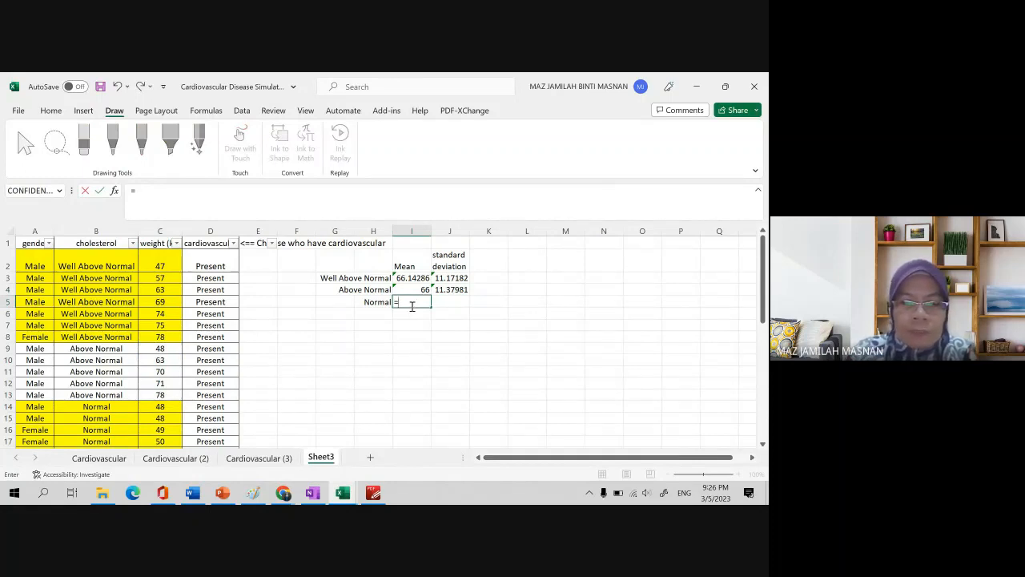
type("average")
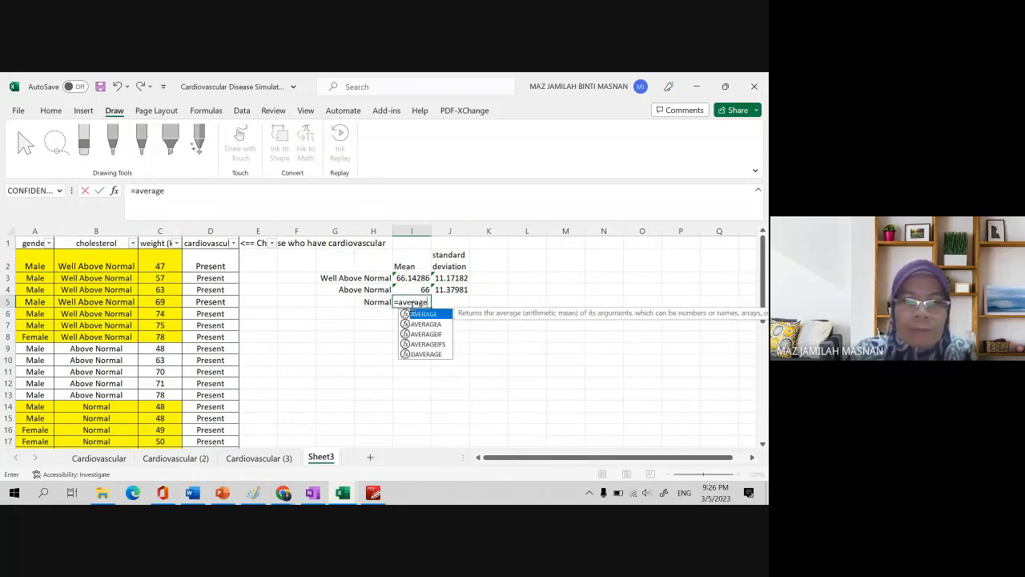
key("Tab")
scroll(336, 344, "down", 1)
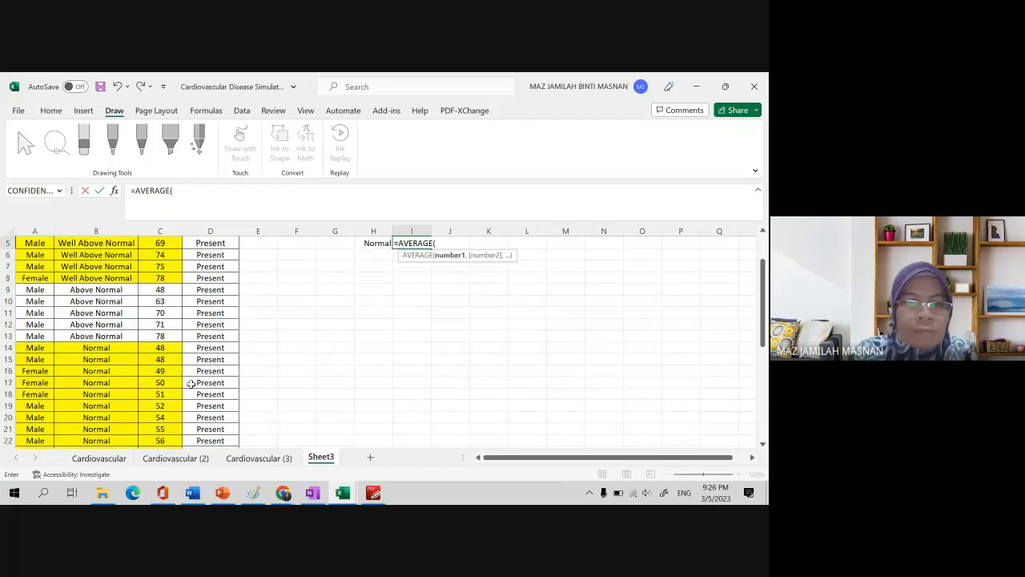
left_click(176, 346)
left_click_drag(176, 347, 161, 419)
key("Return")
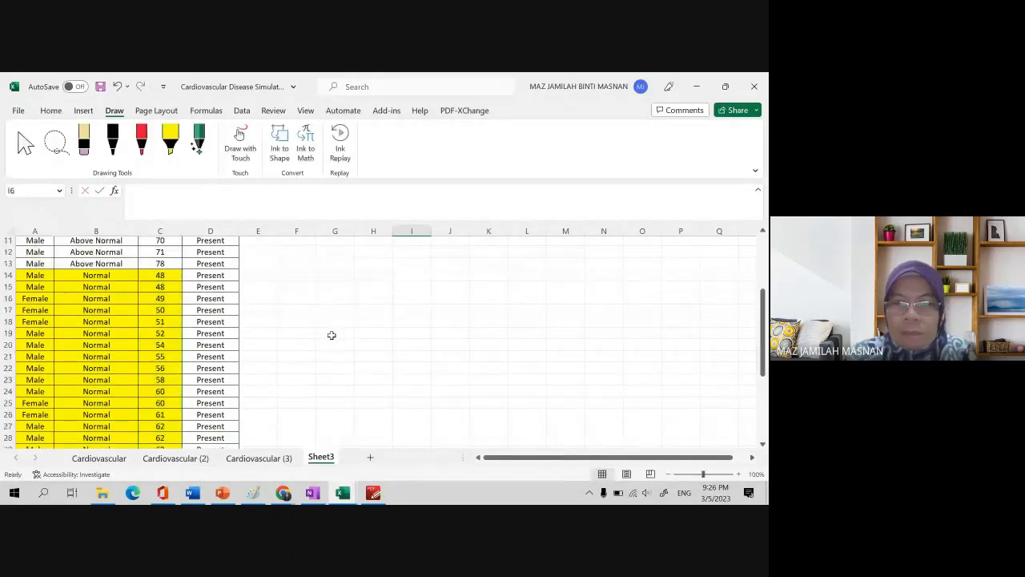
left_click(447, 303)
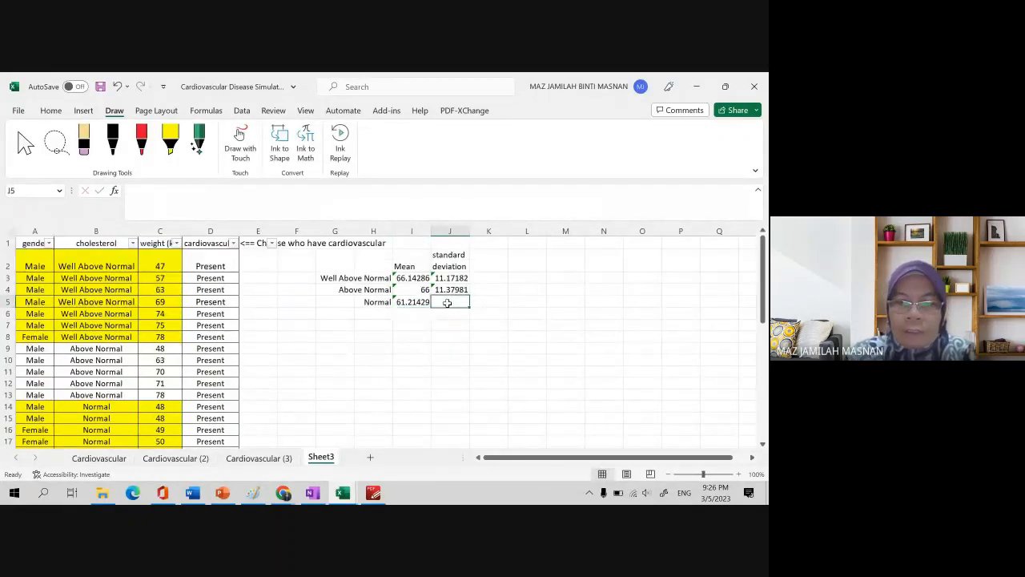
type("=stedev")
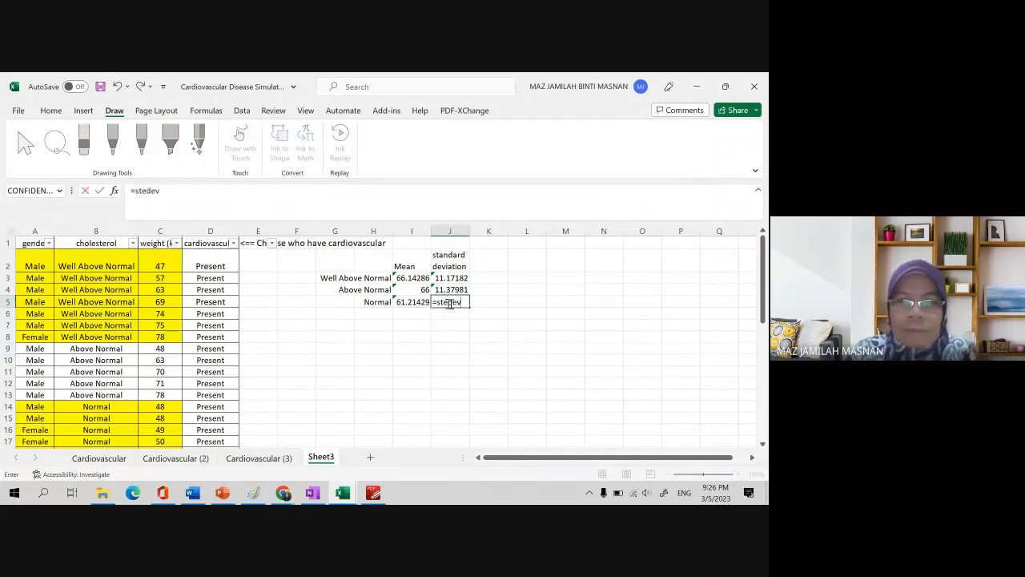
key("Left")
key("Left")
key("Left")
key("BackSpace")
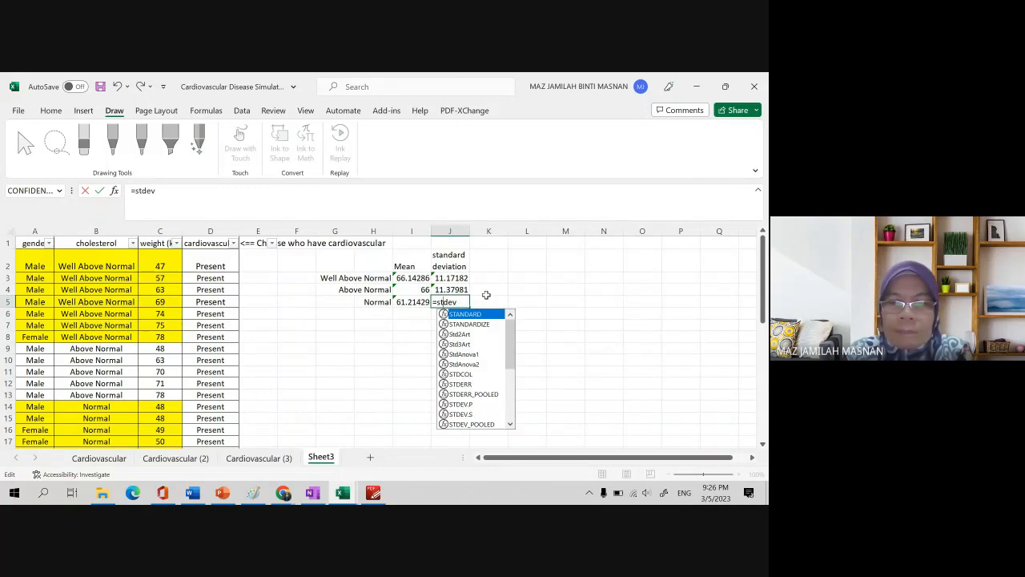
key("Right")
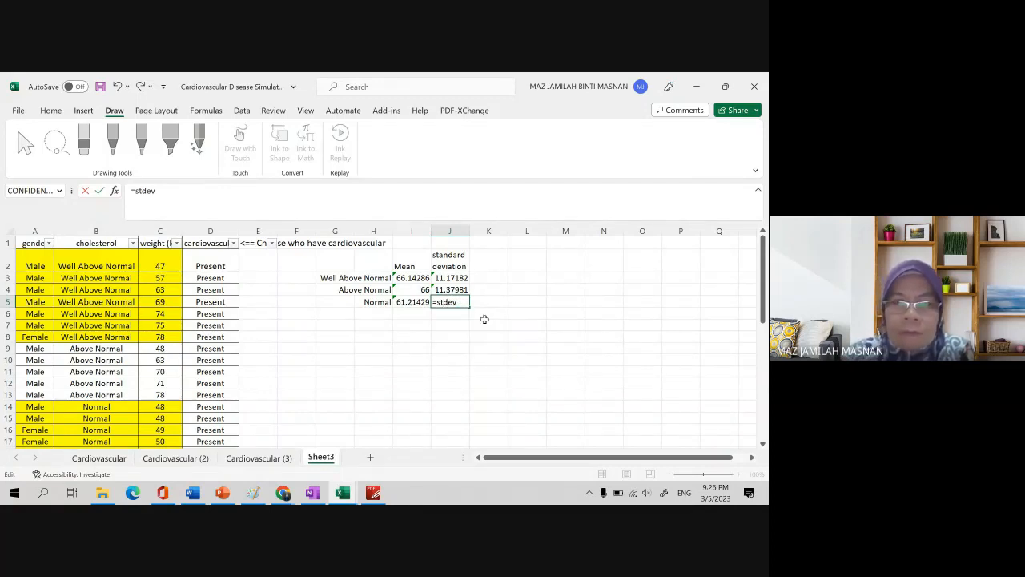
key("Delete")
key("Delete")
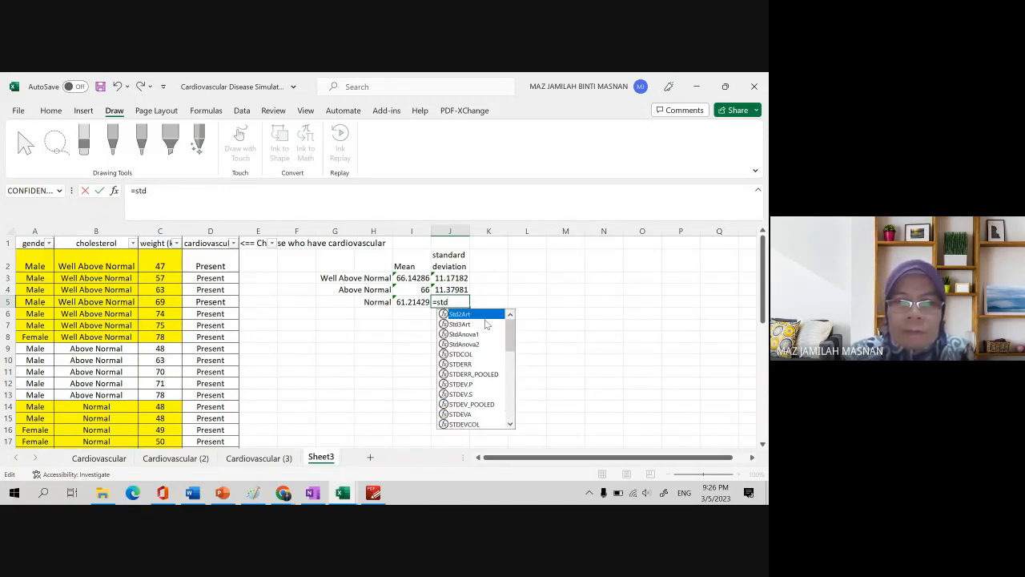
key("BackSpace")
type("de")
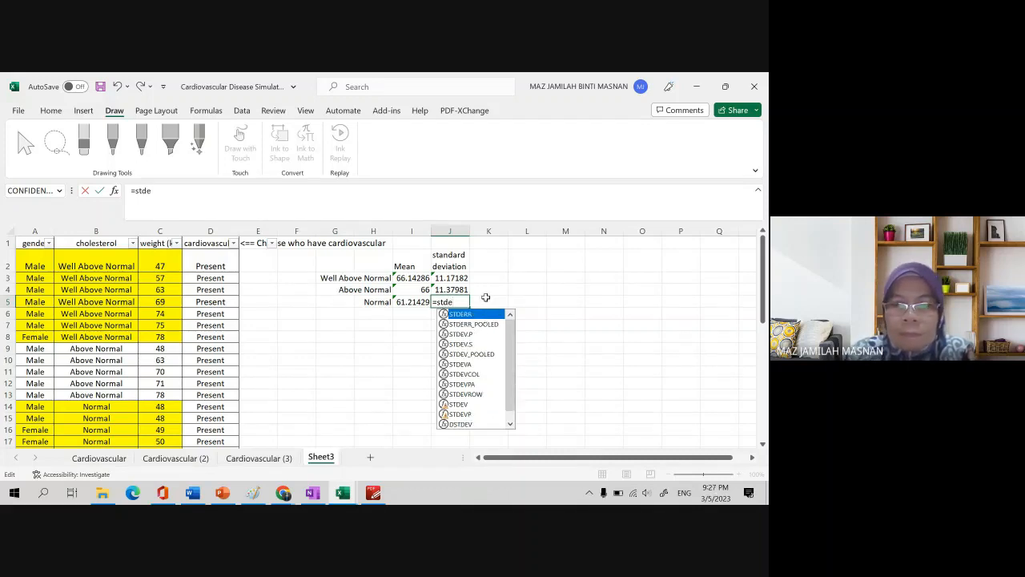
key("BackSpace")
key("BackSpace")
key("BackSpace")
key("BackSpace")
key("BackSpace")
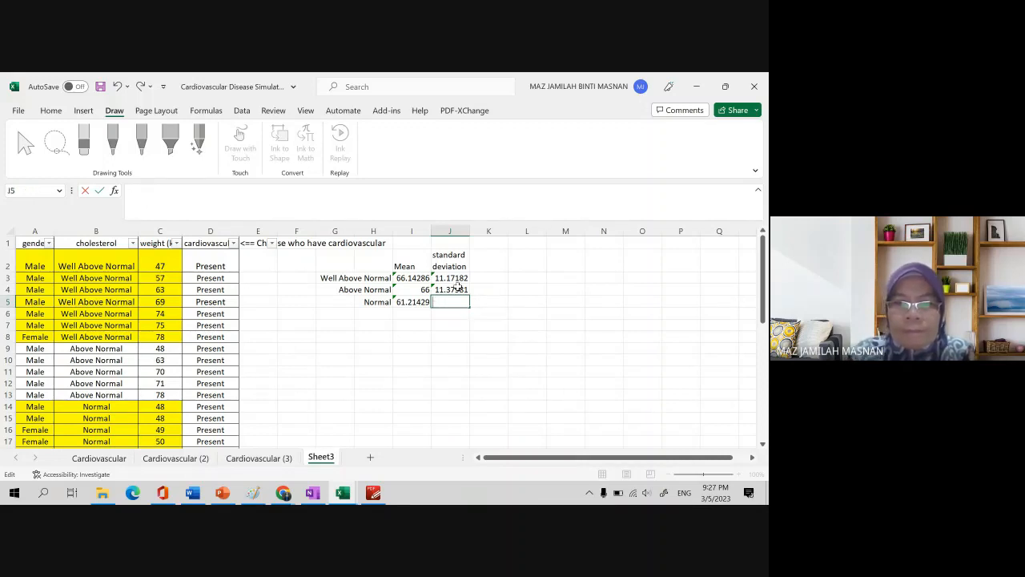
left_click(458, 288)
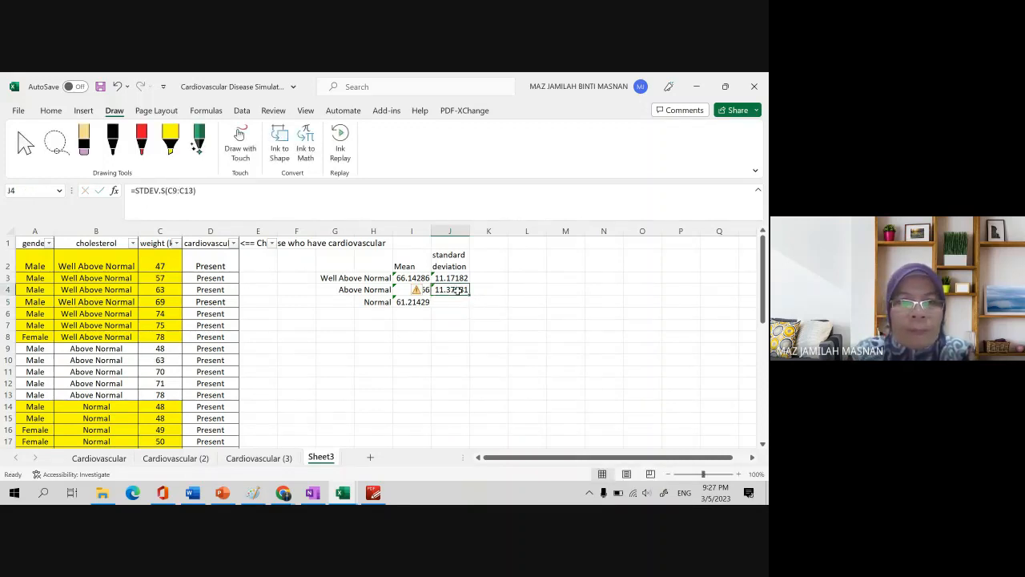
left_click(453, 303)
left_click(456, 290)
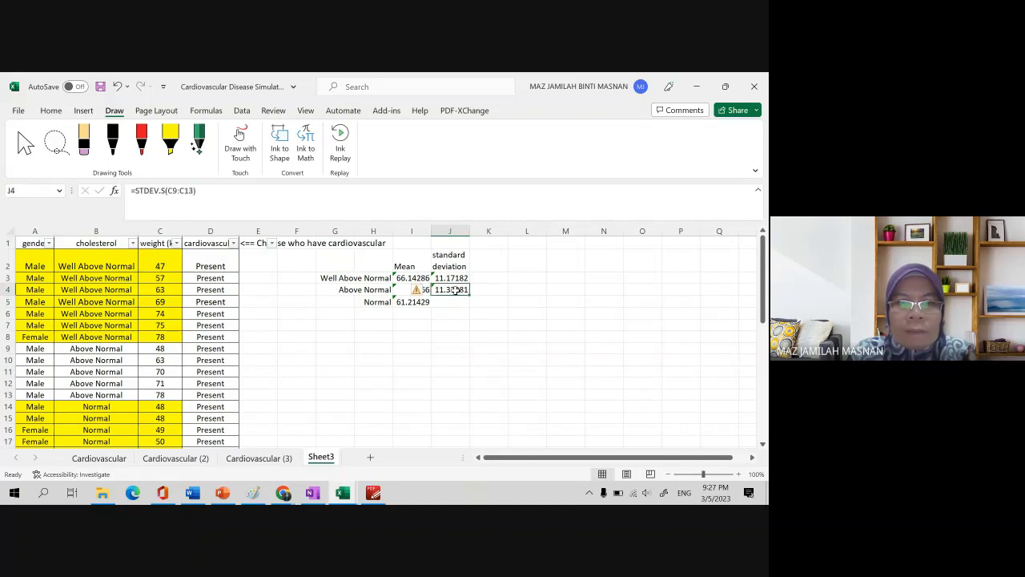
Calculate the standard deviation of the Normal group's weights in J5 with the STDEV.S function over C14:C41
left_click(455, 305)
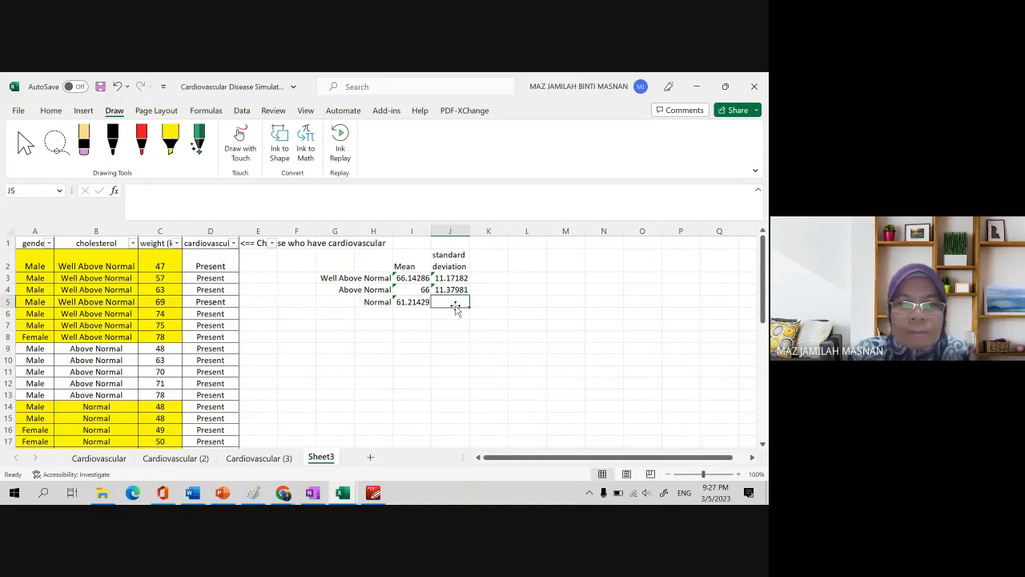
type("=sted")
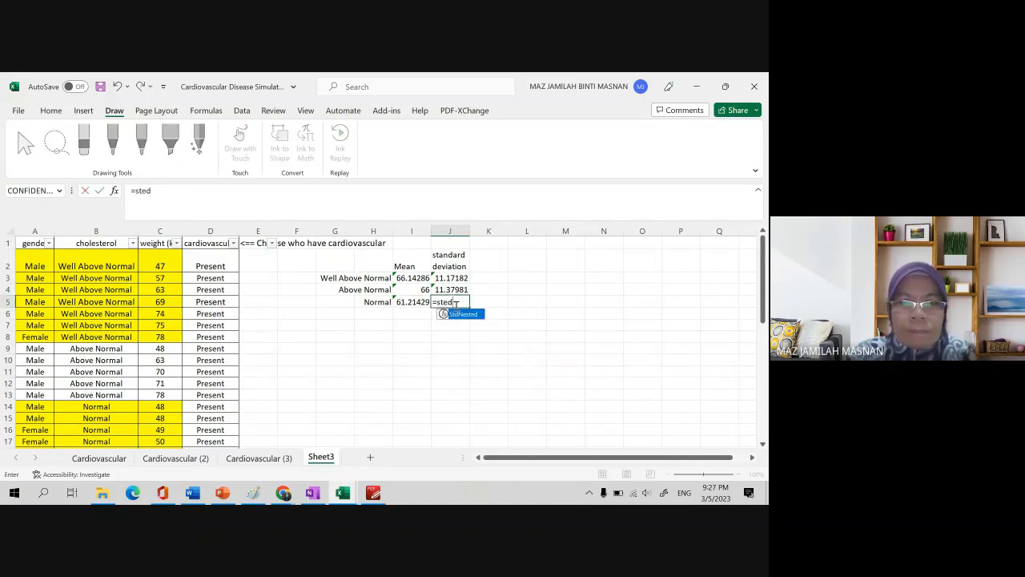
key("BackSpace")
key("BackSpace")
type("de")
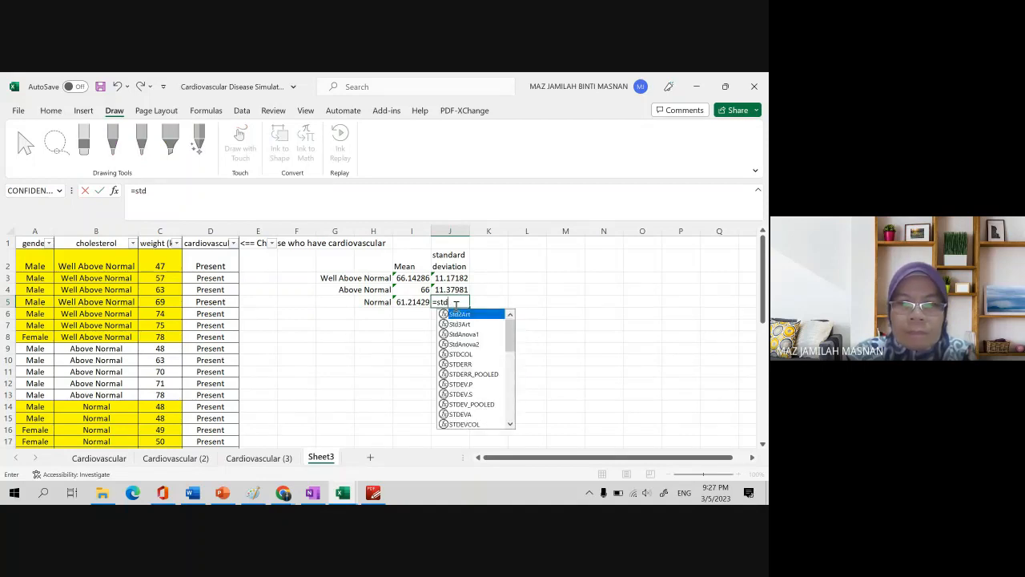
type("v")
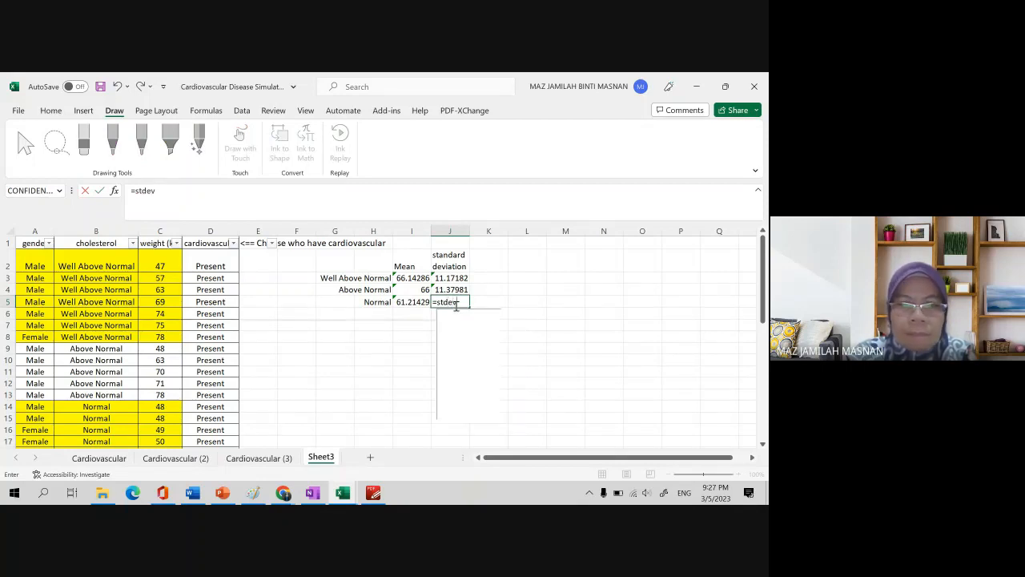
double_click(481, 324)
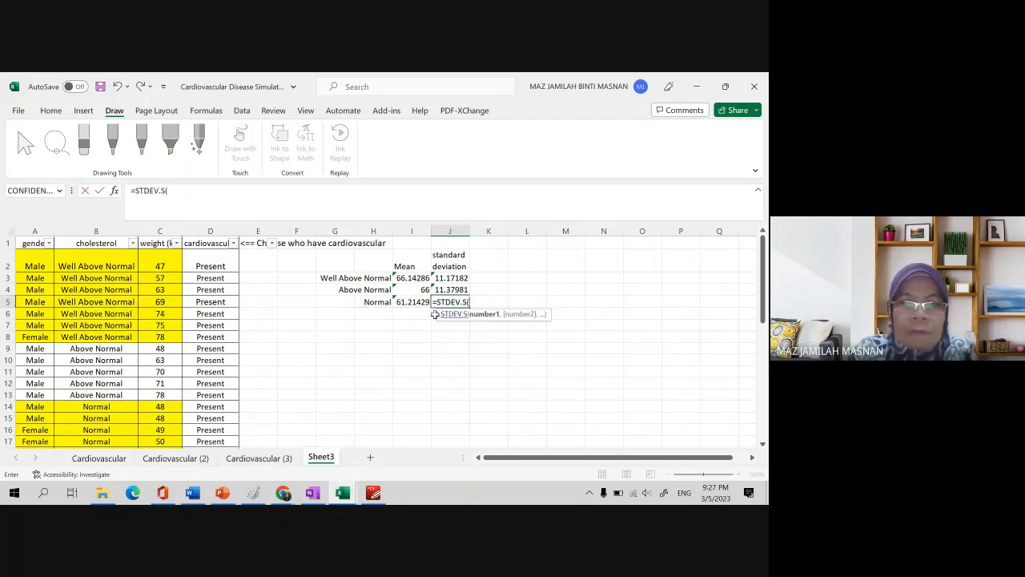
scroll(320, 360, "down", 2)
left_click_drag(170, 348, 172, 415)
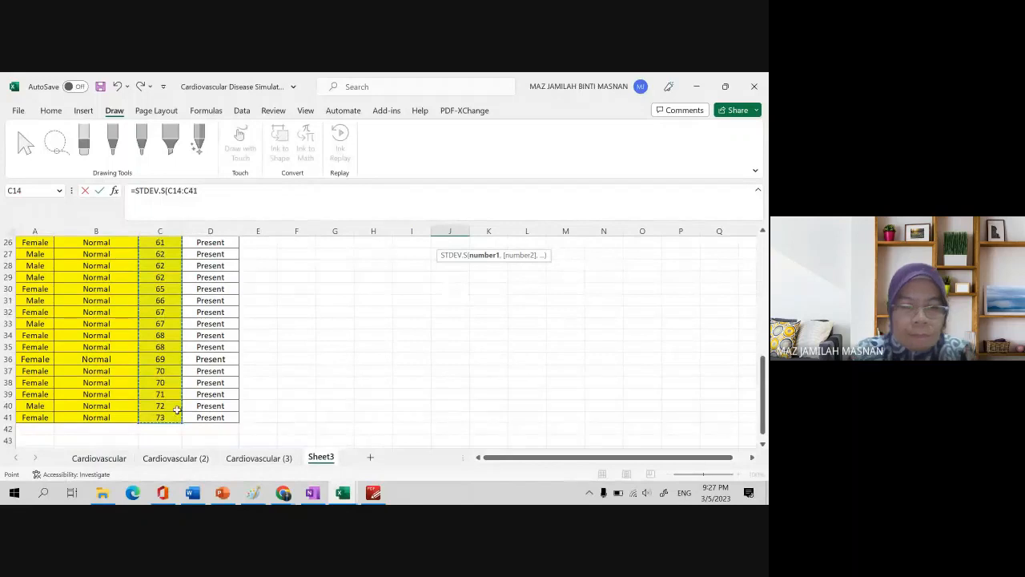
key("Return")
scroll(237, 439, "up", 2)
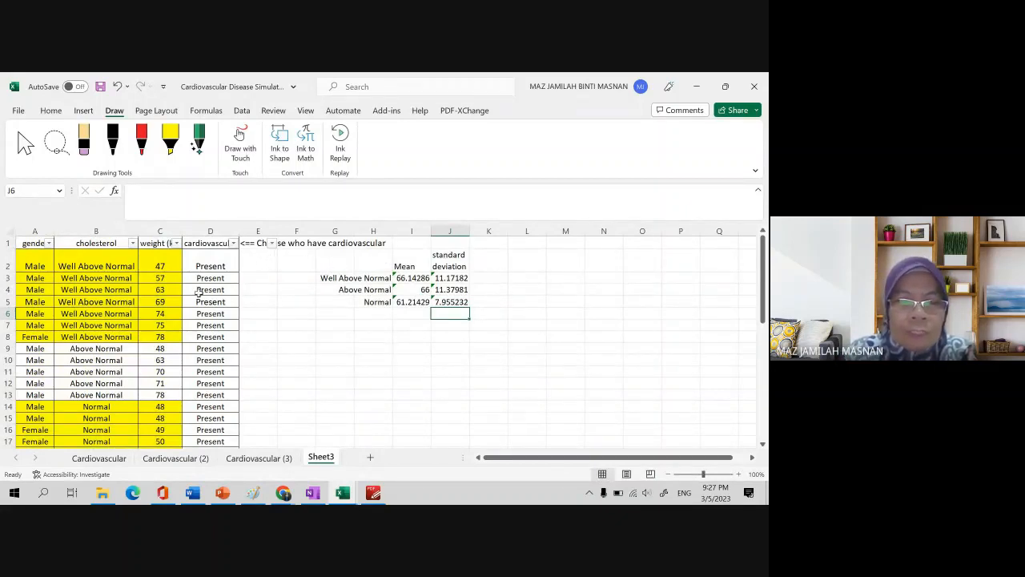
Check the sample size requirements in the Assignment Instructions Rubric in PDF-XChange Editor, and return to the top of Sheet3 in Excel
scroll(226, 350, "down", 10)
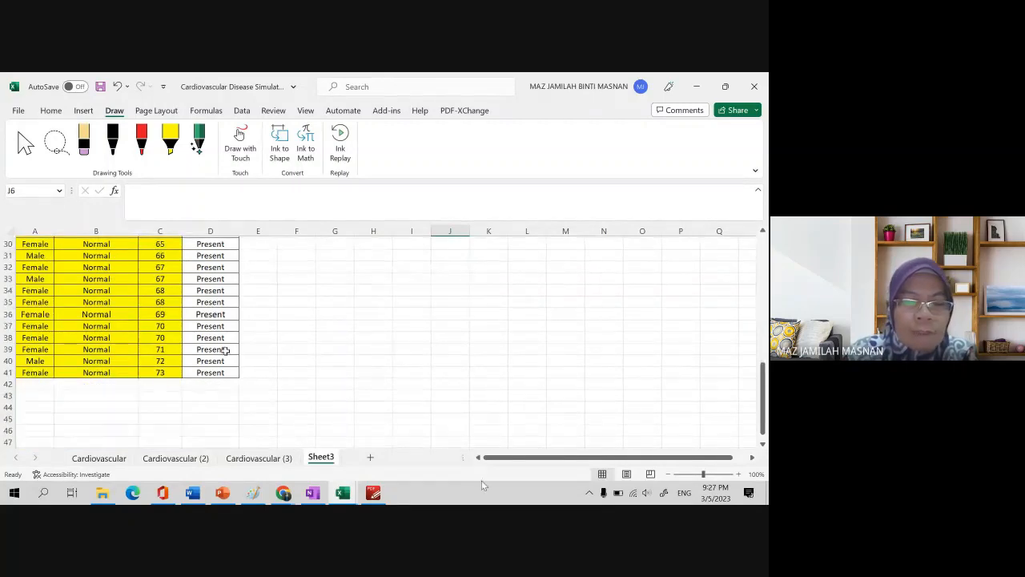
left_click(374, 494)
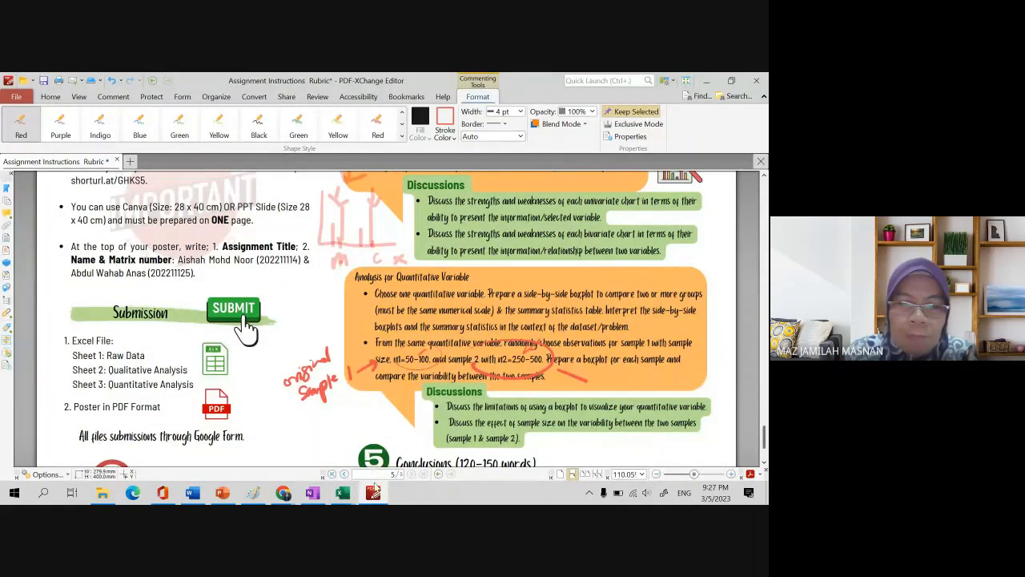
mouse_move(344, 495)
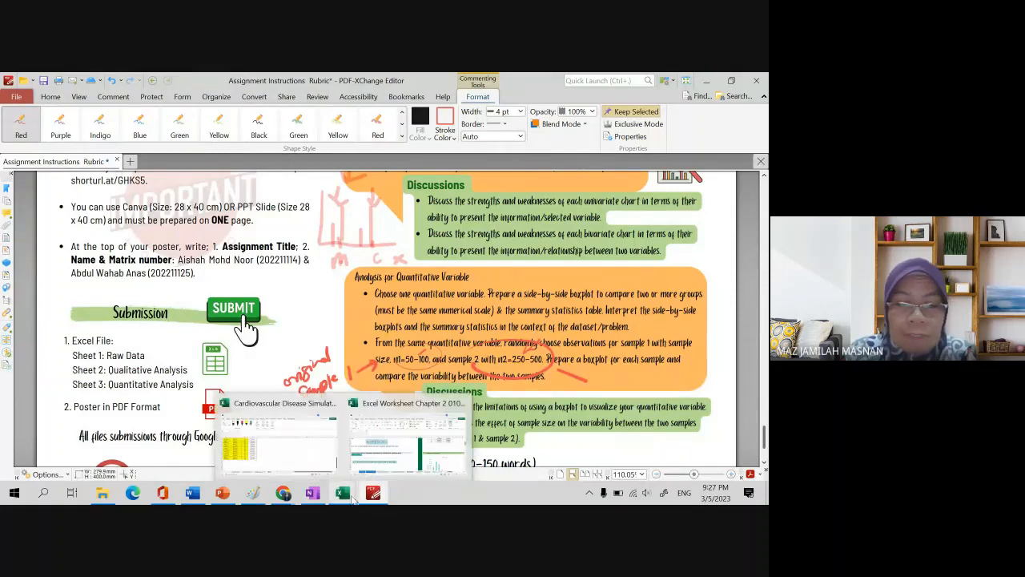
left_click(303, 402)
scroll(316, 359, "up", 10)
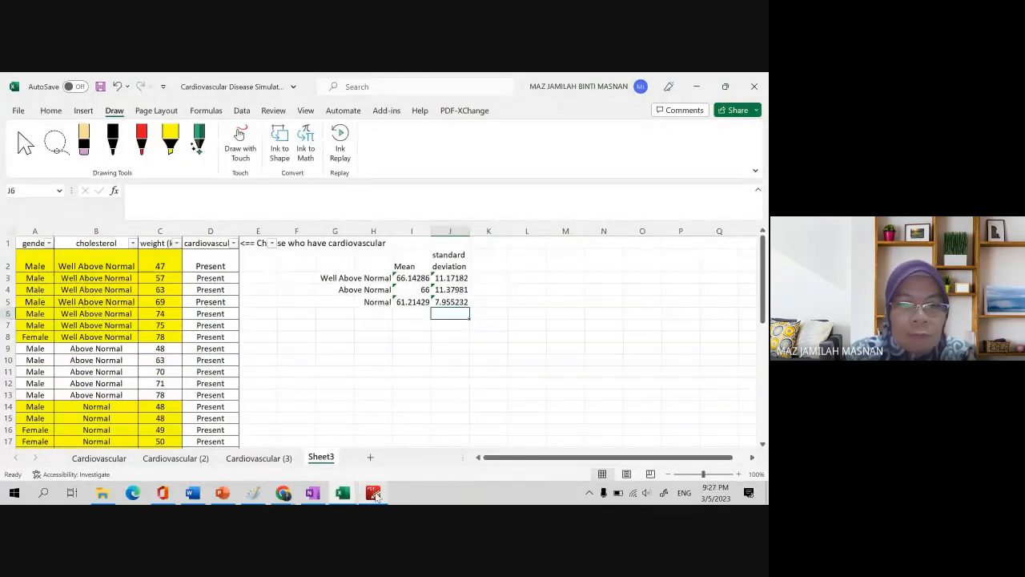
Review the NORM.INV simulation steps in the How to Simulate Quantitative Observations document in Word, and return to Sheet3 in Excel with M2 selected
left_click(196, 494)
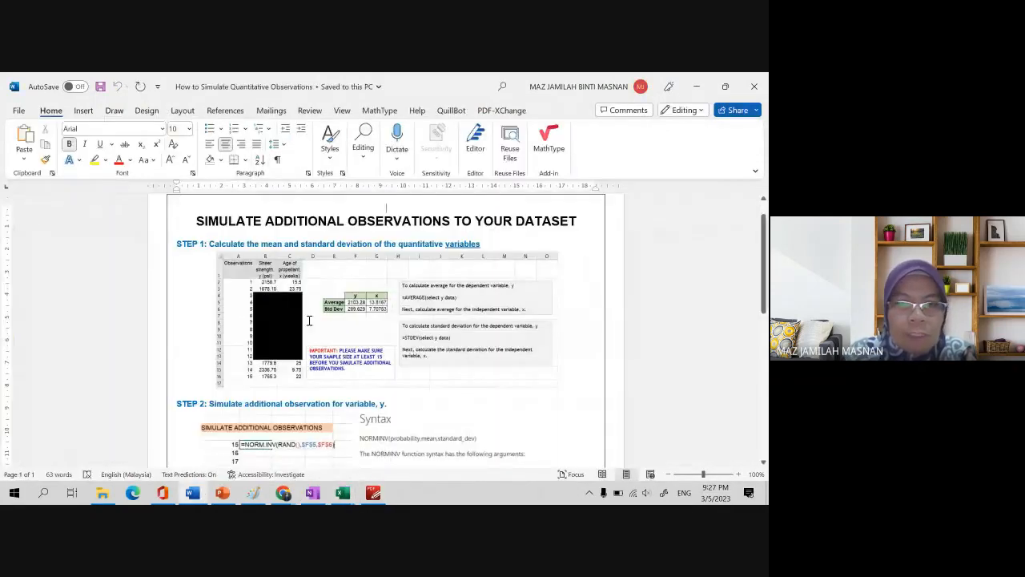
scroll(368, 321, "down", 5)
scroll(368, 322, "up", 2)
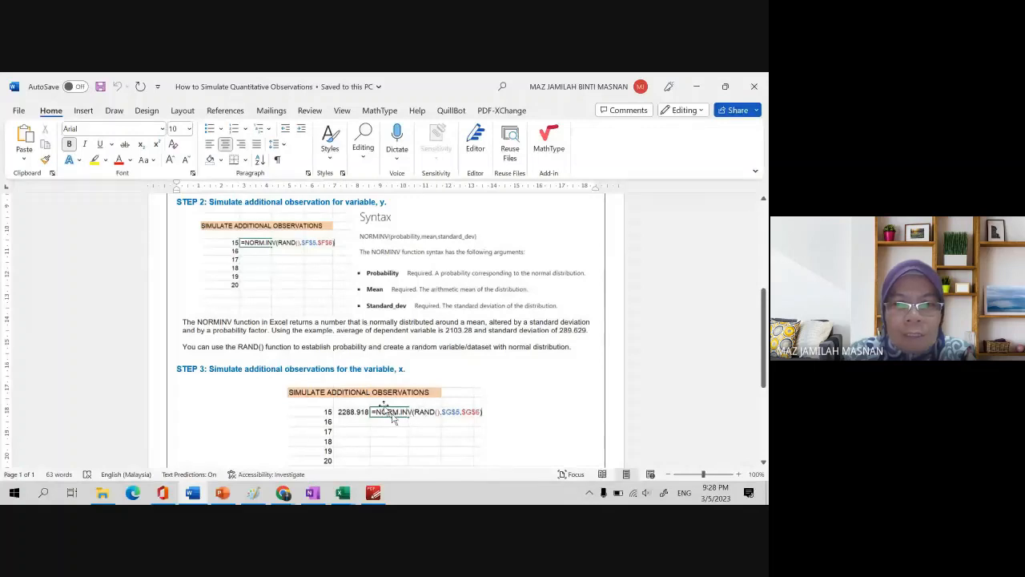
left_click(392, 418)
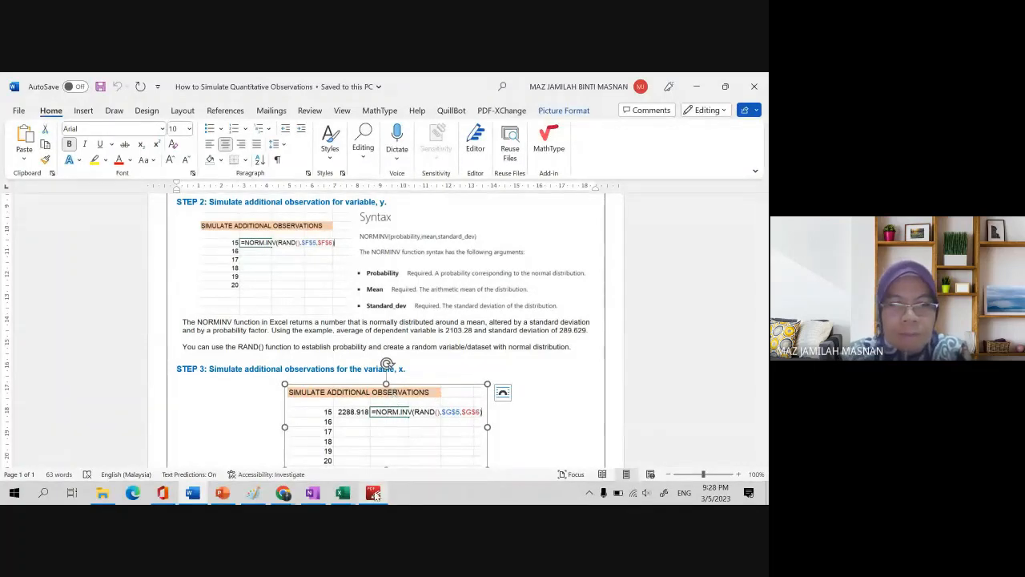
mouse_move(343, 493)
left_click(276, 441)
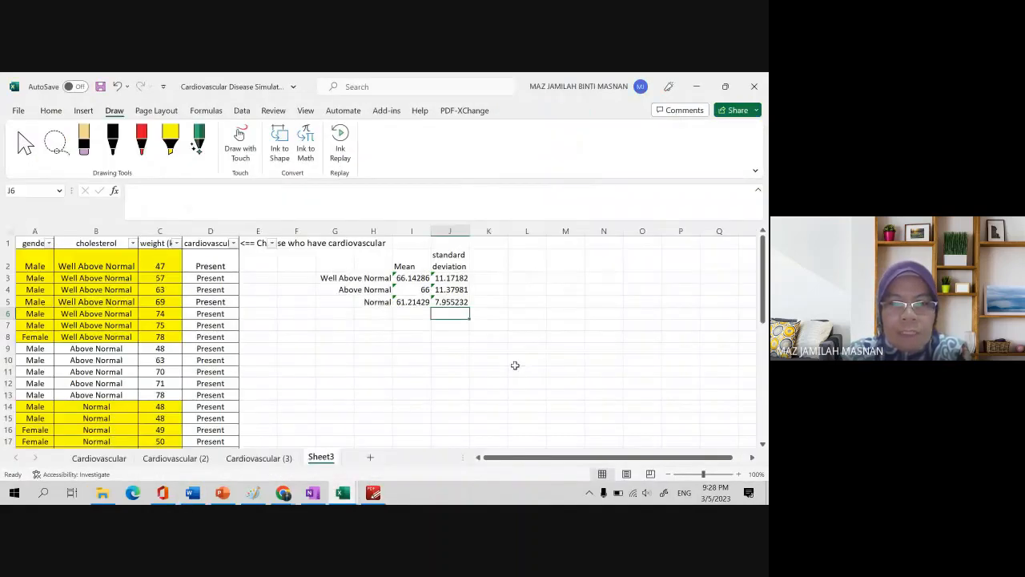
left_click(565, 261)
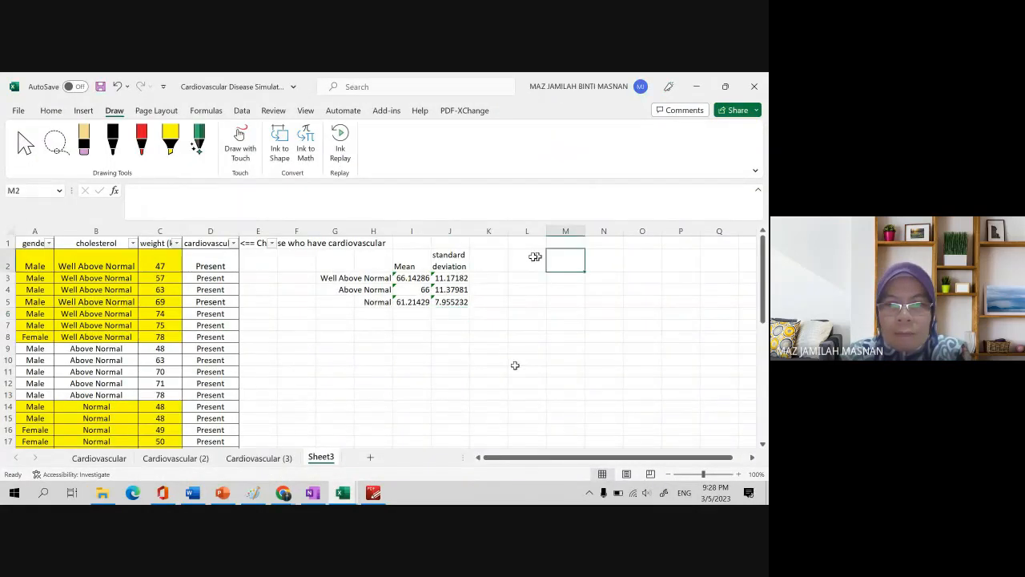
Paste the copied picture of the NORM.INV simulation example at L2
left_click(535, 257)
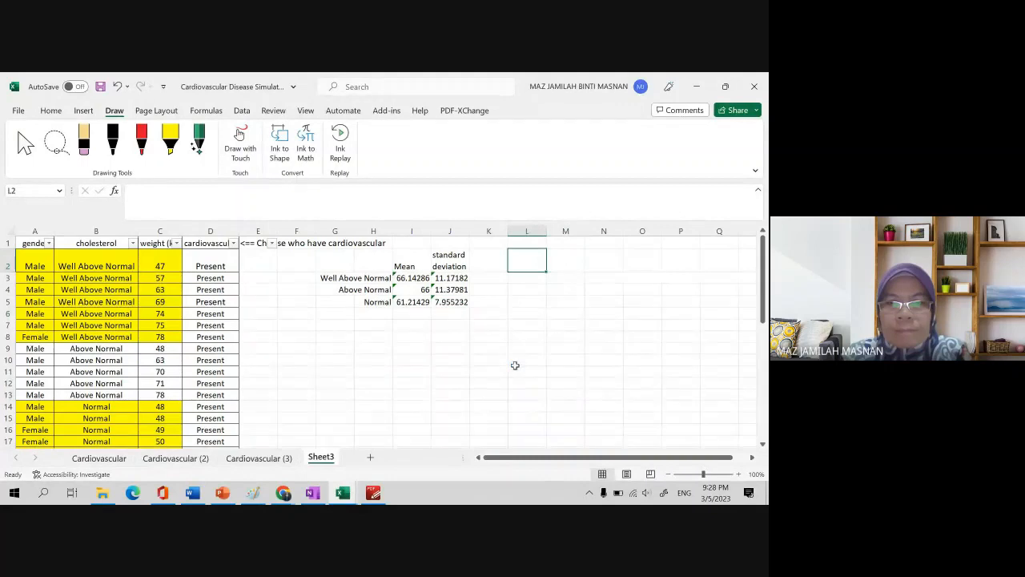
key("ctrl+v")
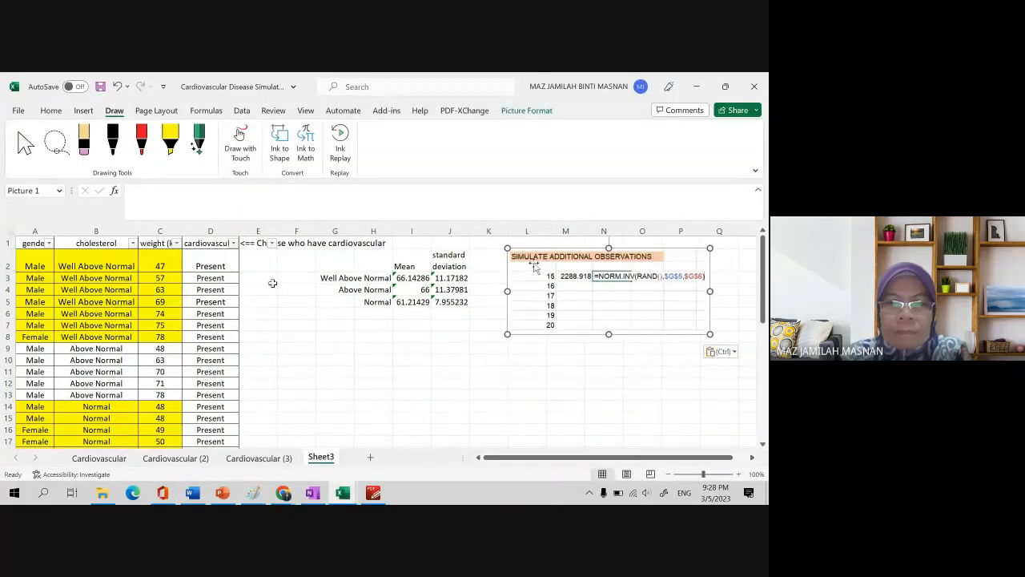
scroll(116, 343, "down", 2)
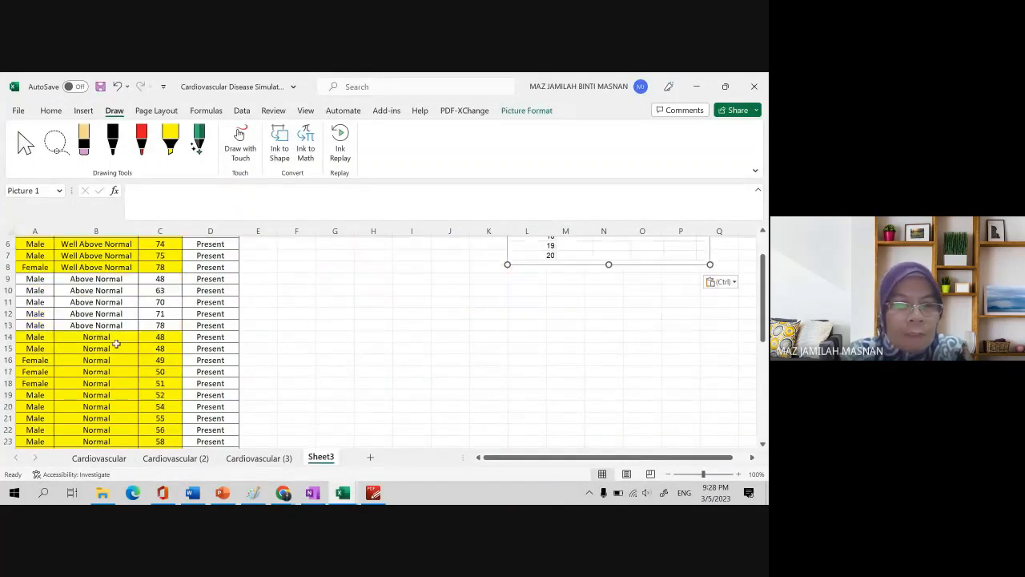
scroll(116, 343, "up", 2)
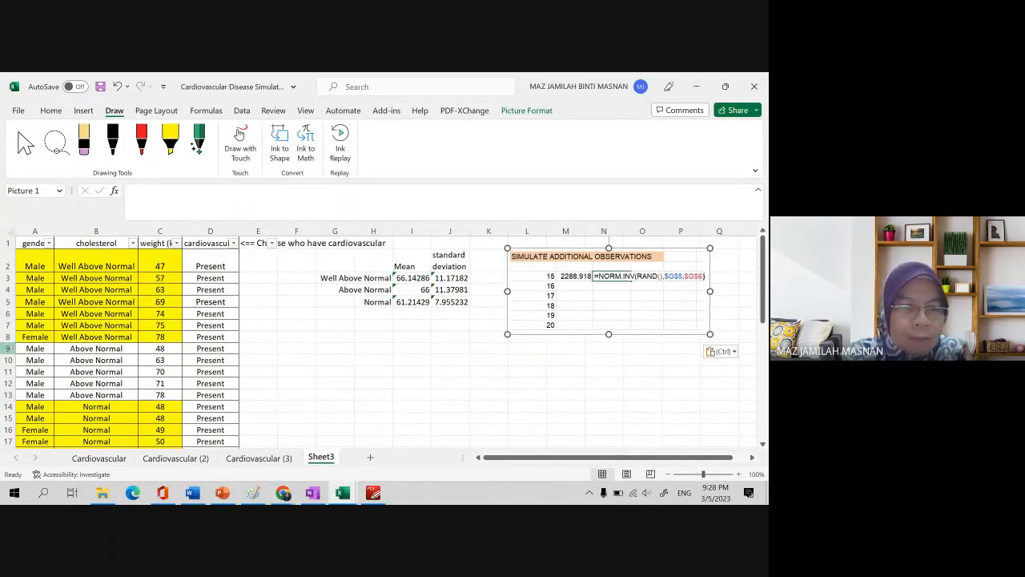
Move the Above Normal and Normal records down to start at A17, leaving rows 9 to 16 empty
left_click_drag(23, 348, 220, 379)
scroll(221, 382, "up", 10)
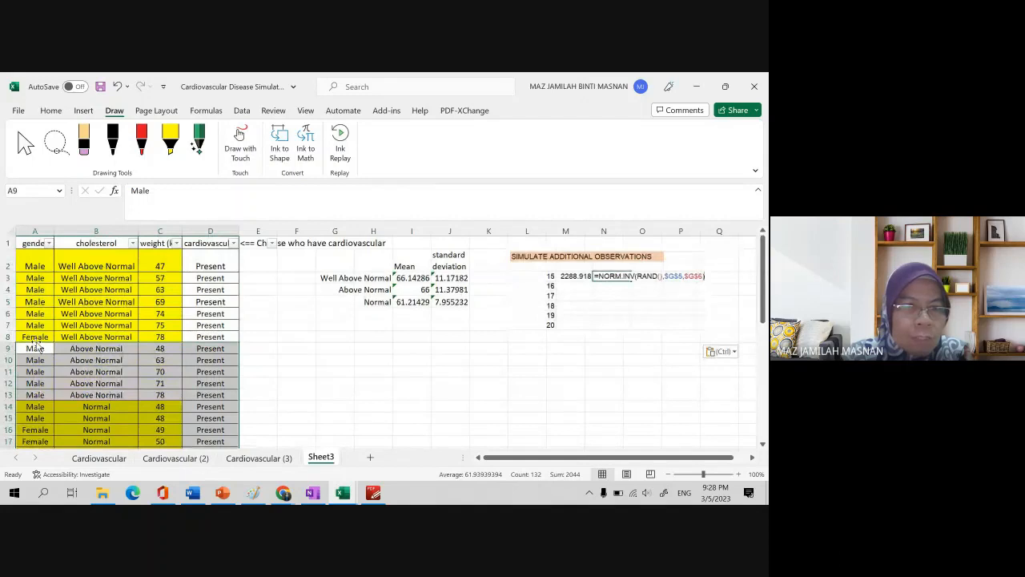
left_click_drag(36, 345, 36, 447)
scroll(62, 365, "down", 1)
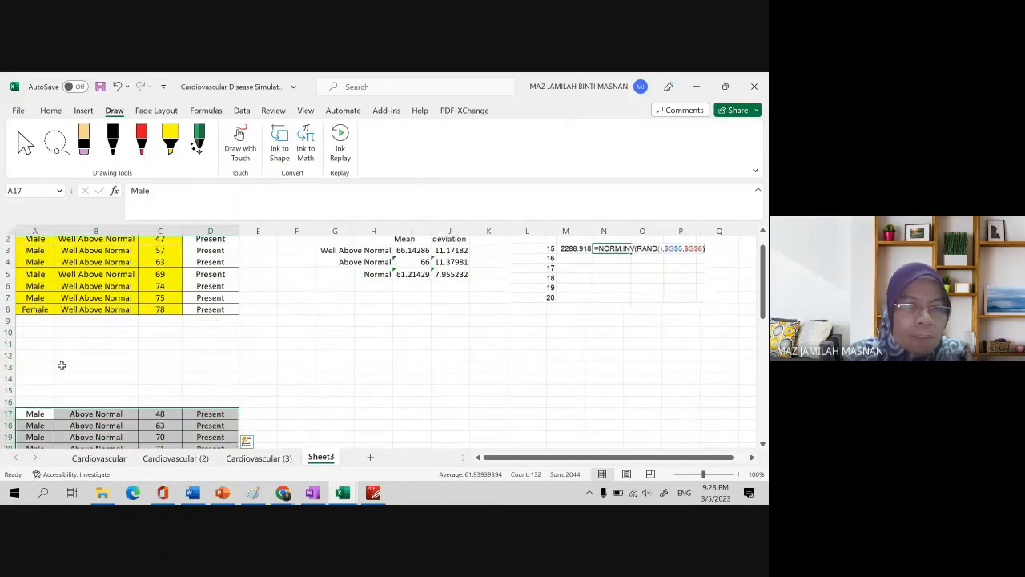
left_click(89, 317)
scroll(92, 321, "up", 1)
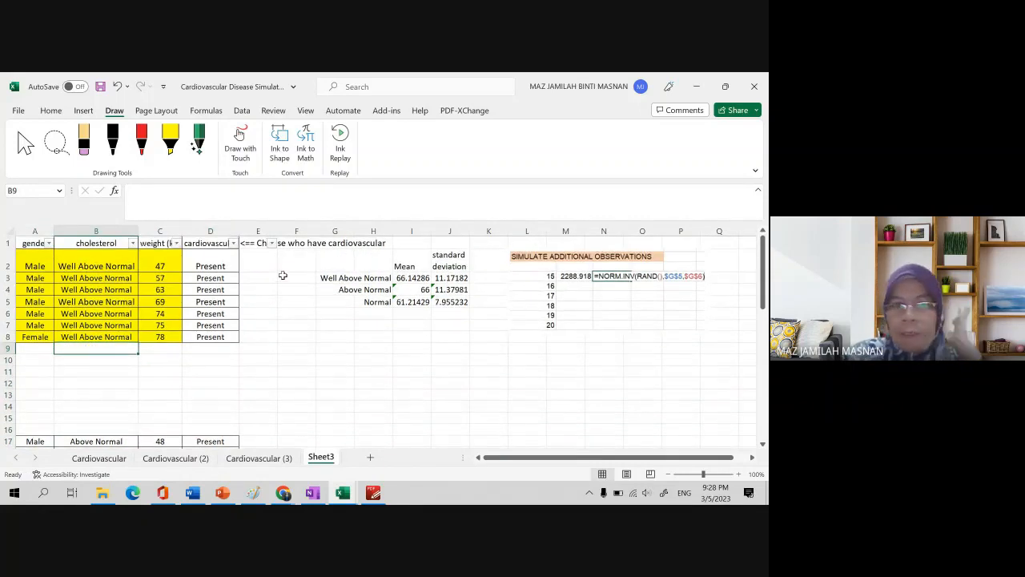
Start a NORM.INV formula in C9 with RAND() as its probability argument
left_click(171, 348)
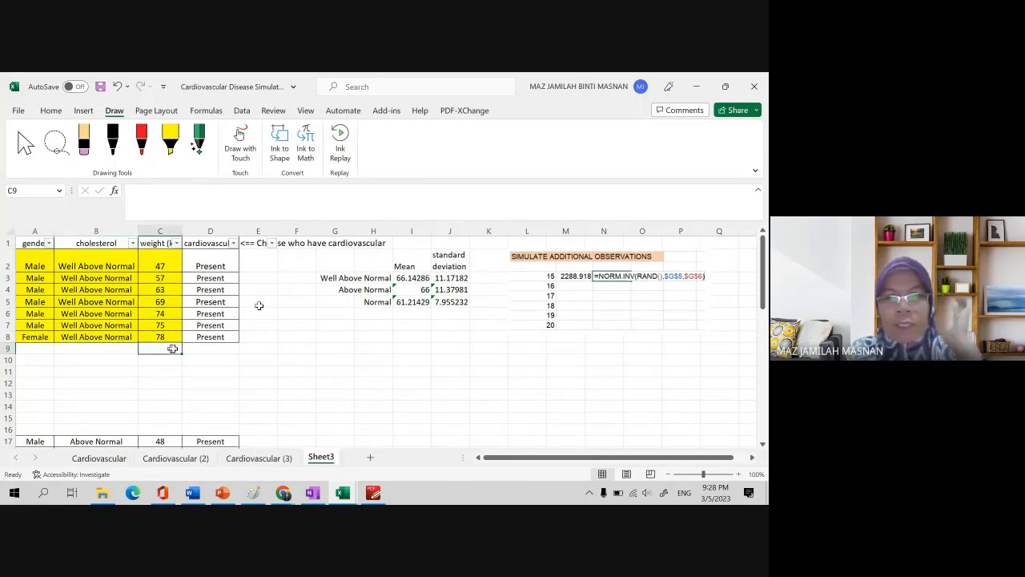
scroll(165, 348, "down", 1)
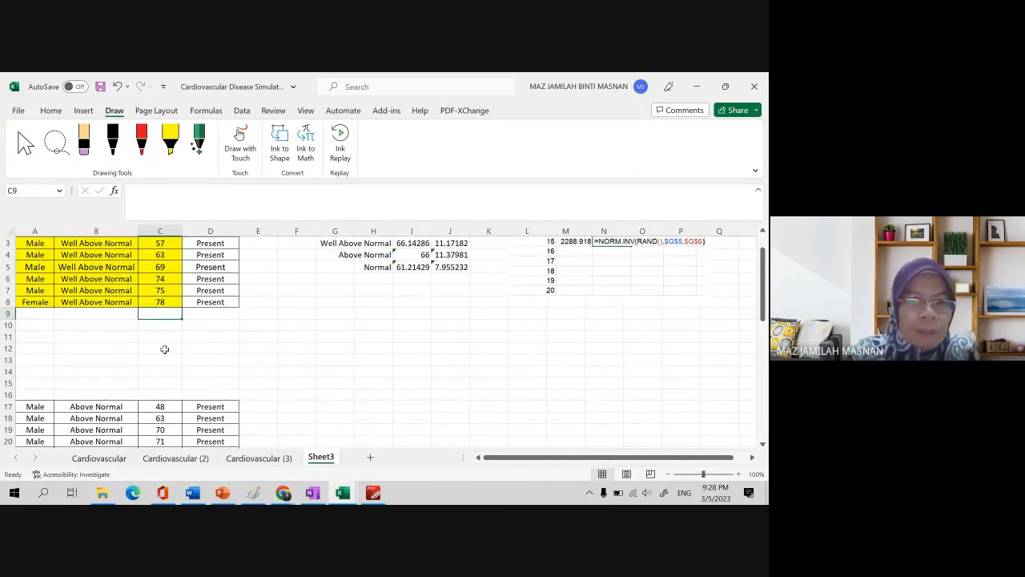
scroll(192, 335, "up", 1)
type("=")
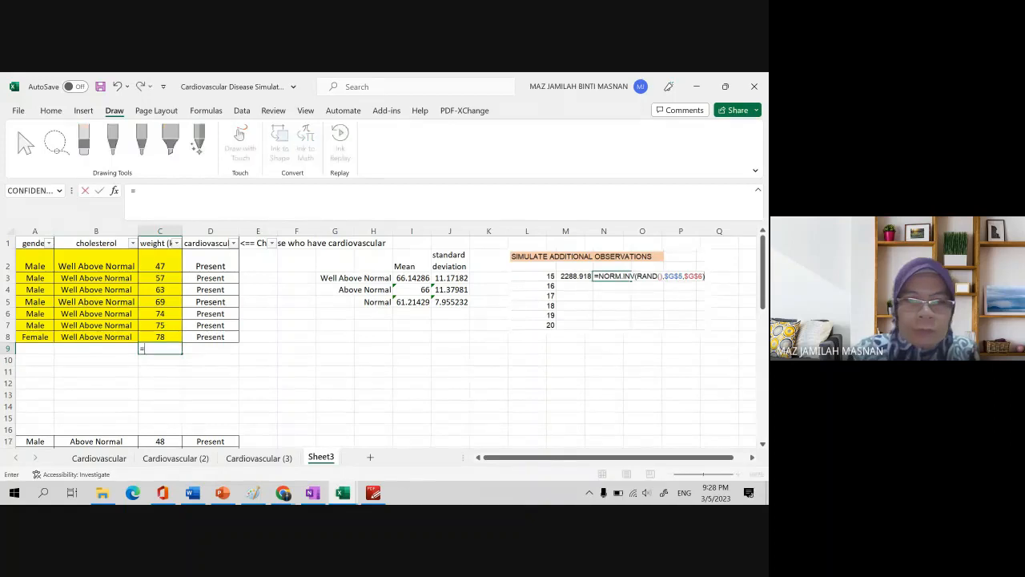
type("norm")
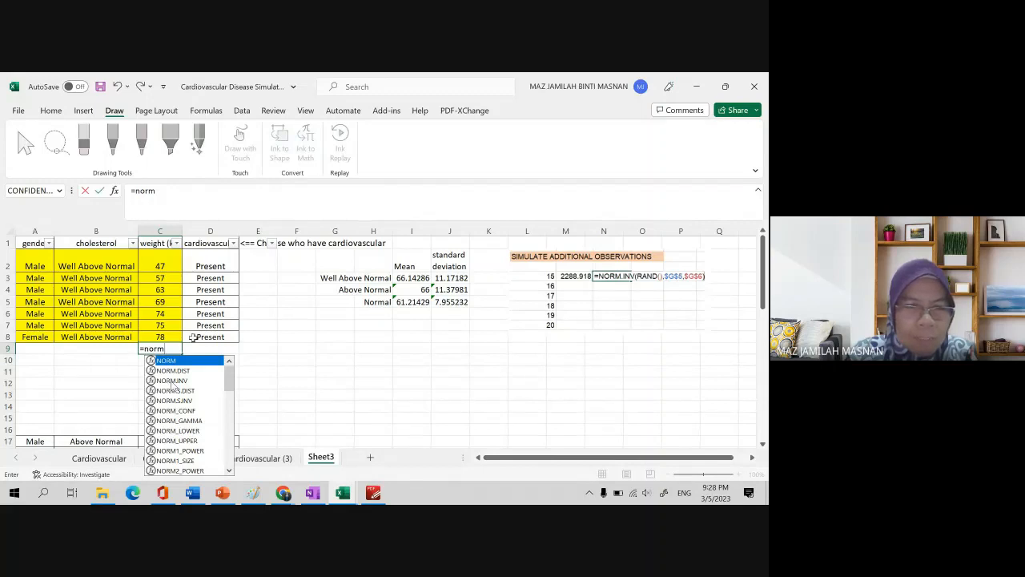
double_click(172, 381)
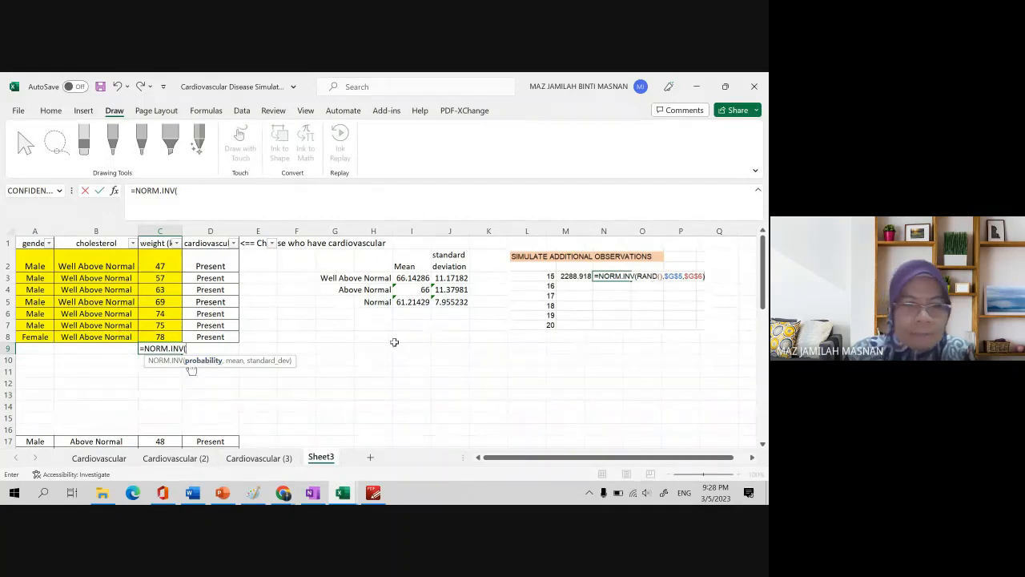
type("RA")
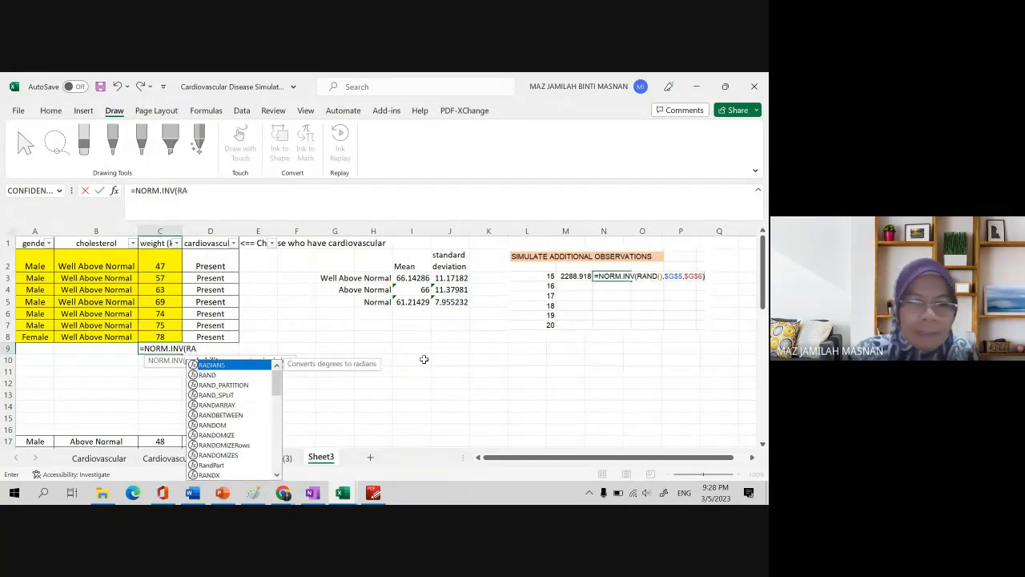
double_click(206, 375)
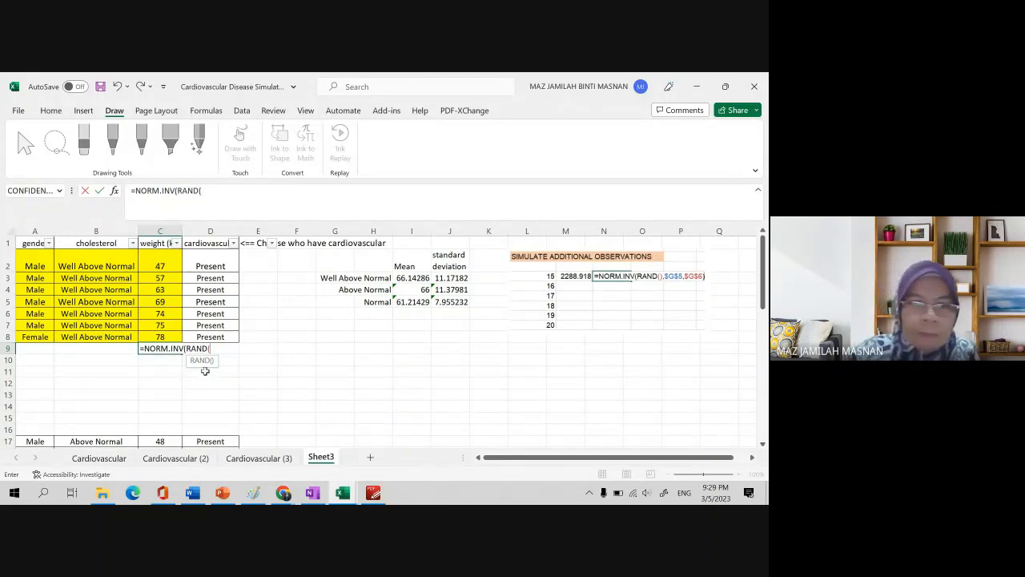
type(")")
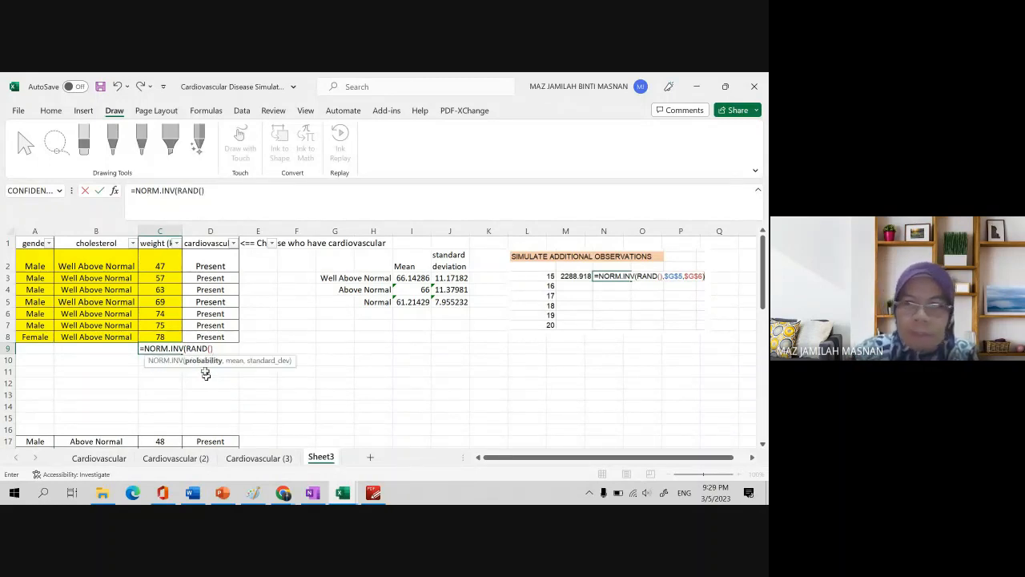
Complete the C9 formula with I3 as the mean and J3 as the standard deviation
type(",")
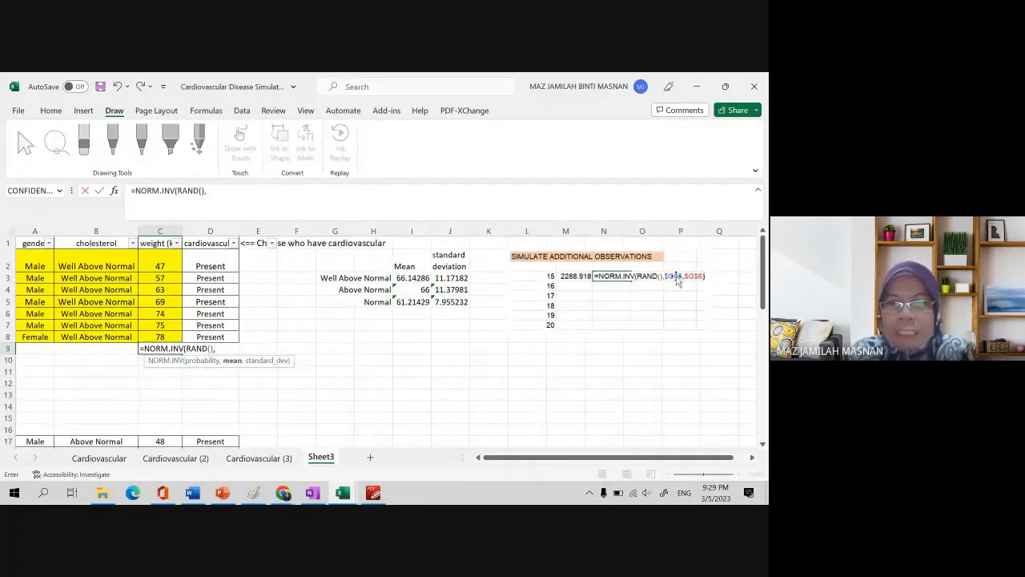
left_click(411, 278)
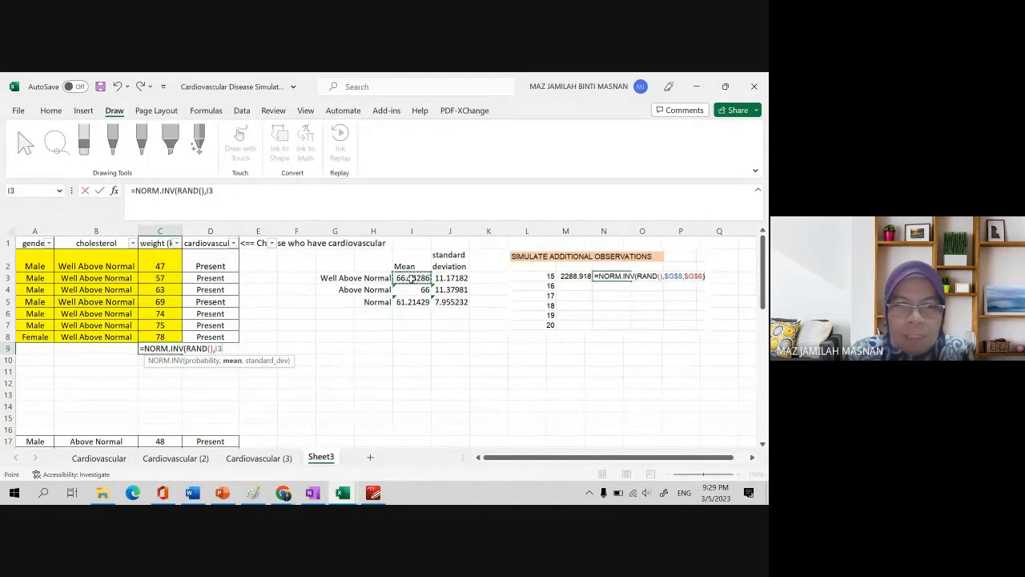
type(",")
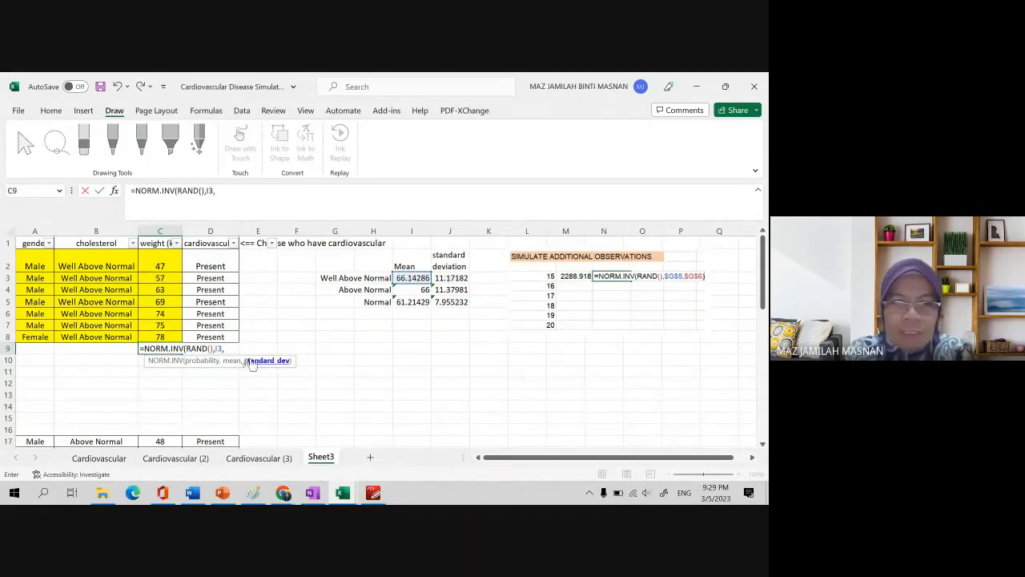
left_click(453, 278)
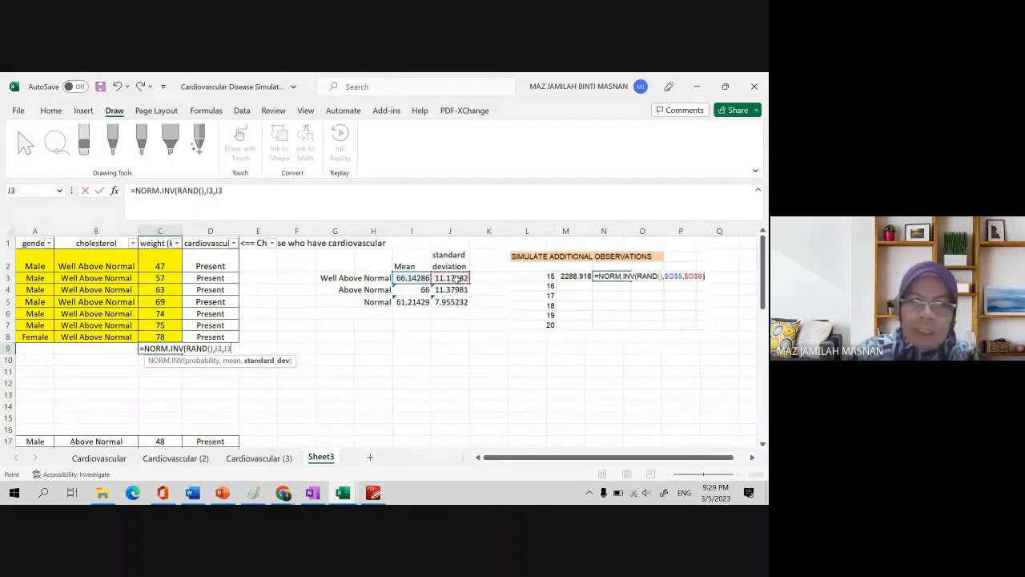
type(")")
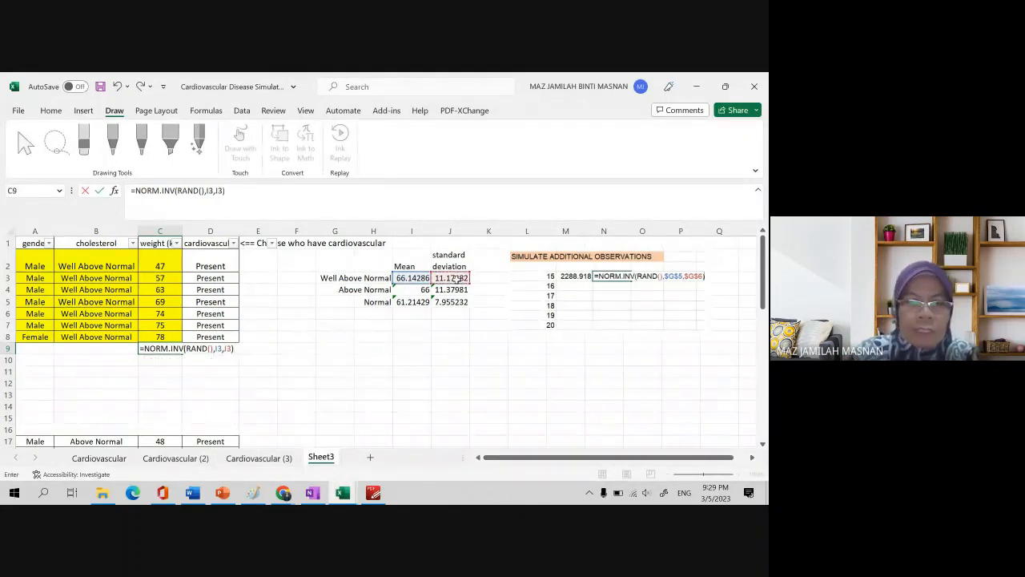
key("Return")
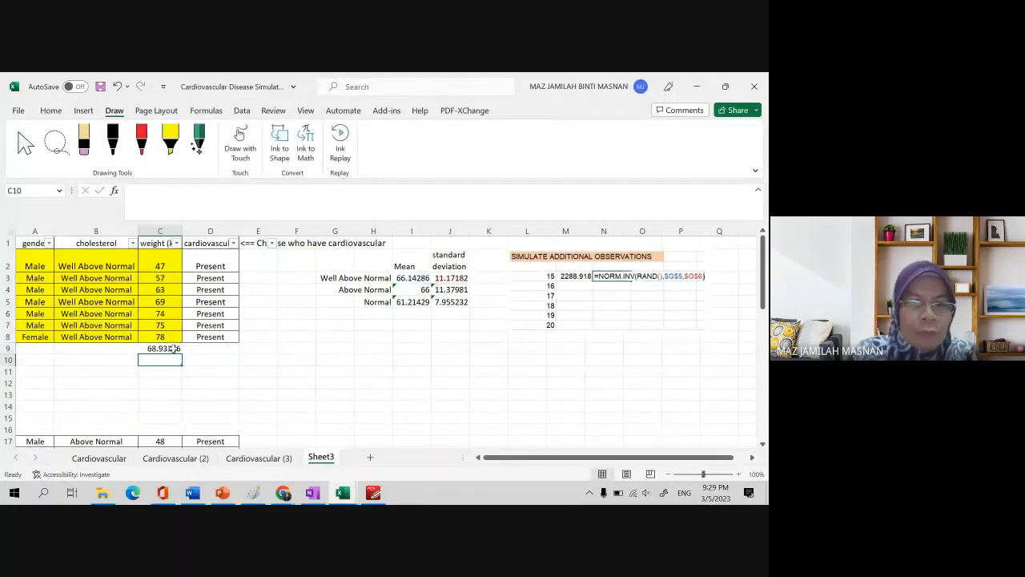
Fill the NORM.INV formula from C9 down to C16
scroll(160, 417, "down", 1)
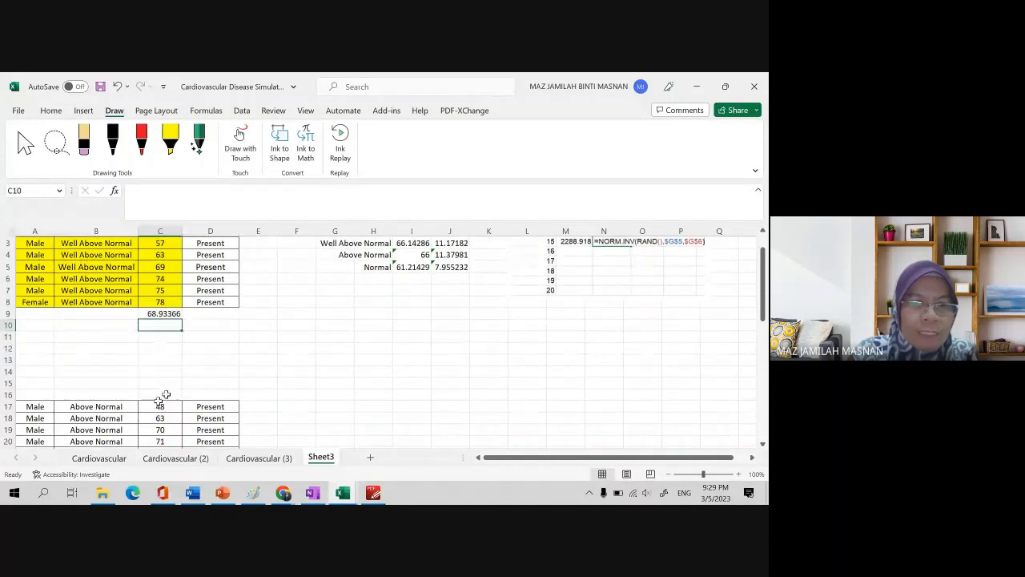
left_click(170, 313)
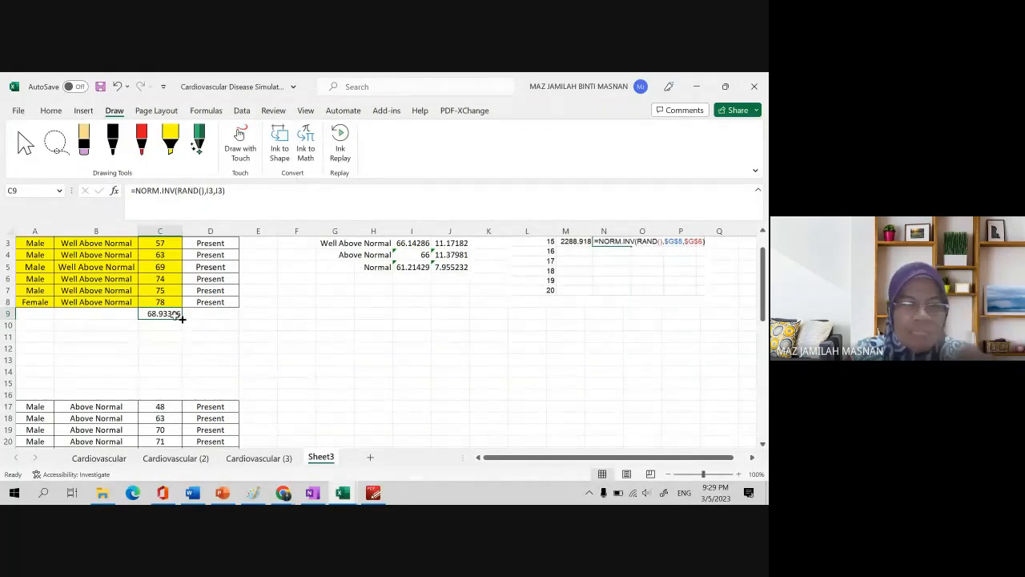
left_click_drag(182, 318, 182, 396)
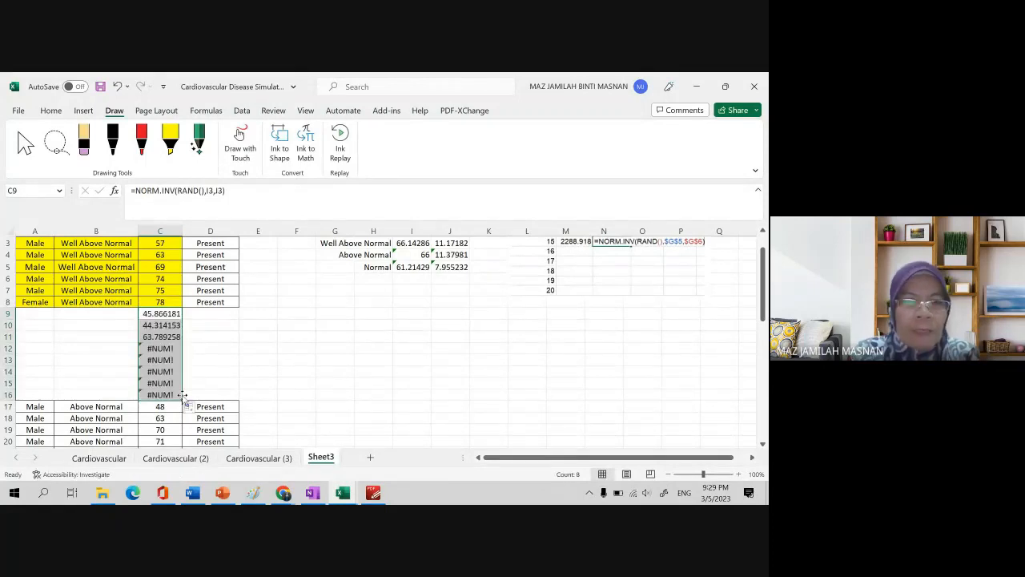
Inspect the cell references in C12's formula against the Well Above Normal mean and standard deviation in I3:J3
left_click(166, 348)
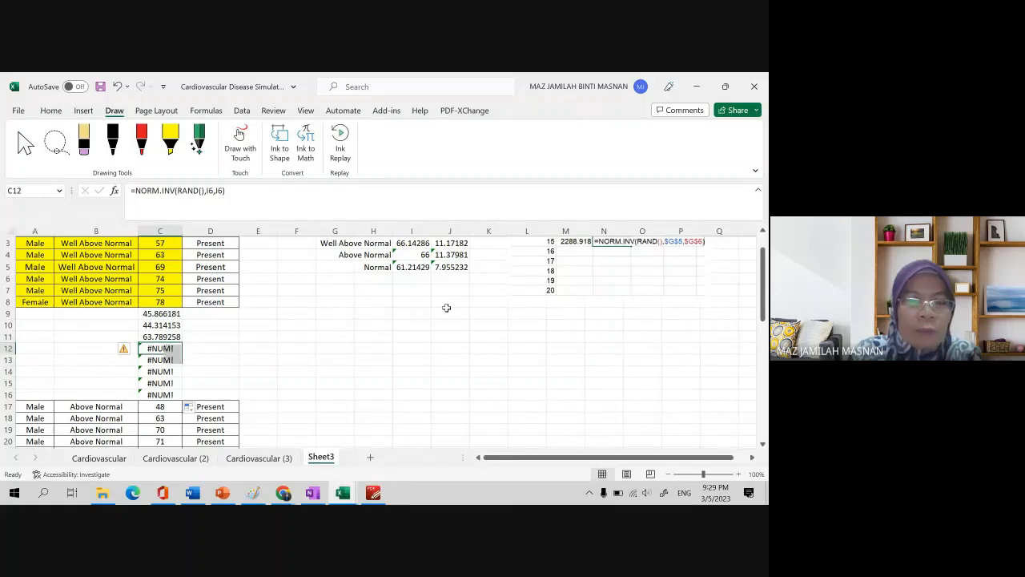
scroll(427, 269, "up", 1)
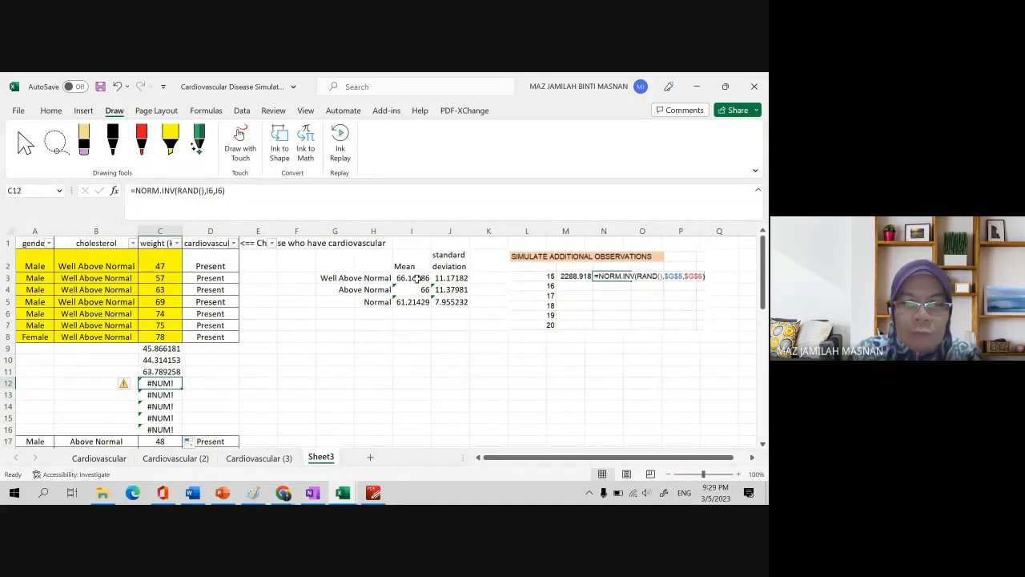
left_click_drag(417, 277, 451, 277)
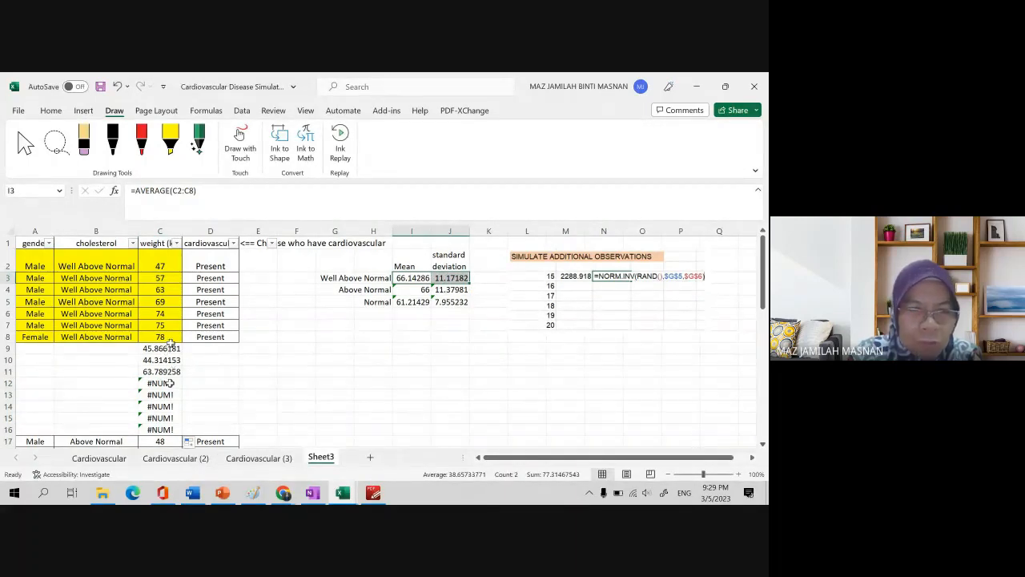
left_click(169, 383)
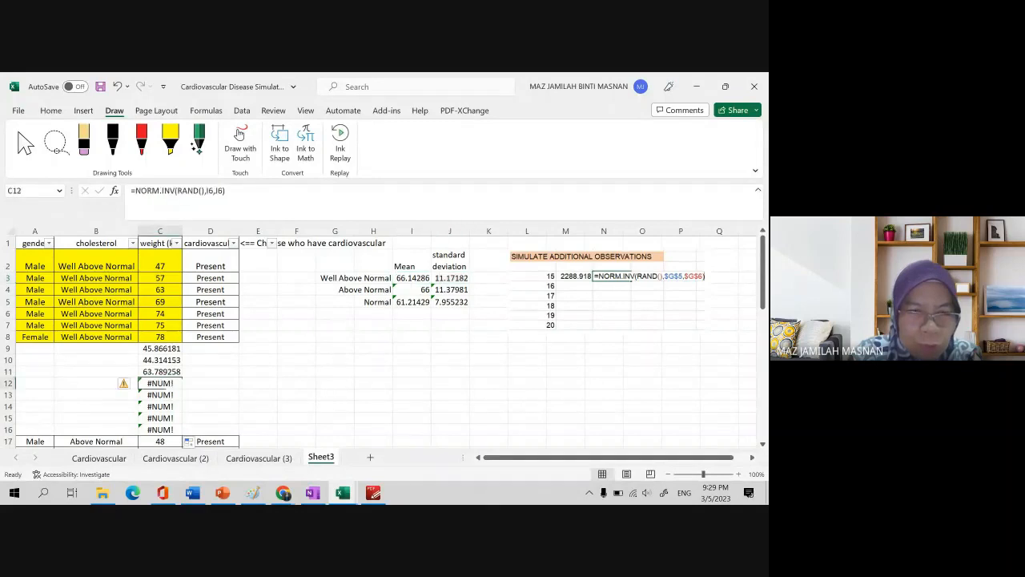
left_click(230, 194)
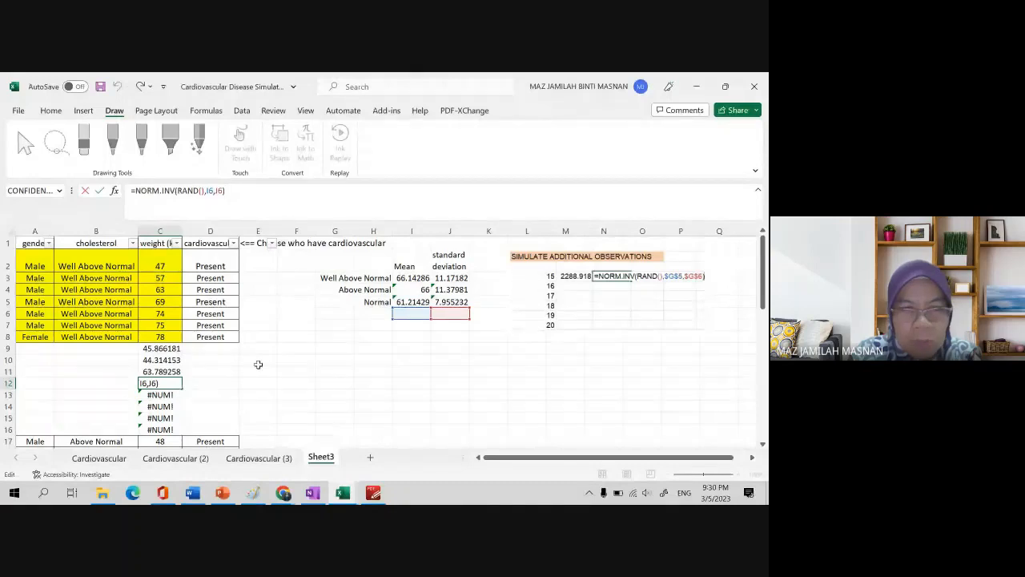
left_click(296, 356)
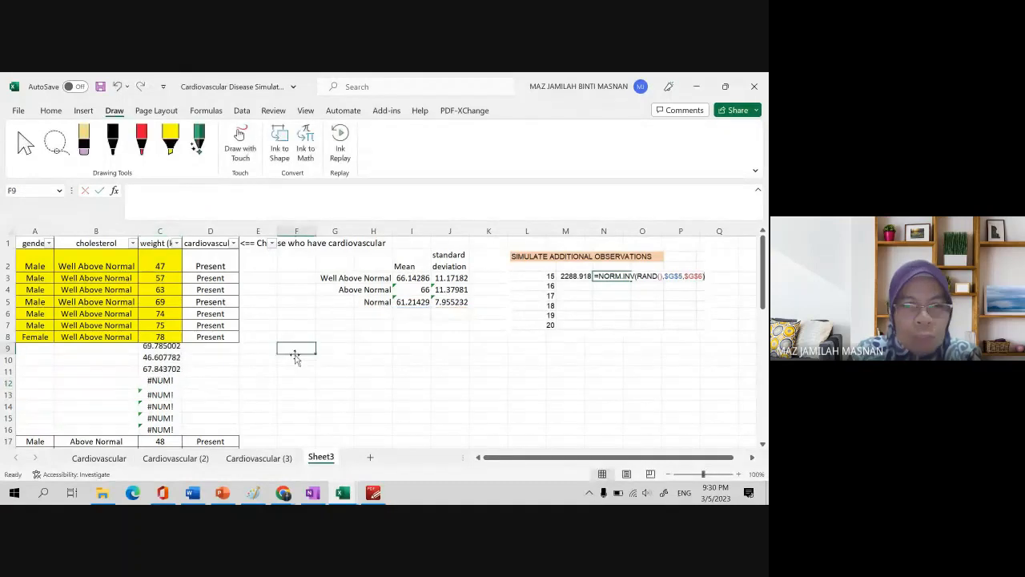
Make the mean and standard deviation references in C9's formula absolute, giving =NORM.INV(RAND(),$I$3,$J$3)
left_click(172, 350)
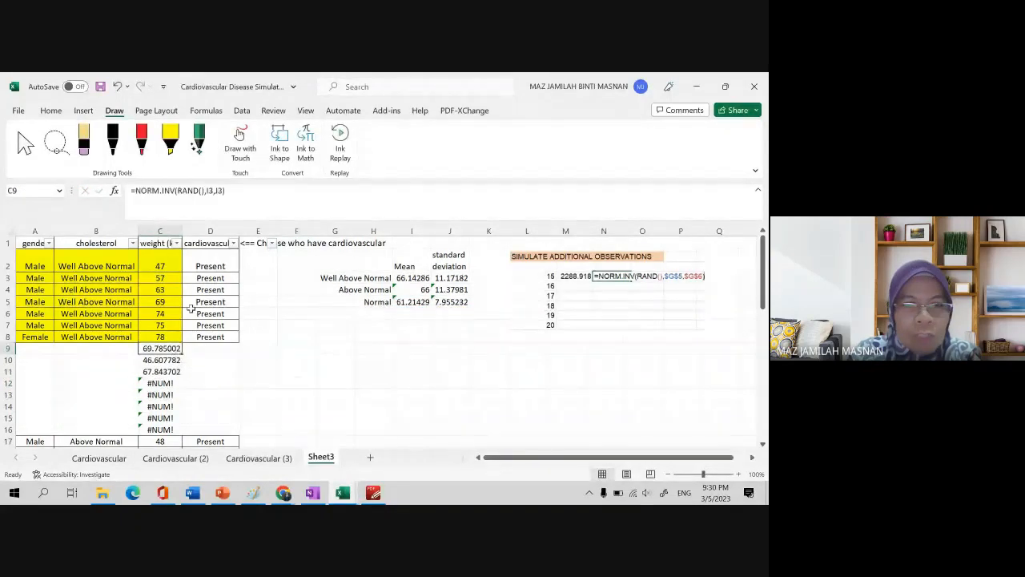
left_click(207, 189)
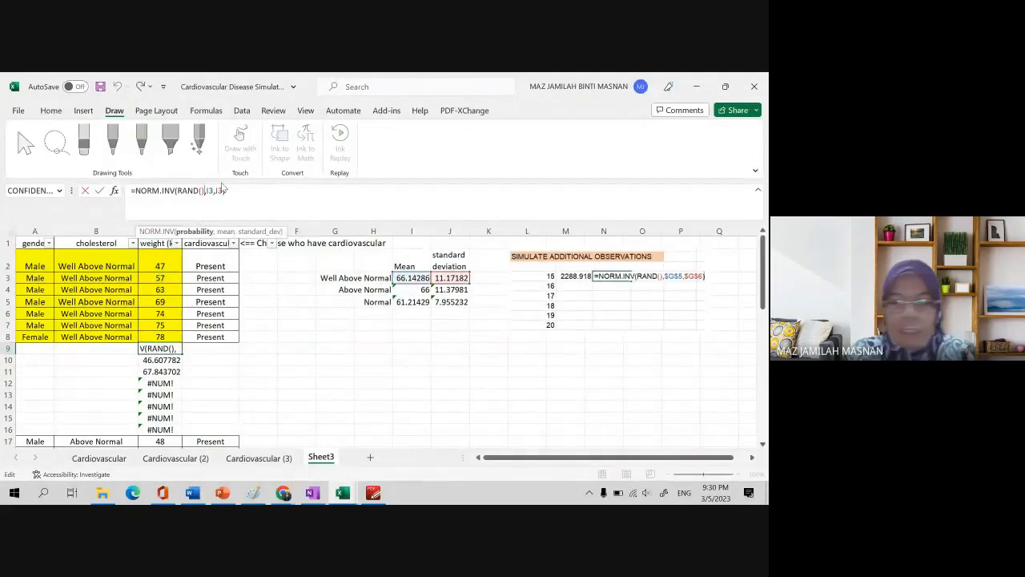
key("Right")
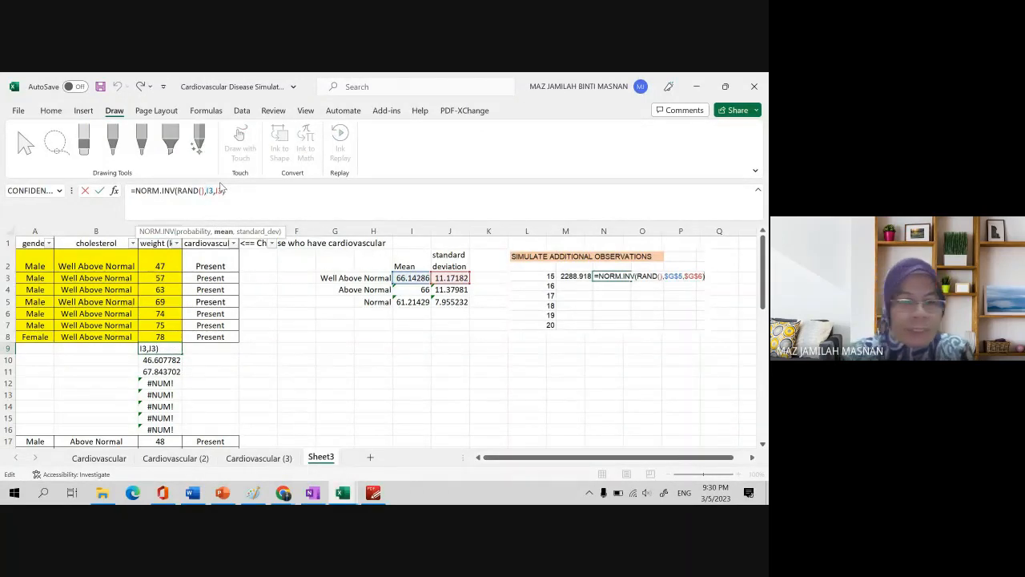
type("$")
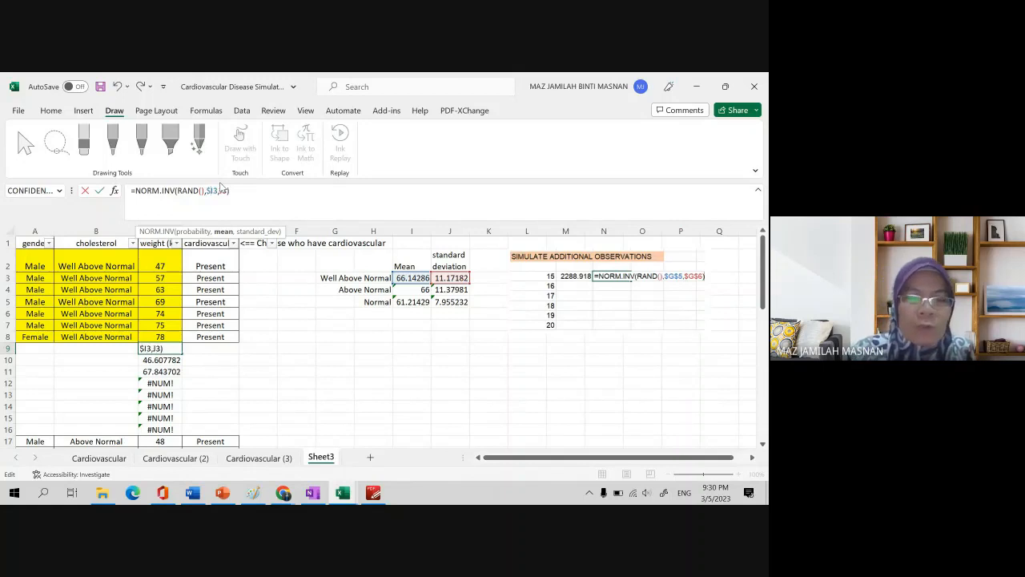
key("Right")
type("$")
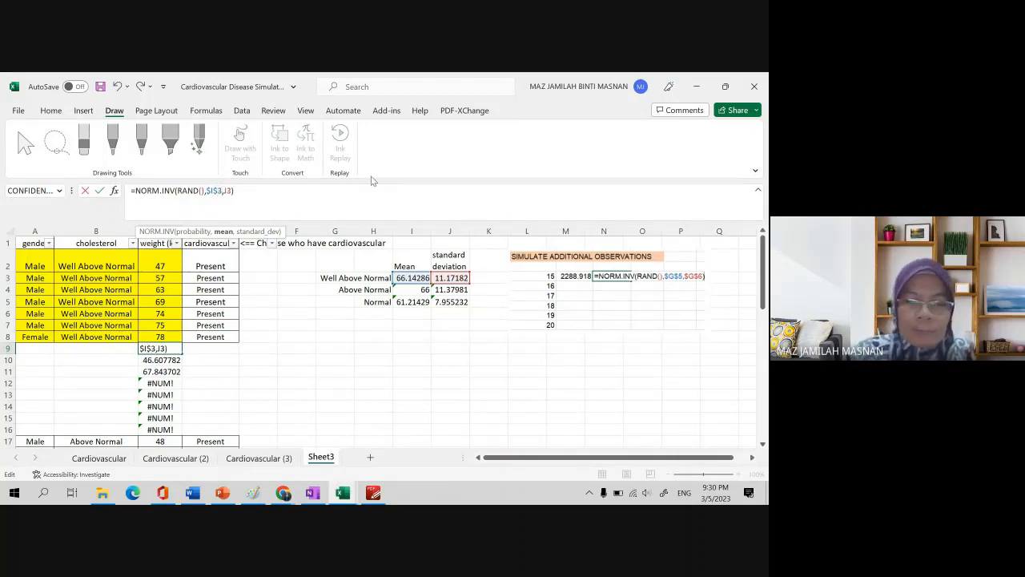
key("Right")
key("Right")
type("$I")
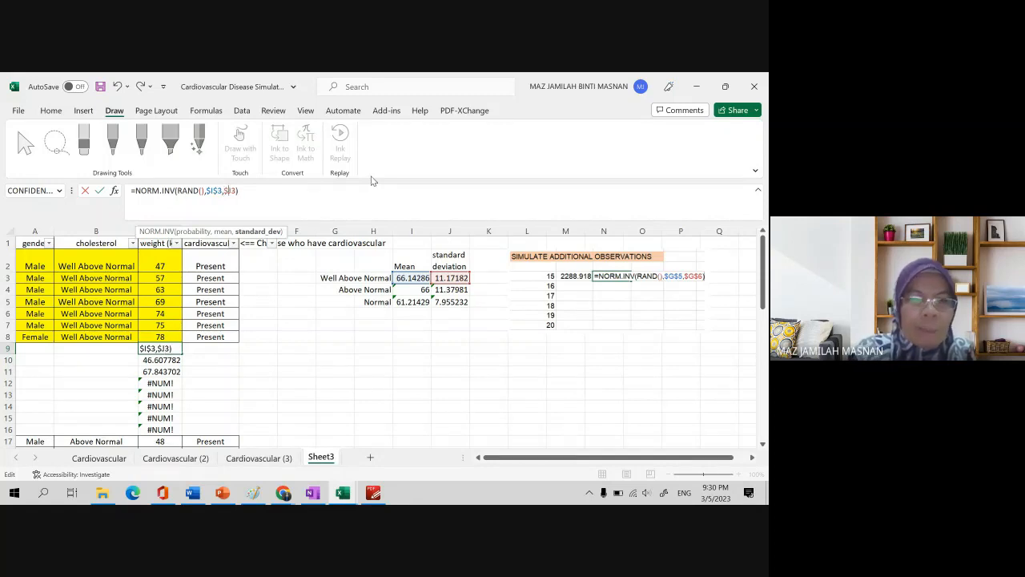
type("$")
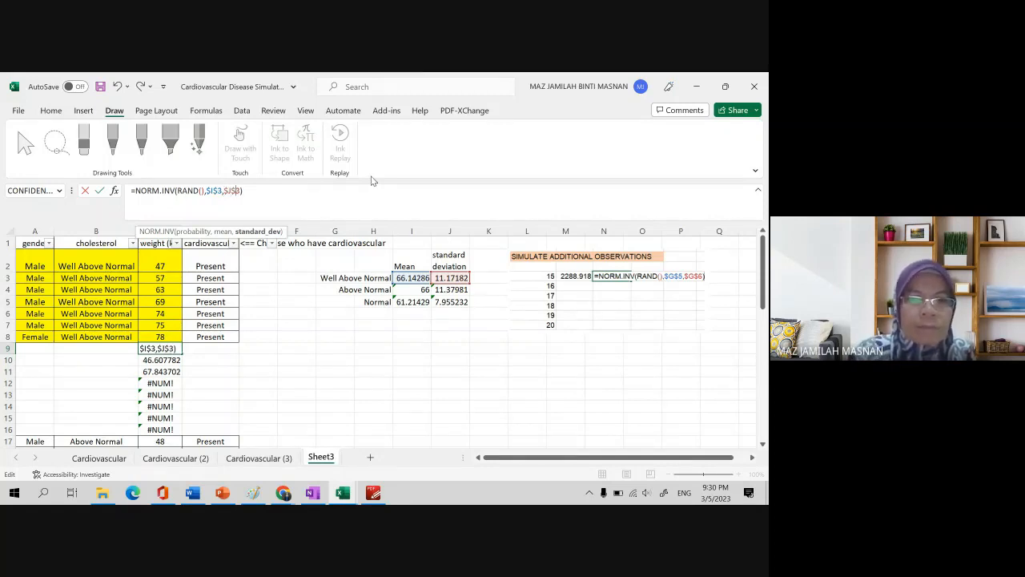
key("Return")
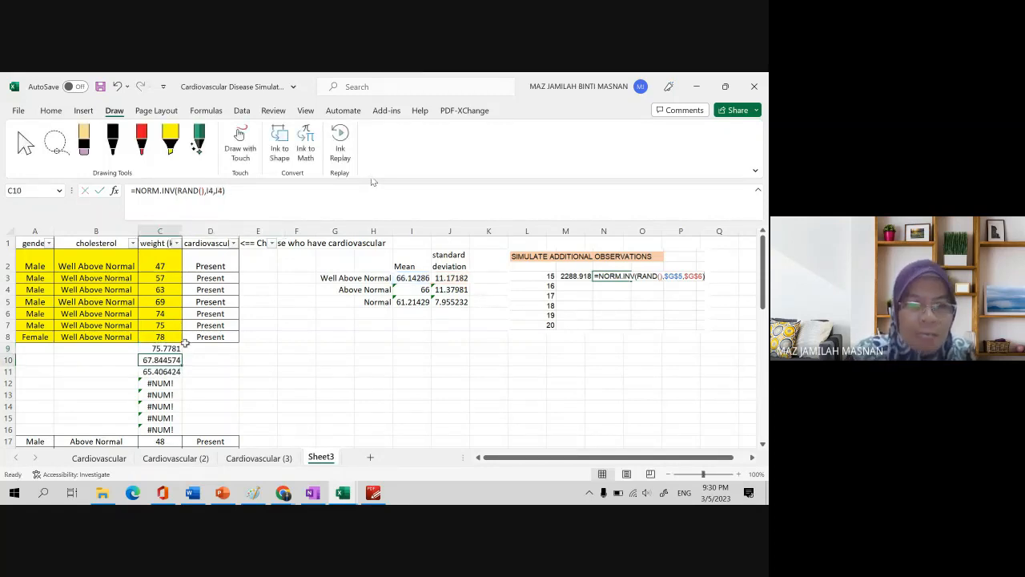
Fill the corrected absolute-reference formula from C9 down through C16
left_click(172, 347)
scroll(180, 352, "down", 2)
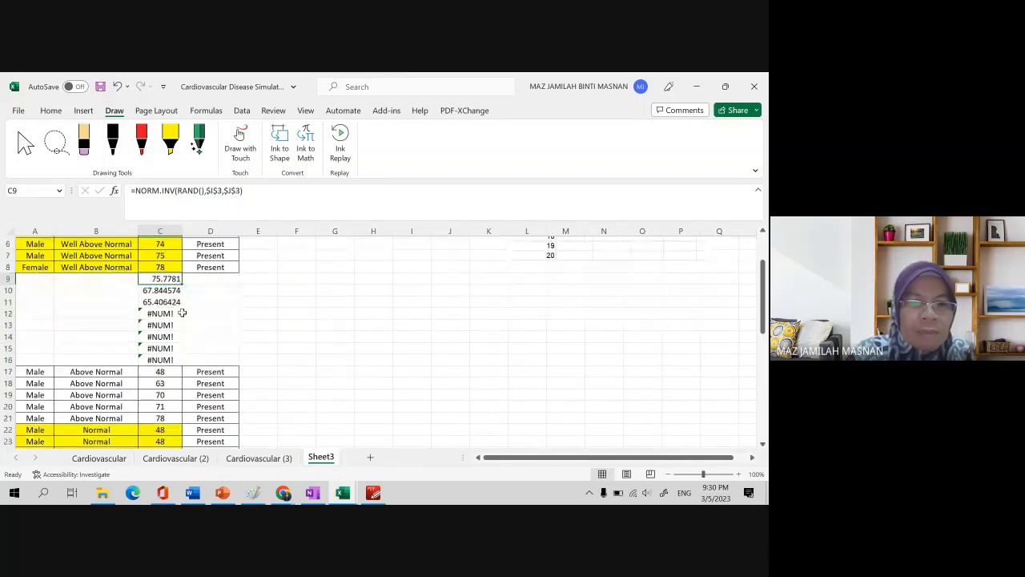
left_click_drag(182, 284, 181, 364)
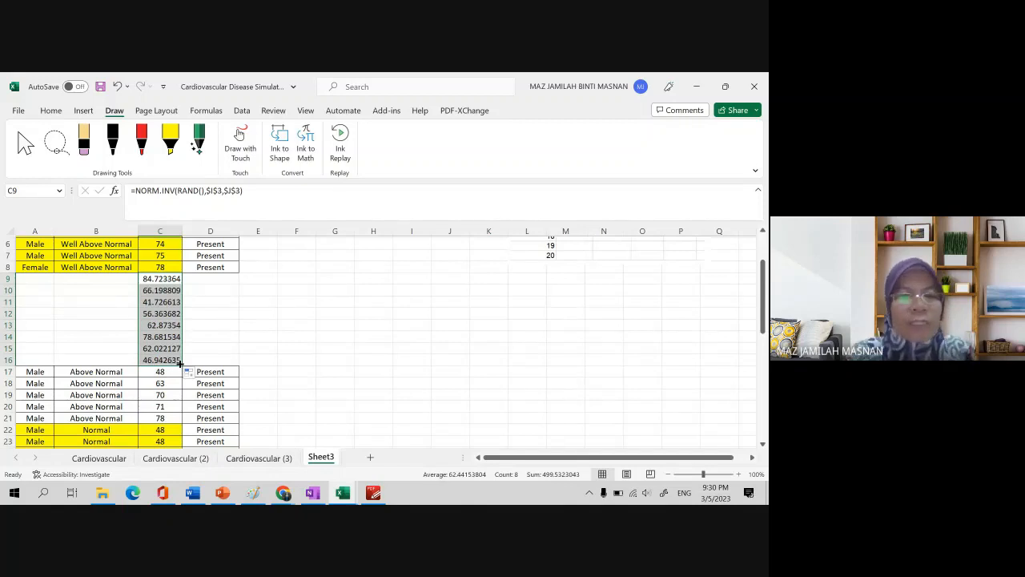
Copy the Well Above Normal cholesterol labels from B2:B8 into the simulated rows B9:B16
scroll(188, 345, "up", 2)
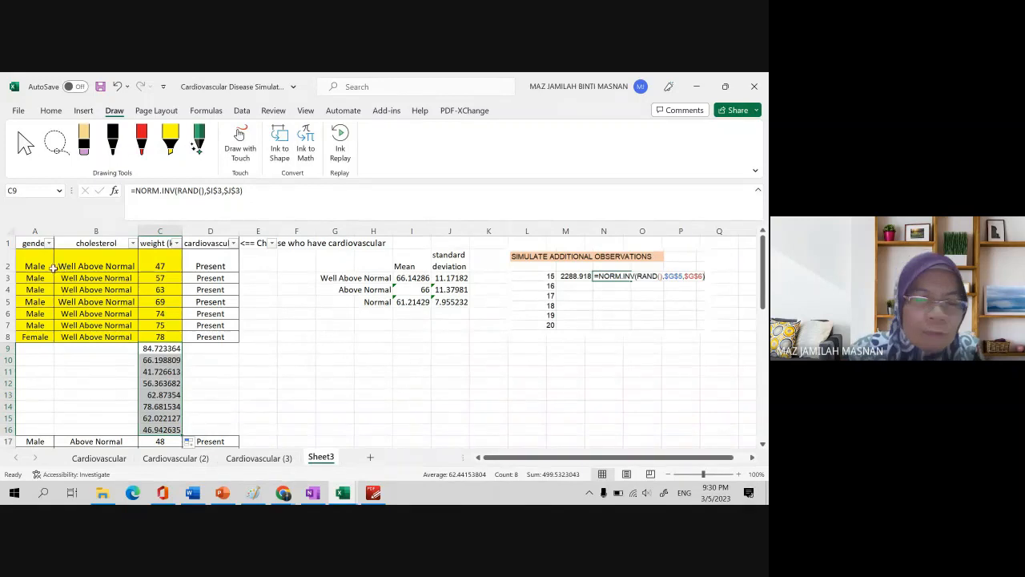
left_click_drag(69, 267, 68, 337)
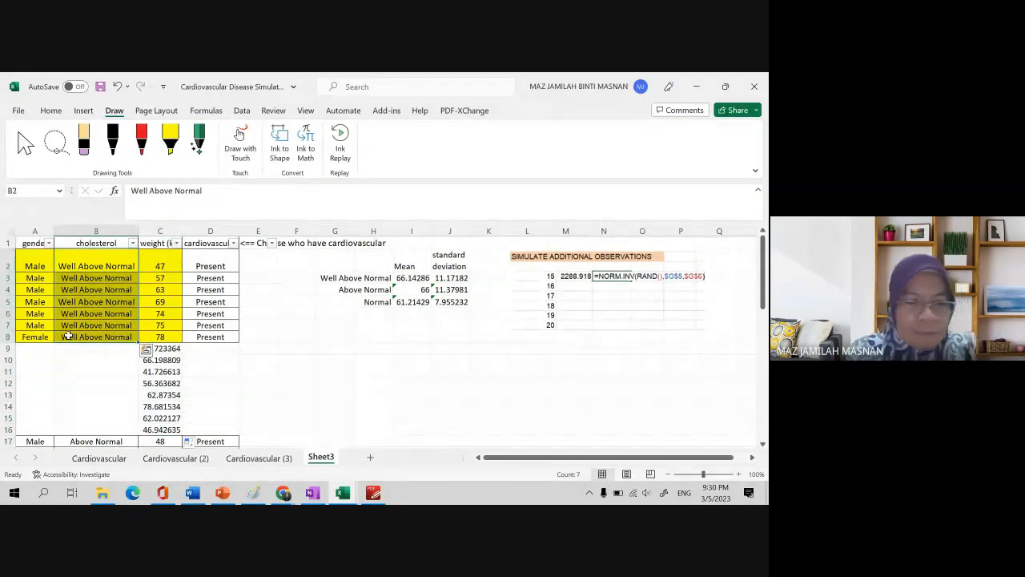
key("ctrl+c")
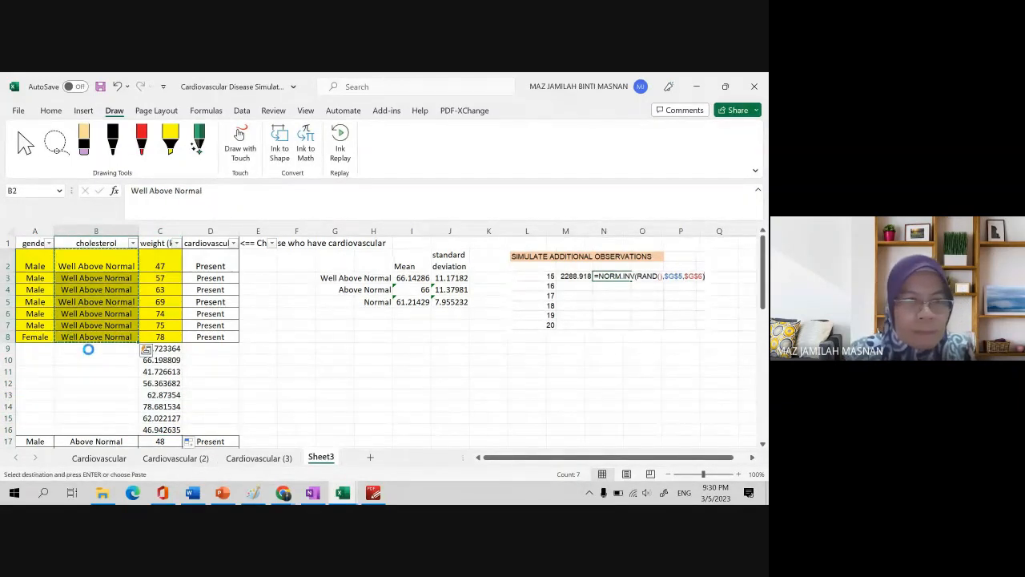
left_click(88, 350)
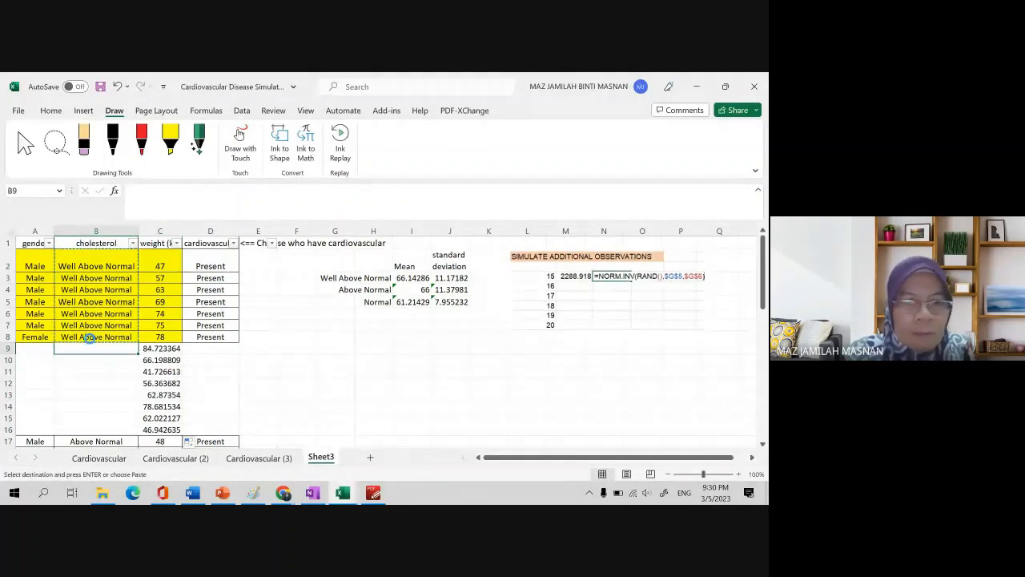
key("ctrl+v")
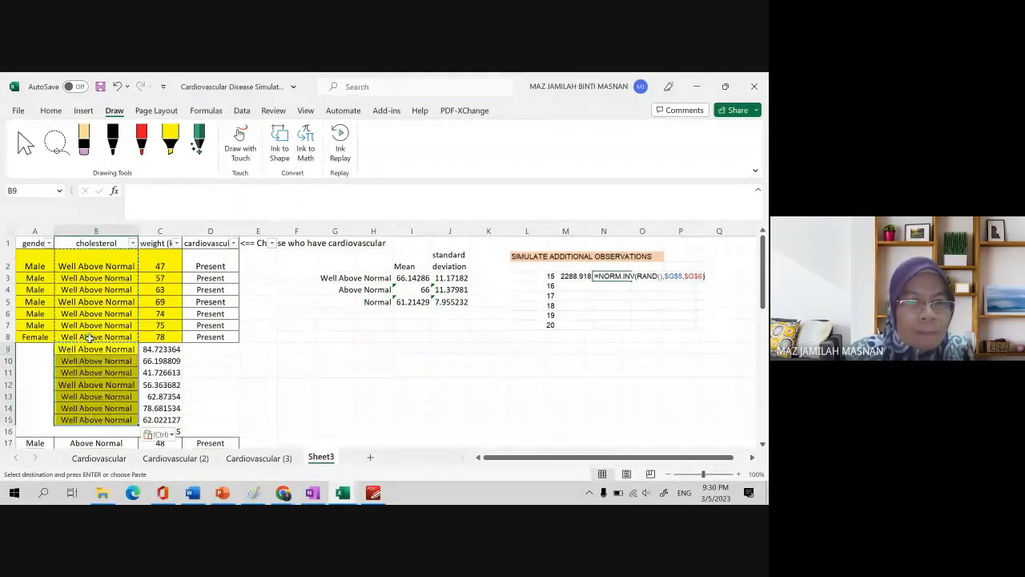
left_click(87, 431)
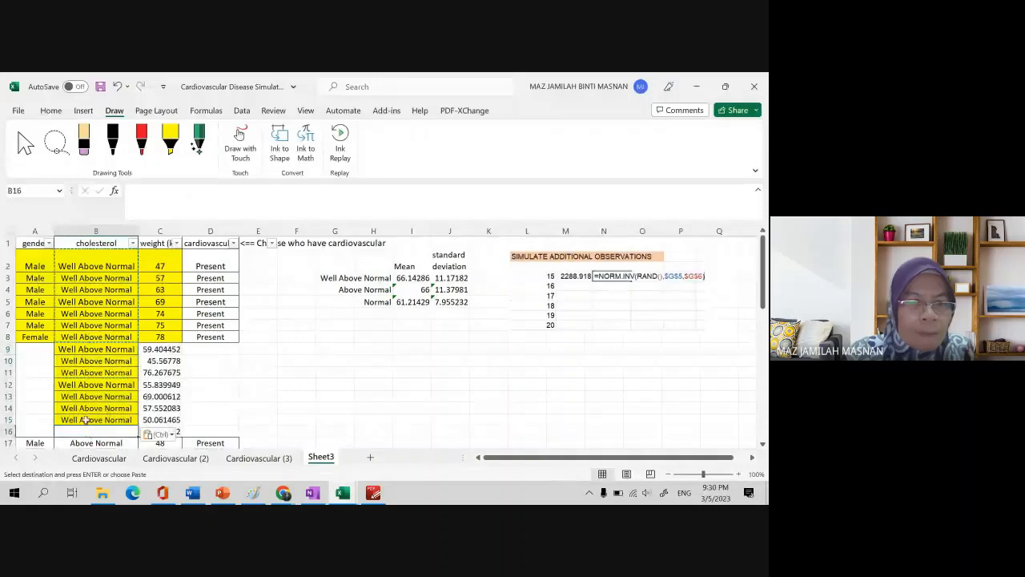
left_click(86, 421)
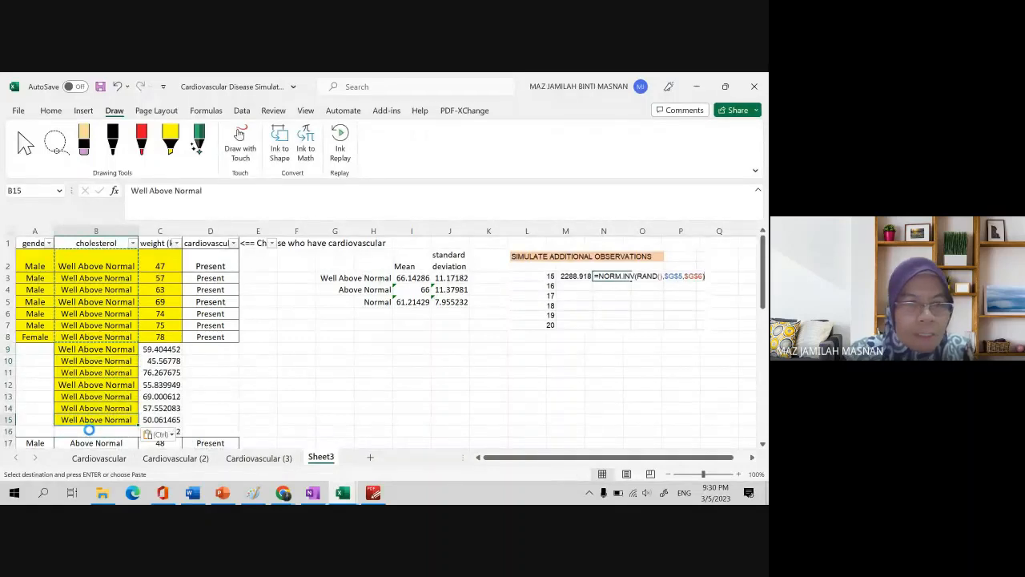
left_click(88, 430)
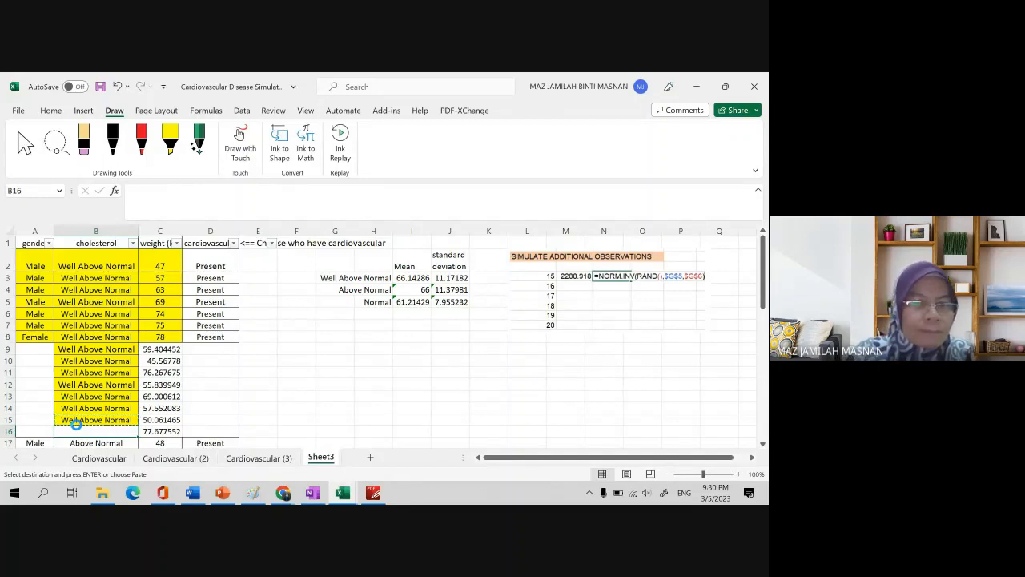
key("ctrl+v")
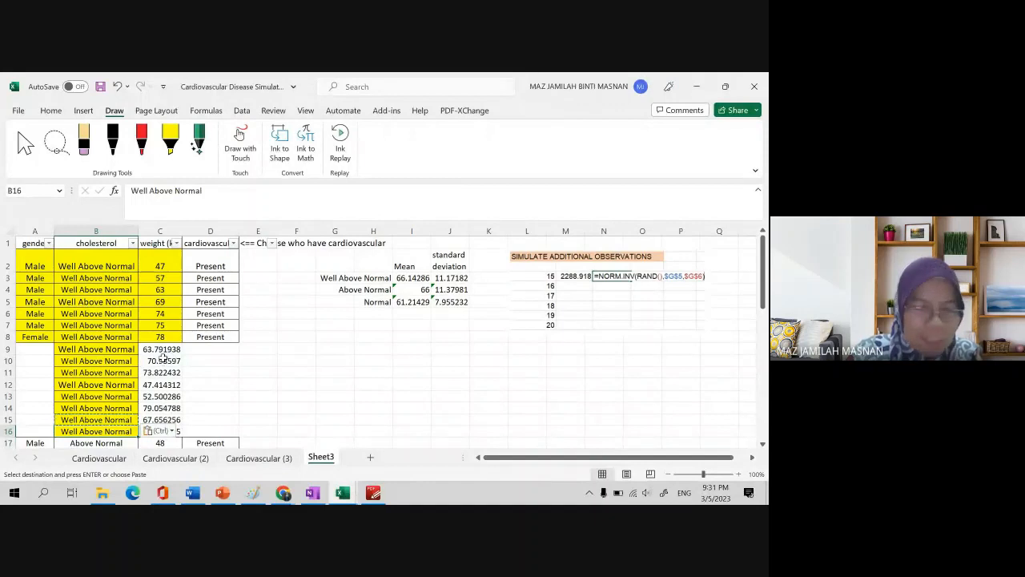
Copy the Female gender entry from A8 into A10
left_click(37, 337)
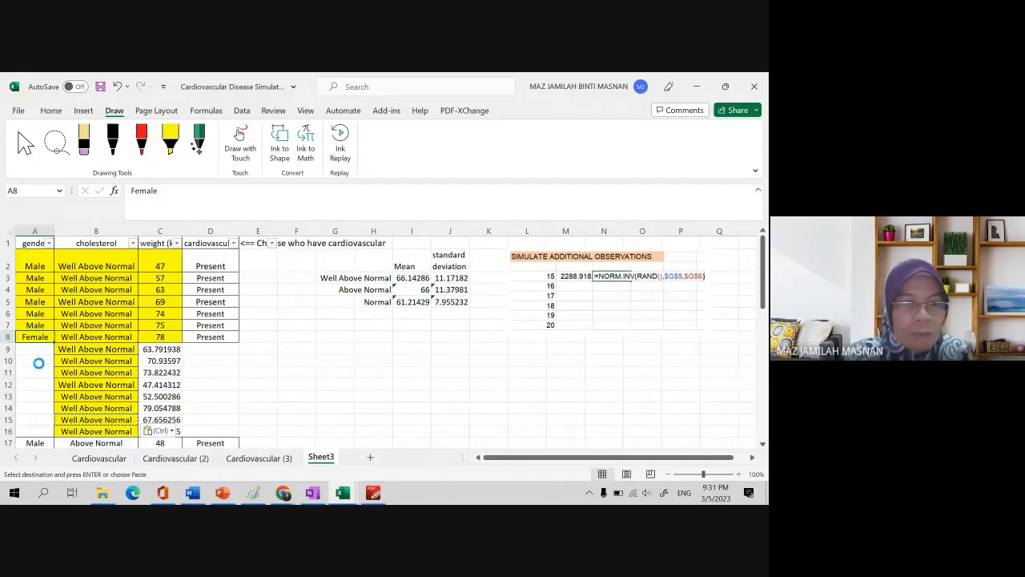
key("ctrl+c")
left_click(39, 362)
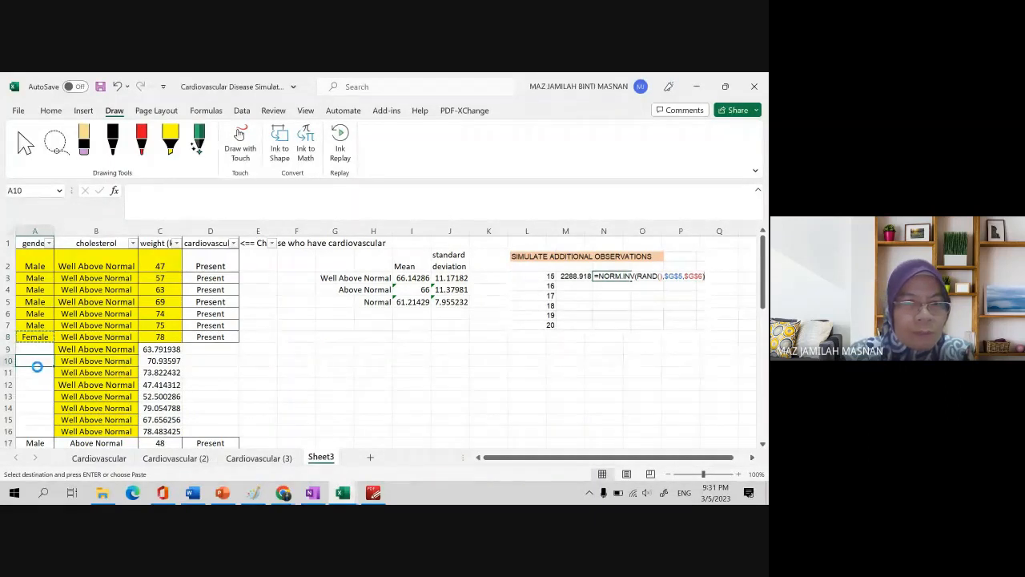
key("ctrl+v")
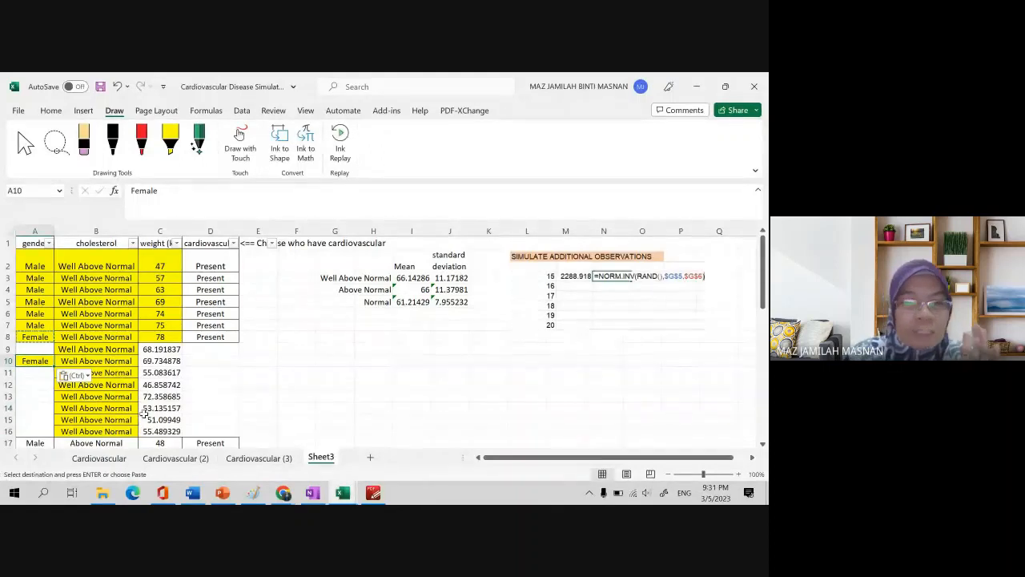
Copy the simulated weights in C9:C16 and paste them as values only into D9:D16
left_click_drag(164, 350, 156, 432)
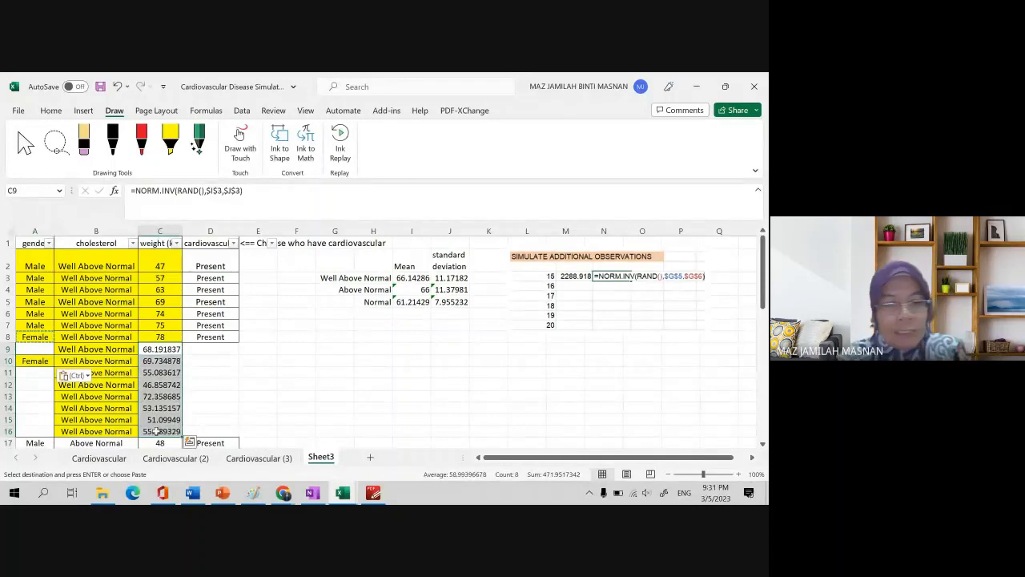
left_click(210, 347)
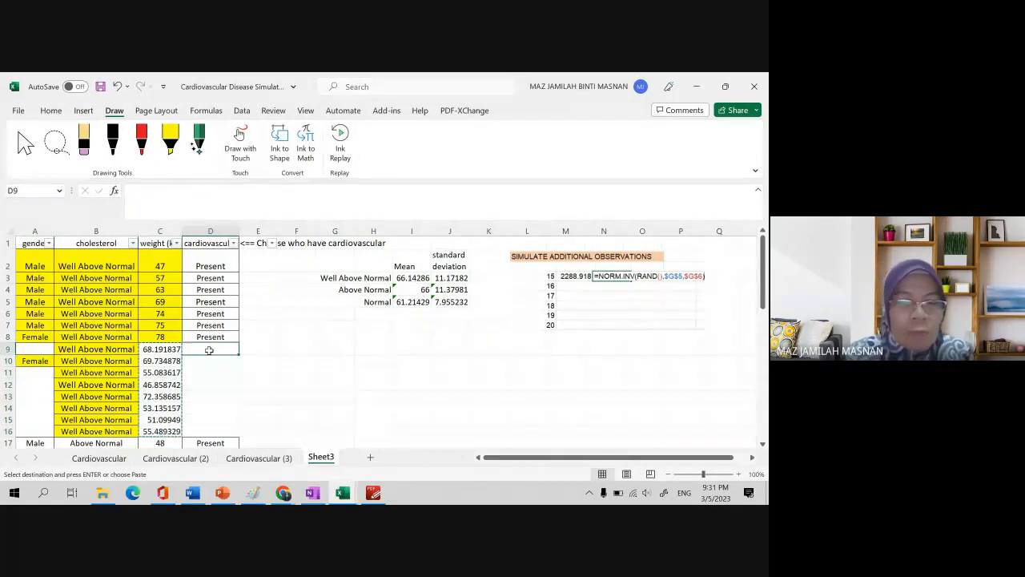
right_click(210, 353)
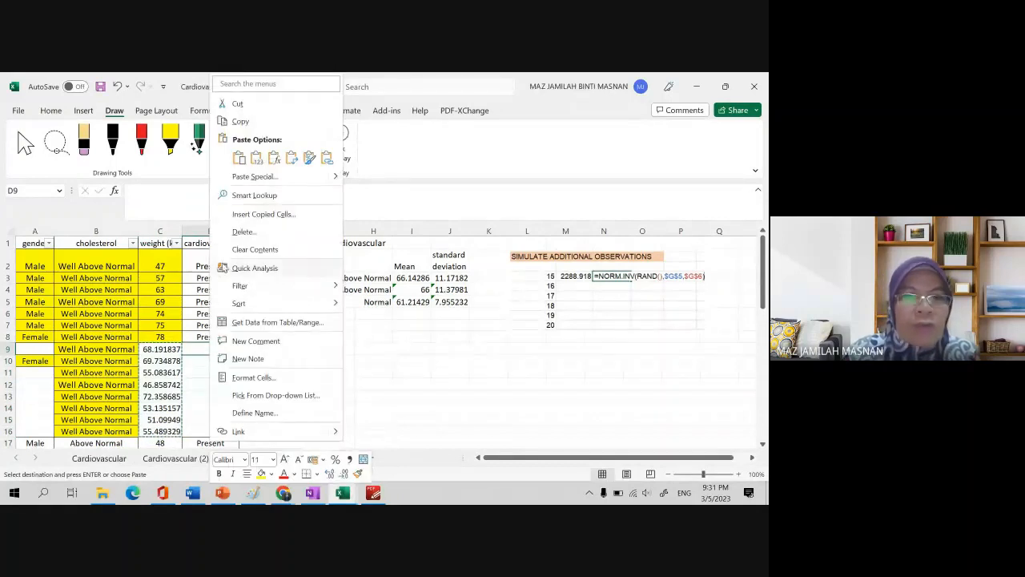
left_click(256, 158)
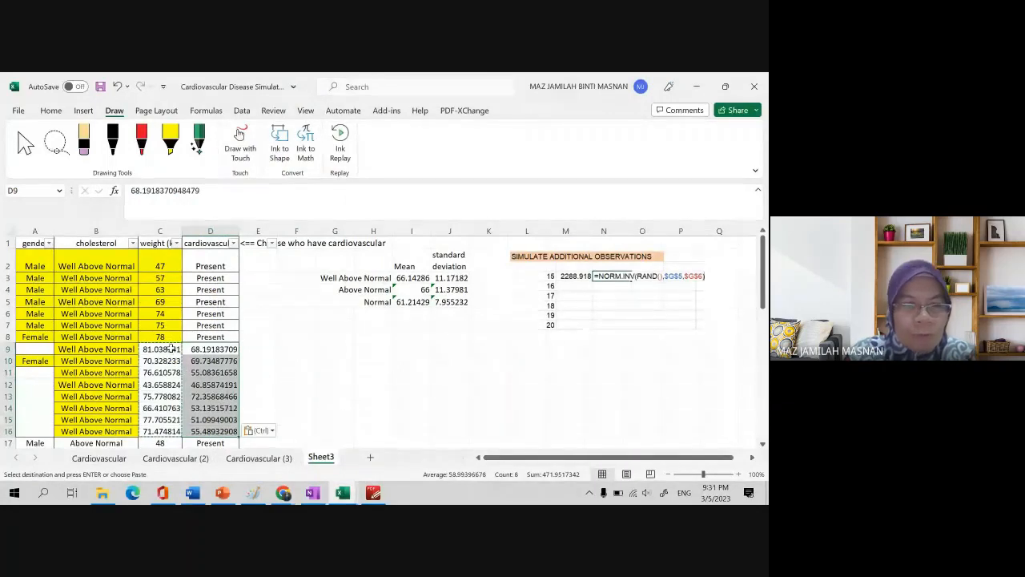
Move the NORM.INV formulas from C9:C16 to E9:E16 and the pasted static weights from D9:D16 into C9:C16
left_click_drag(160, 349, 165, 431)
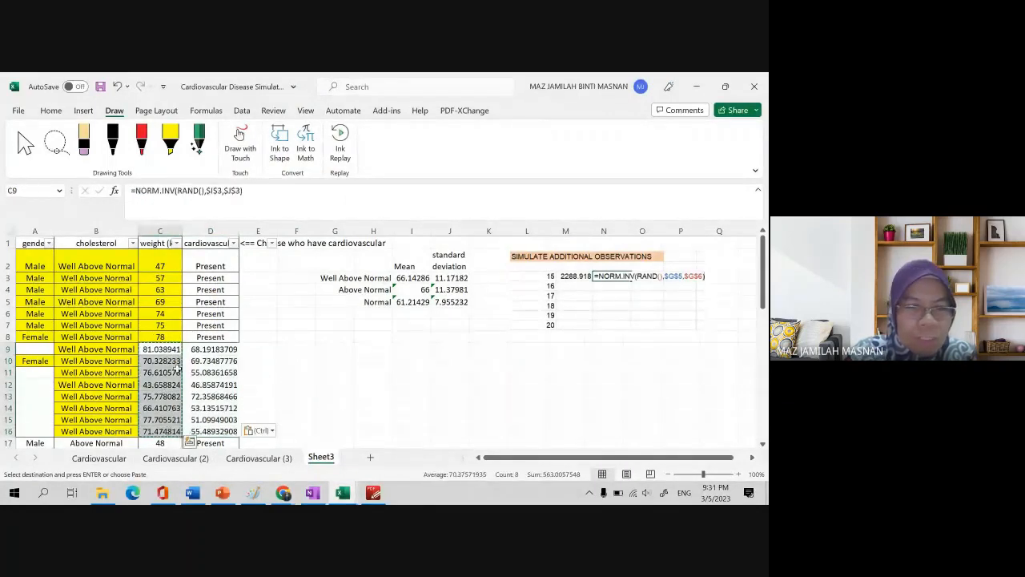
left_click_drag(181, 351, 218, 431)
left_click_drag(183, 370, 164, 375)
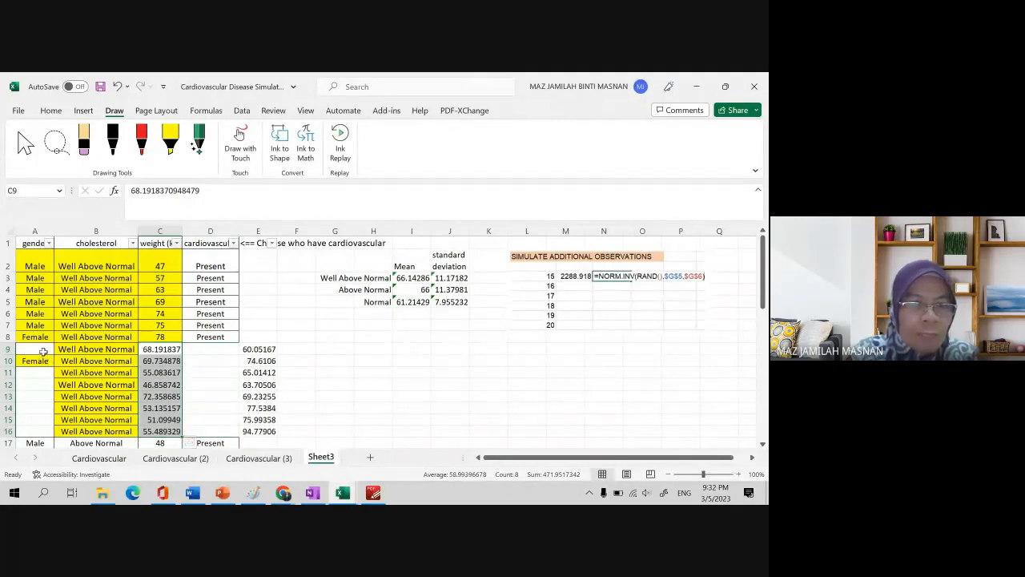
Copy the Male gender entry from A7 into A9 and A13:A16
left_click(42, 350)
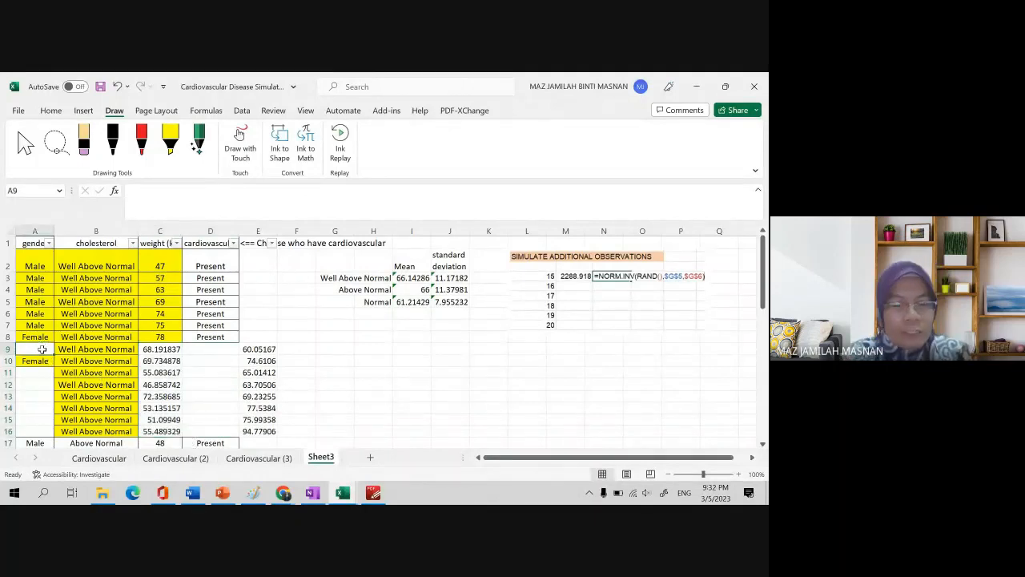
left_click(44, 326)
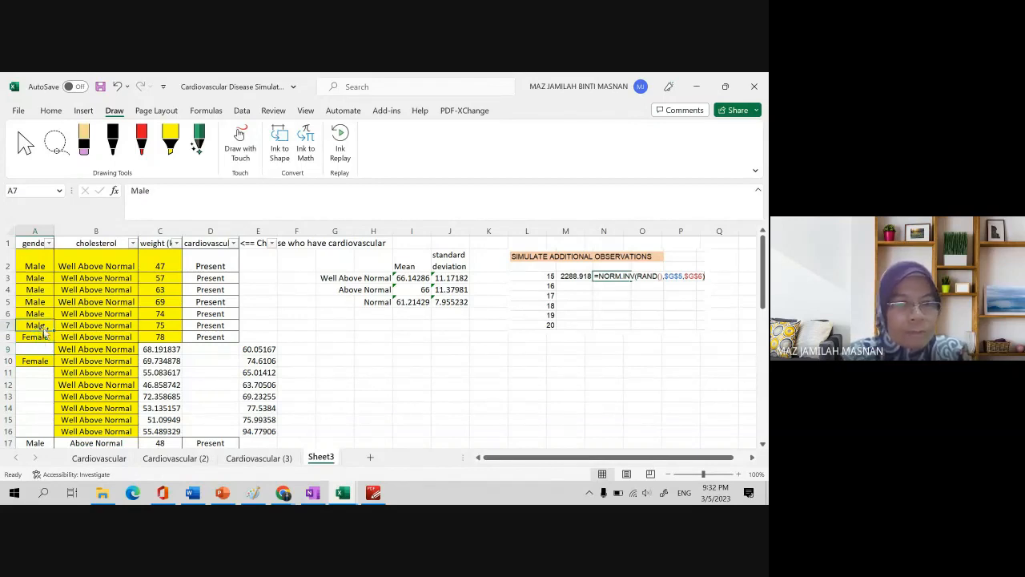
key("ctrl+c")
left_click(40, 350)
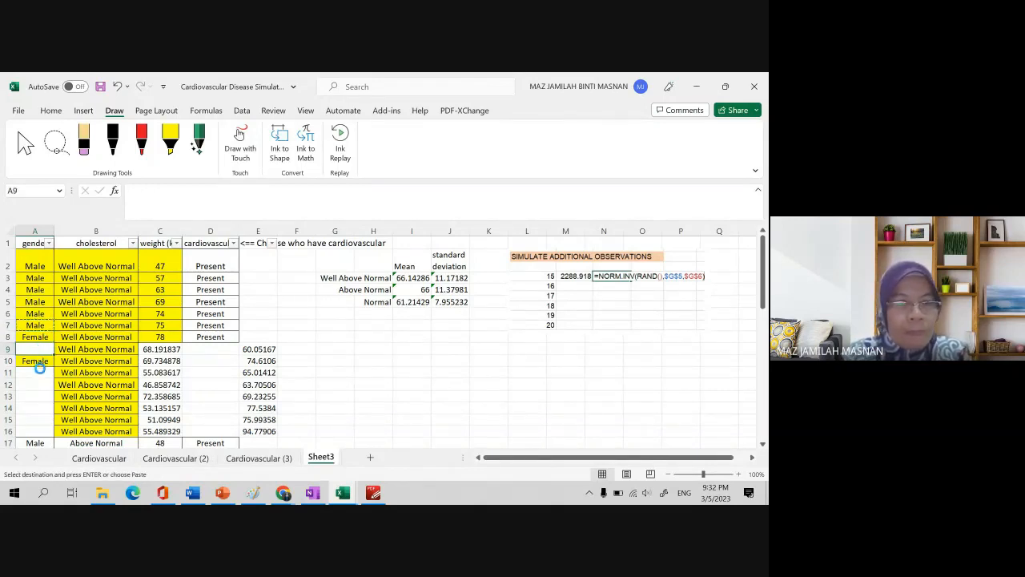
key("ctrl+v")
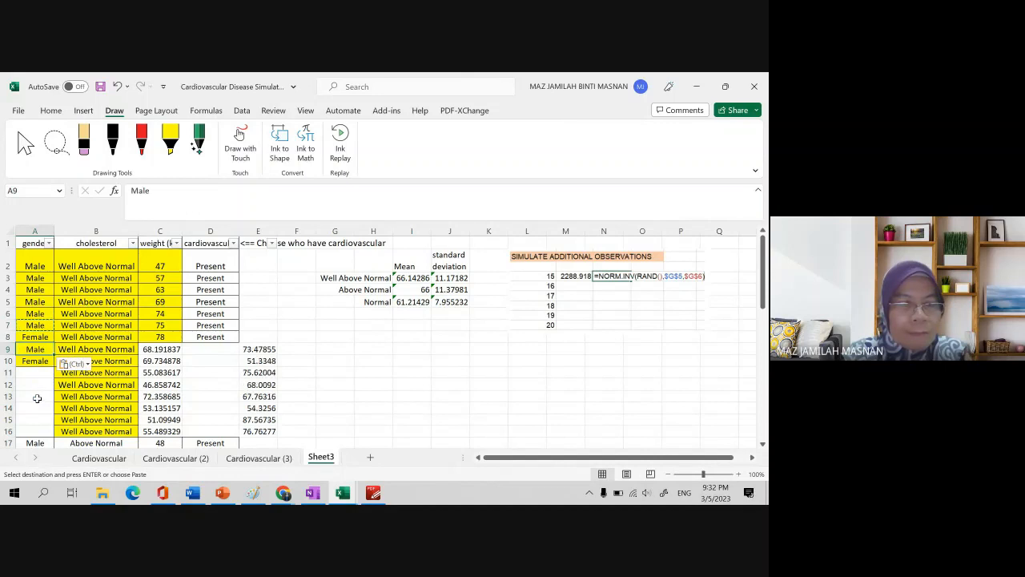
left_click(38, 396)
left_click_drag(37, 395, 38, 433)
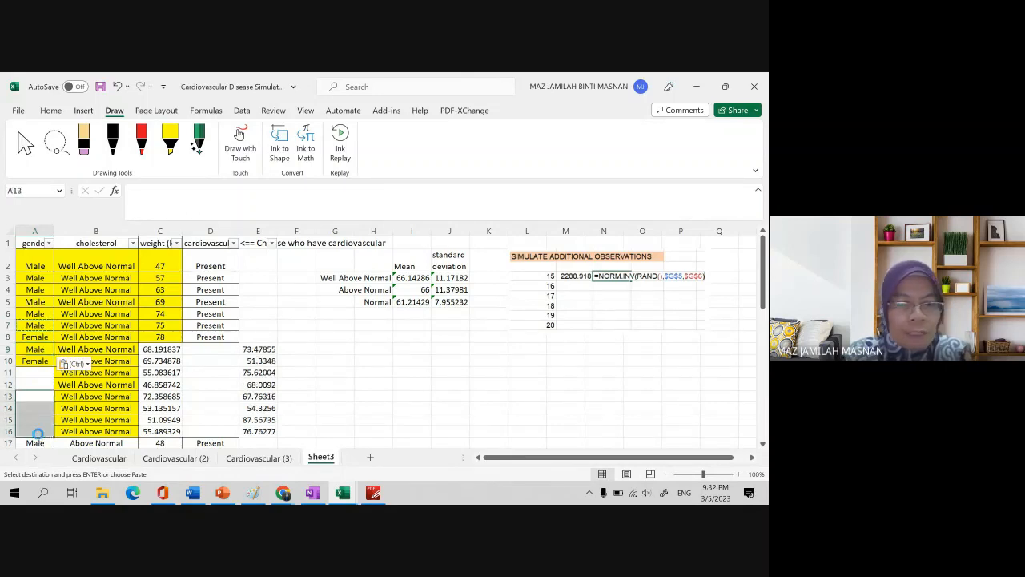
key("ctrl+v")
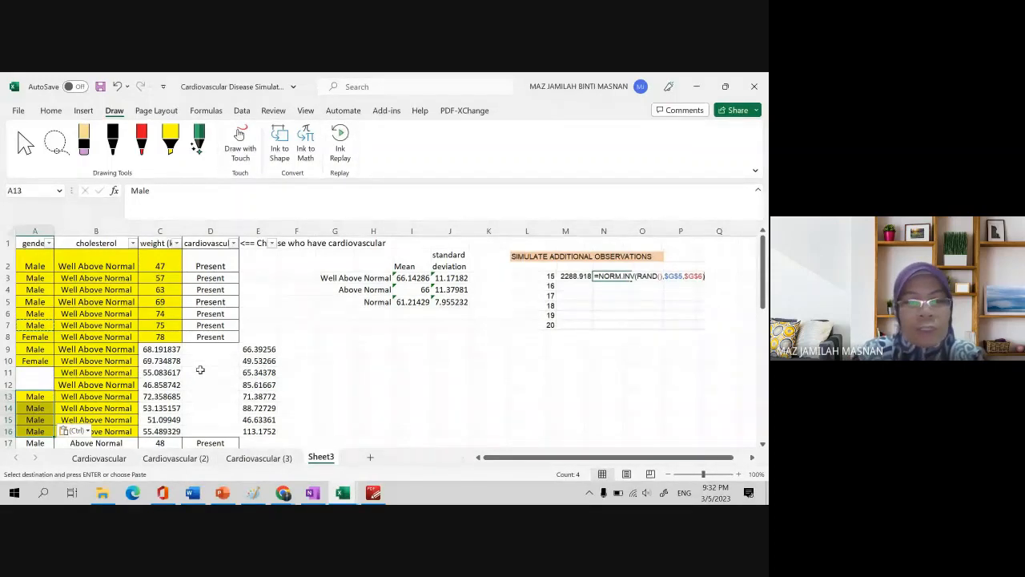
scroll(211, 375, "down", 1)
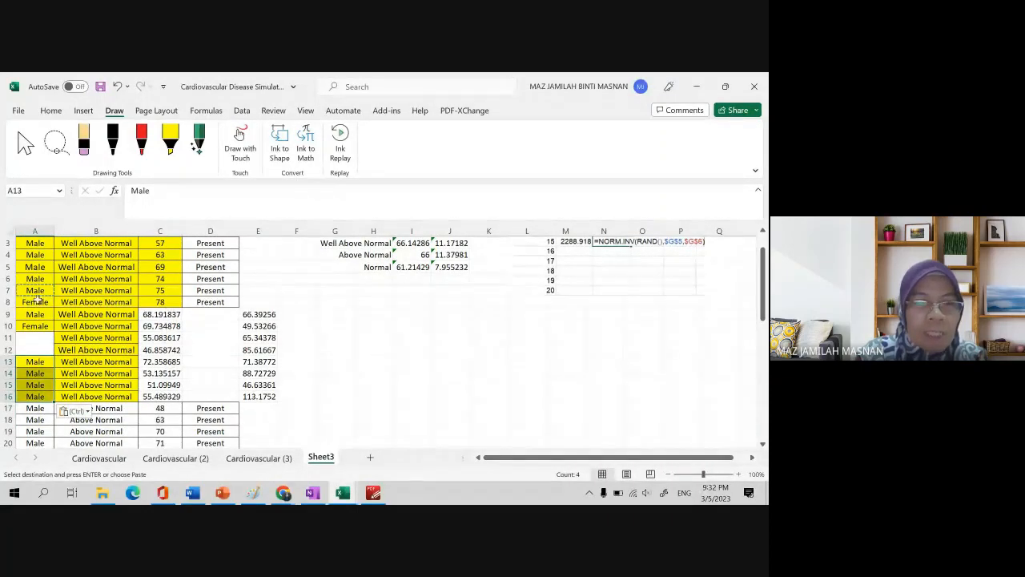
Review the gender and cholesterol entries in A2:B16, including the newly added Well Above Normal rows
scroll(112, 272, "up", 1)
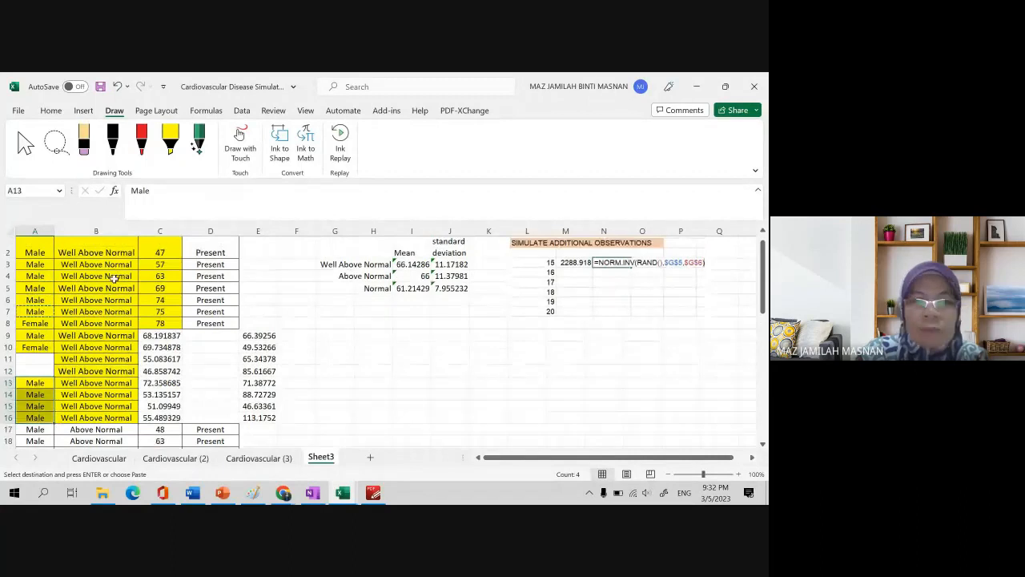
left_click(115, 230)
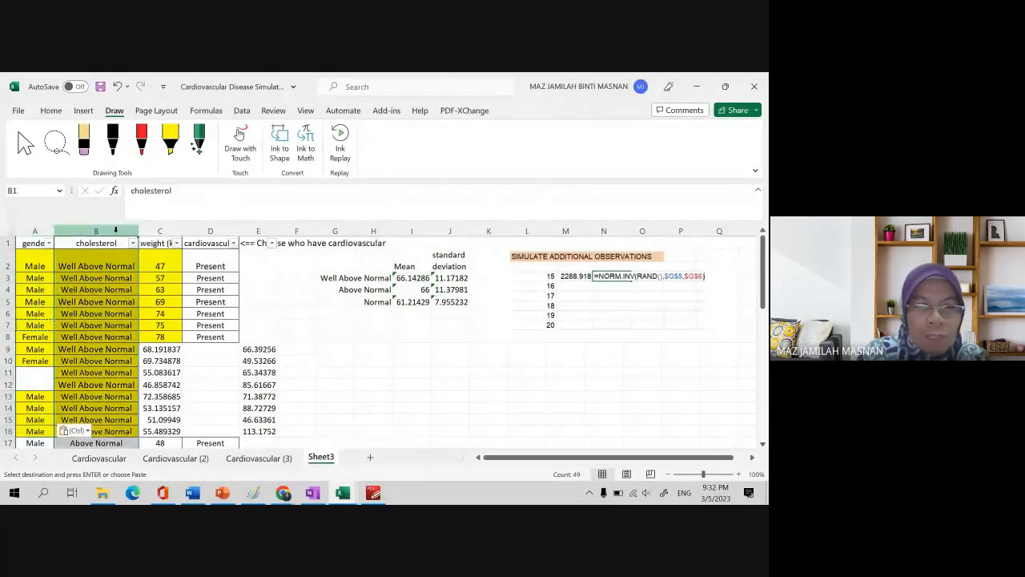
left_click(37, 261)
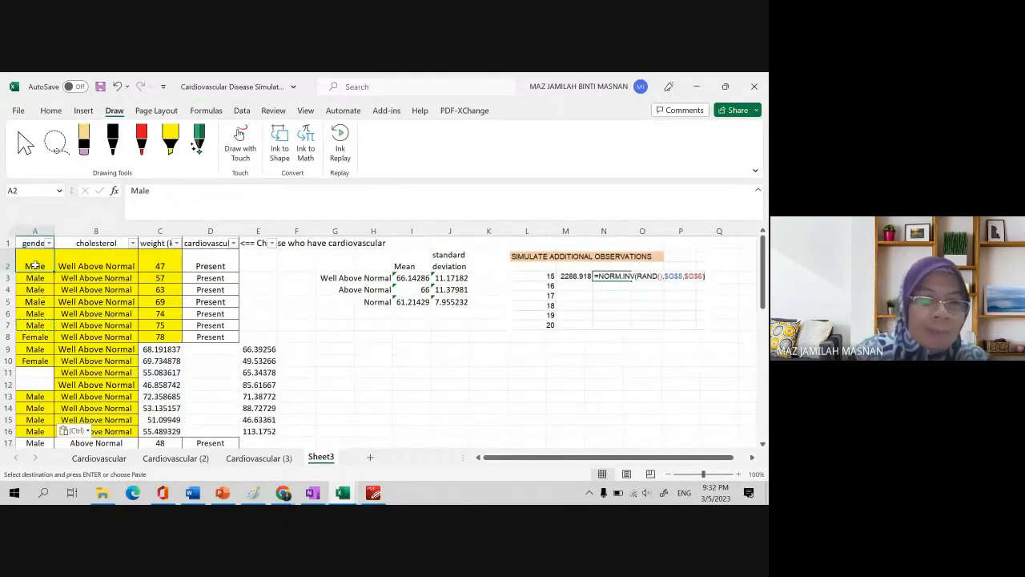
mouse_move(35, 265)
left_mouse_down()
mouse_move(92, 278)
mouse_move(94, 432)
left_mouse_up()
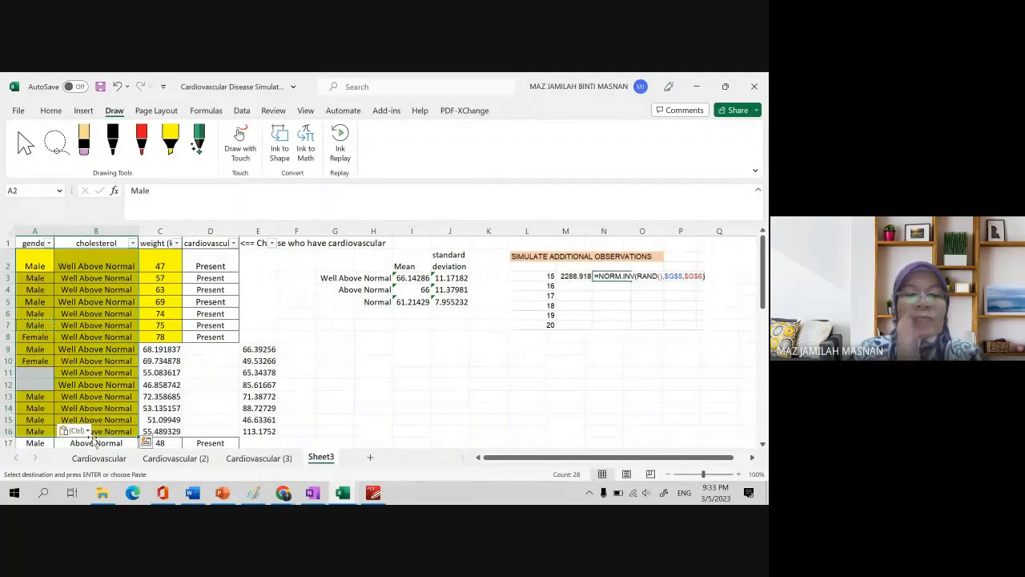
left_click(229, 376)
scroll(229, 376, "down", 1)
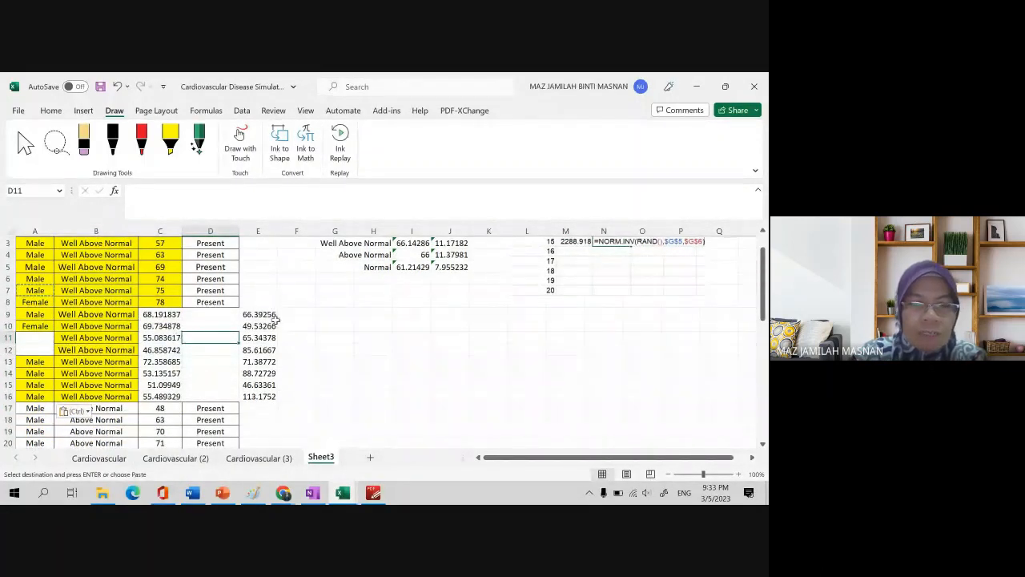
left_click(322, 313)
scroll(196, 305, "up", 1)
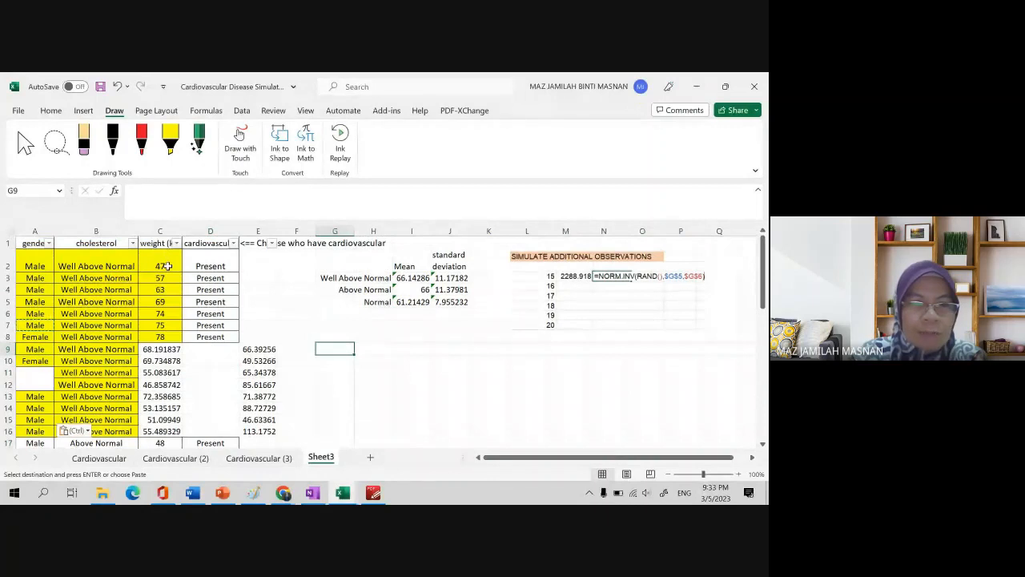
Format the simulated weights in C9:C16 as Number with 0 decimal places and centre them in their cells
left_click_drag(166, 266, 164, 333)
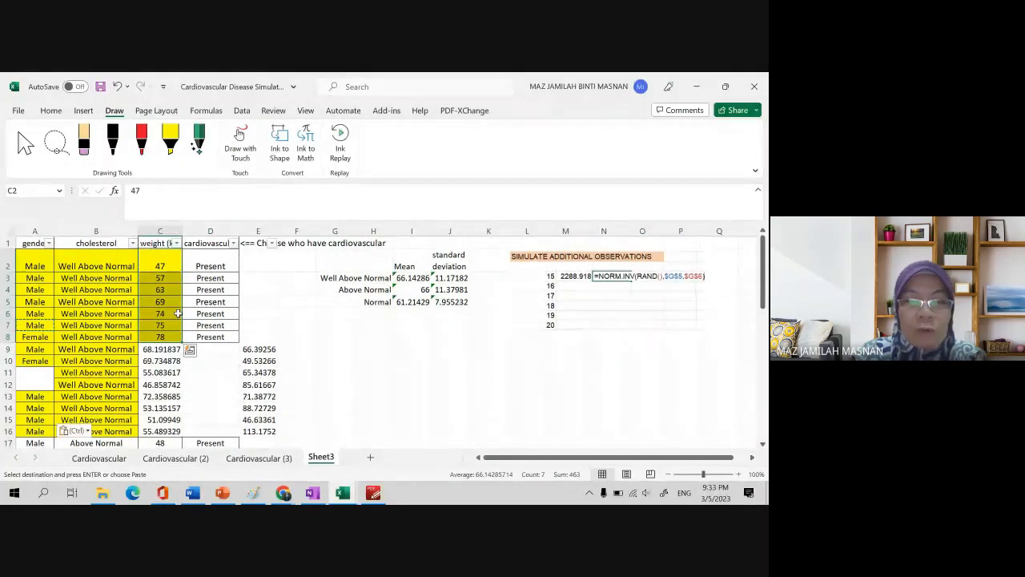
scroll(177, 312, "down", 2)
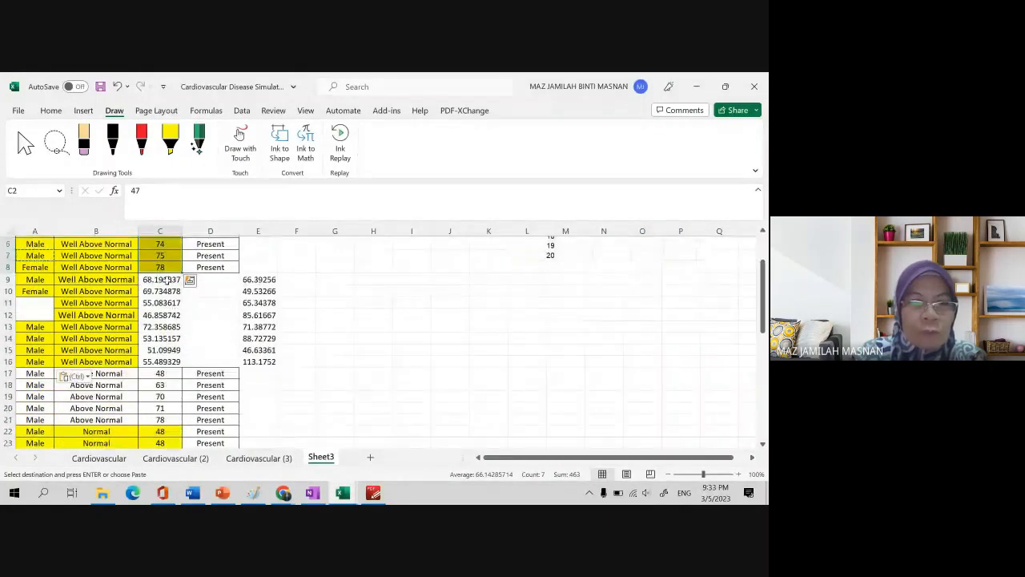
left_click_drag(165, 279, 165, 361)
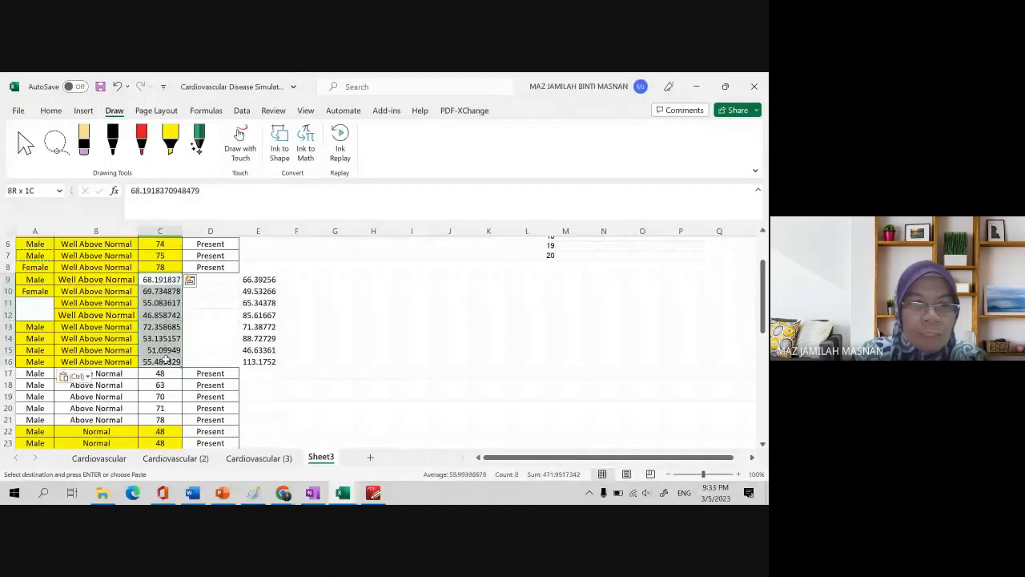
right_click(168, 301)
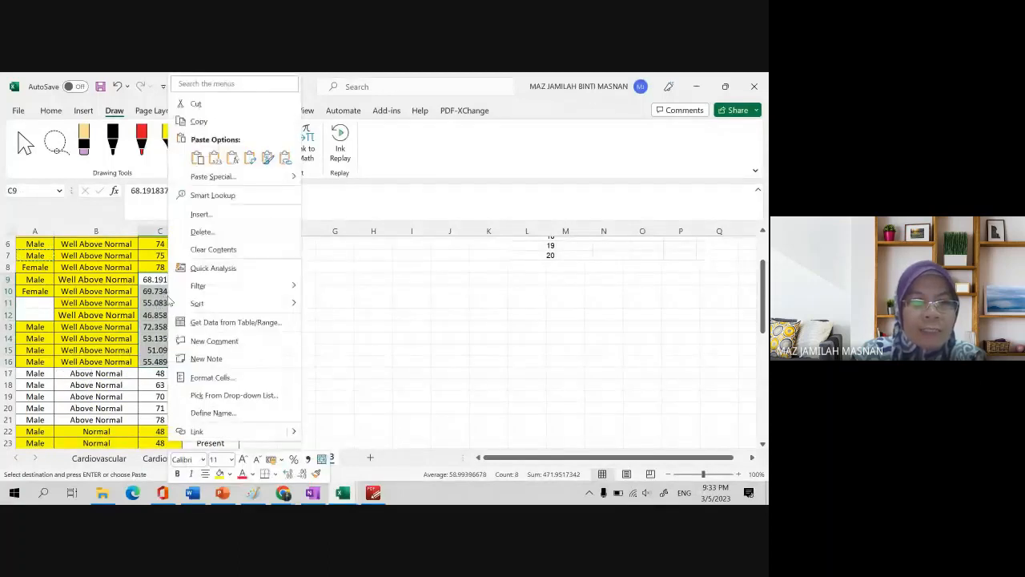
left_click(210, 377)
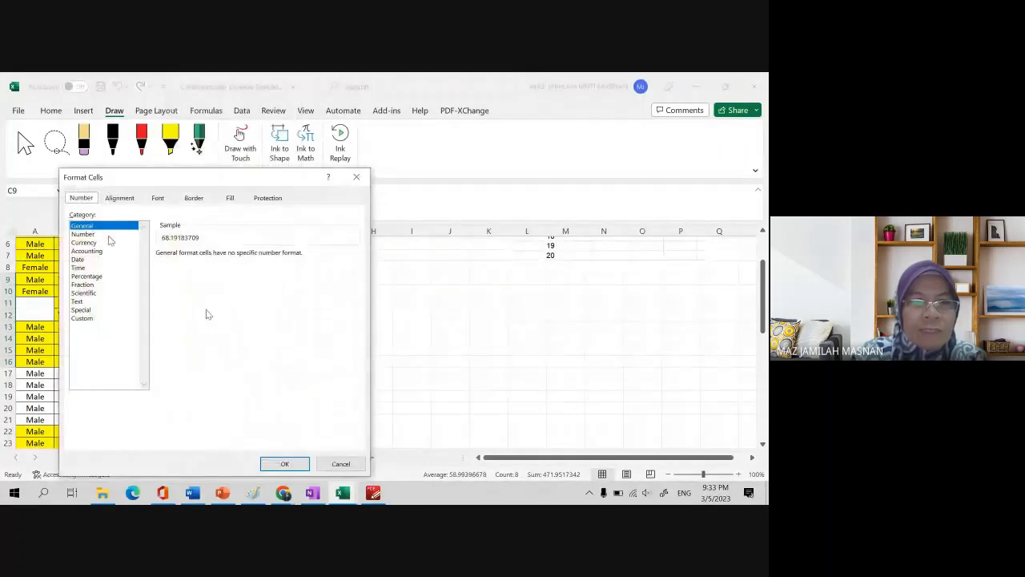
left_click(103, 235)
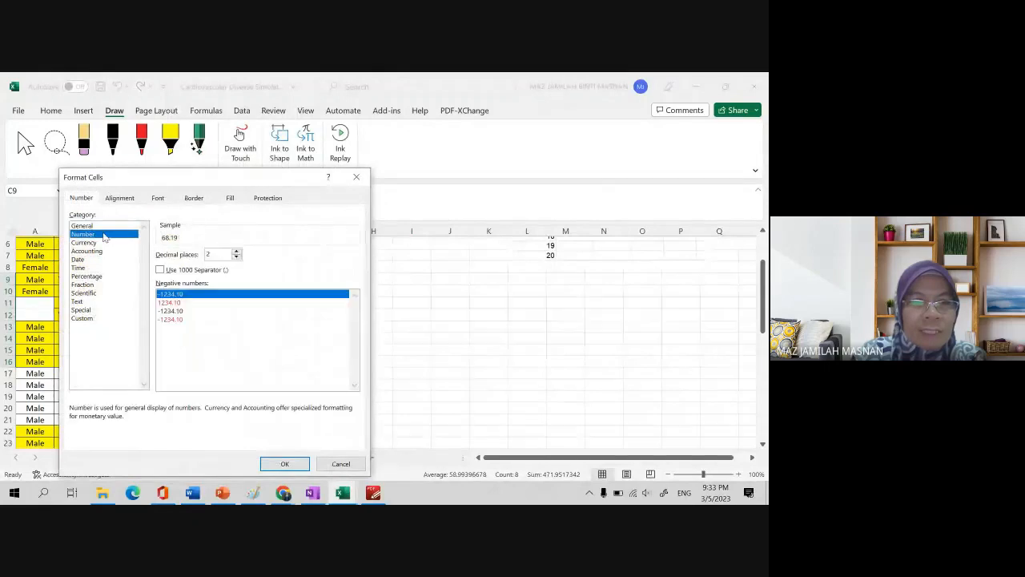
double_click(235, 257)
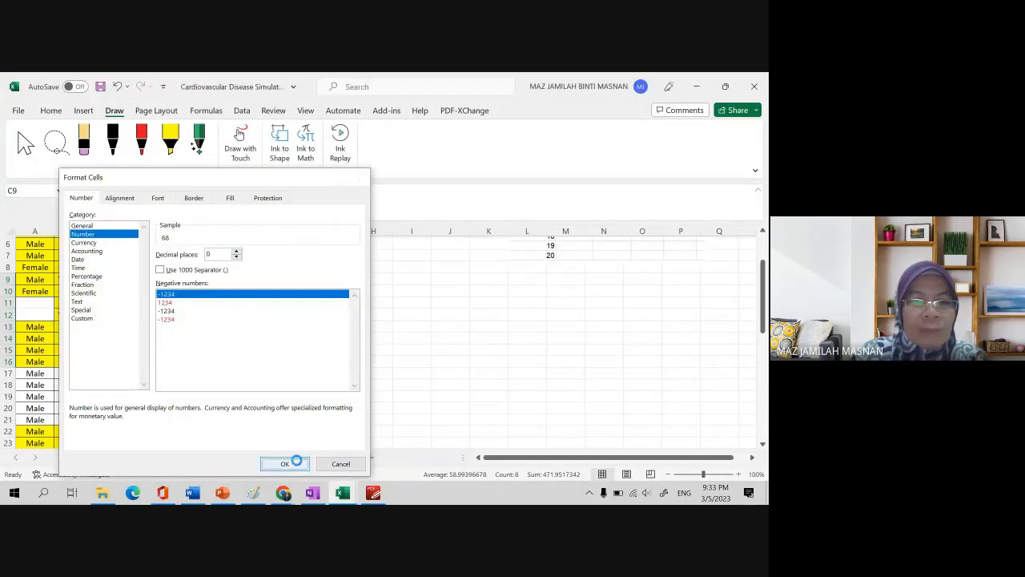
left_click(293, 463)
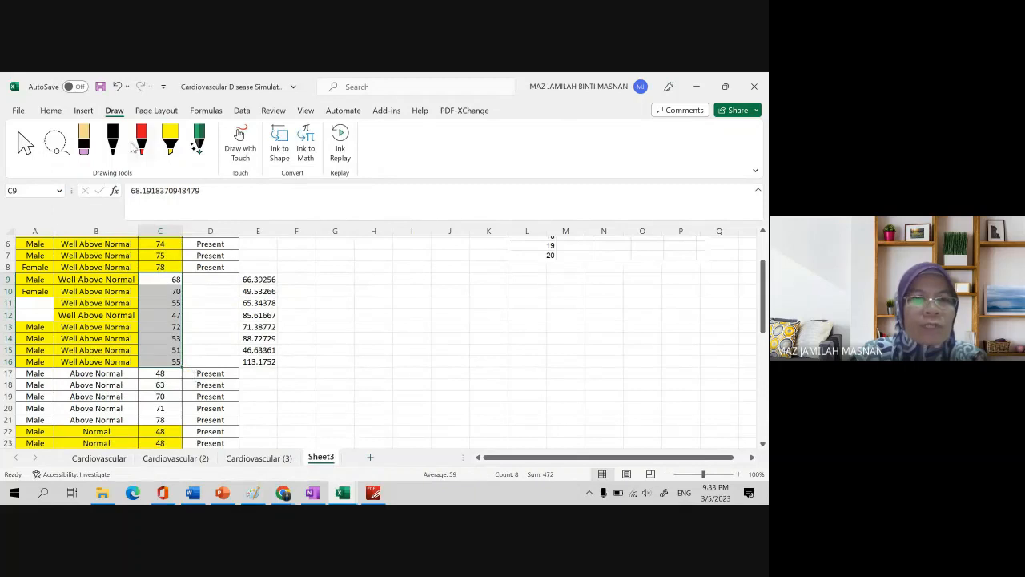
left_click(53, 111)
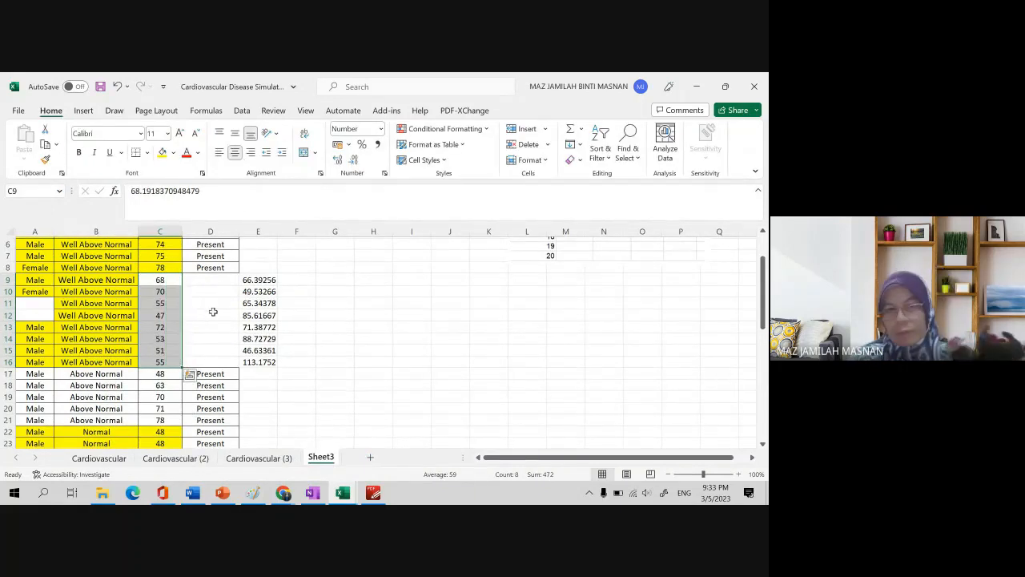
Fill the simulated rows A9:C16 with a medium green theme colour to set them apart from the yellow original rows
scroll(214, 309, "up", 2)
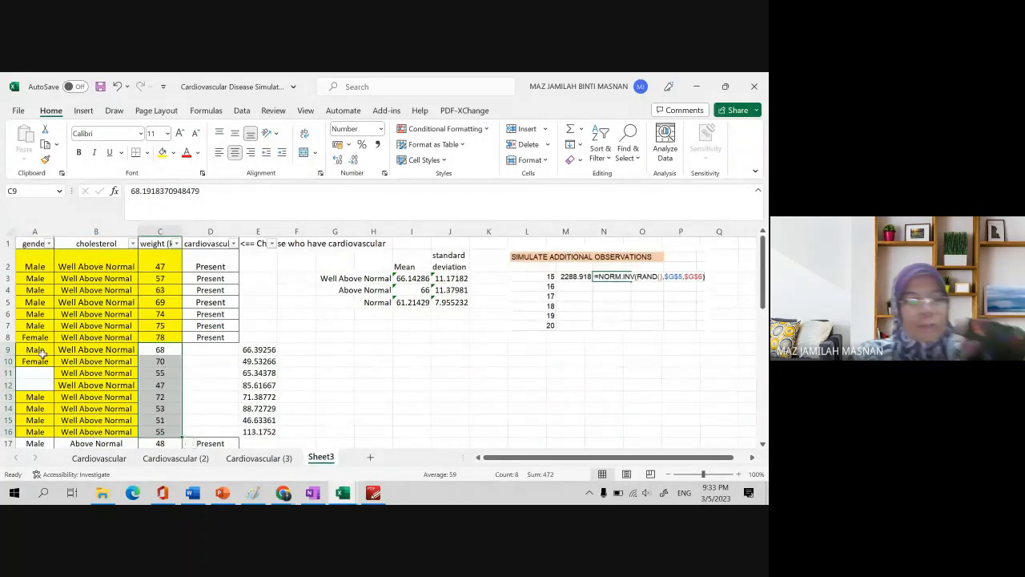
left_click_drag(35, 350, 167, 431)
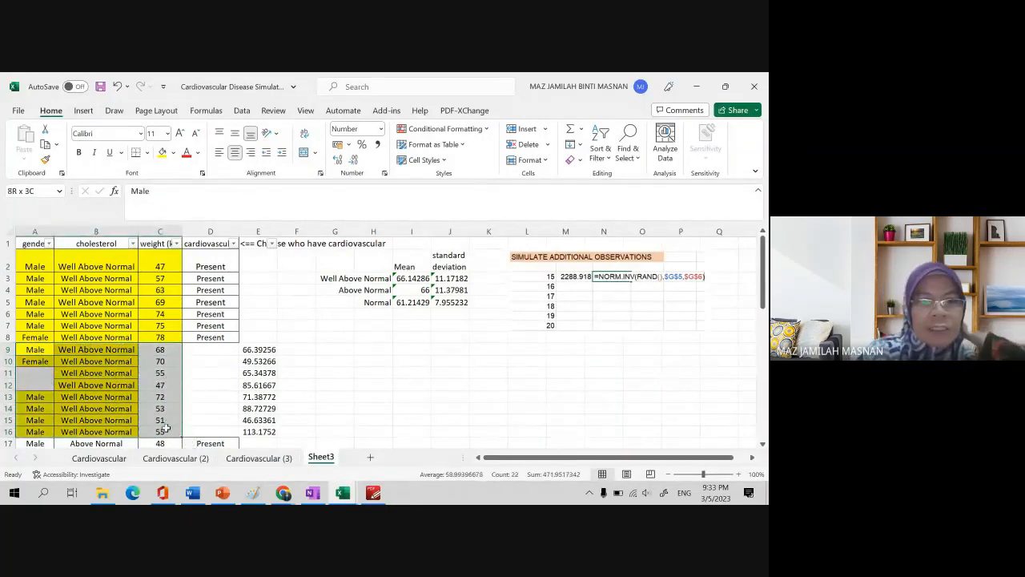
left_click(174, 153)
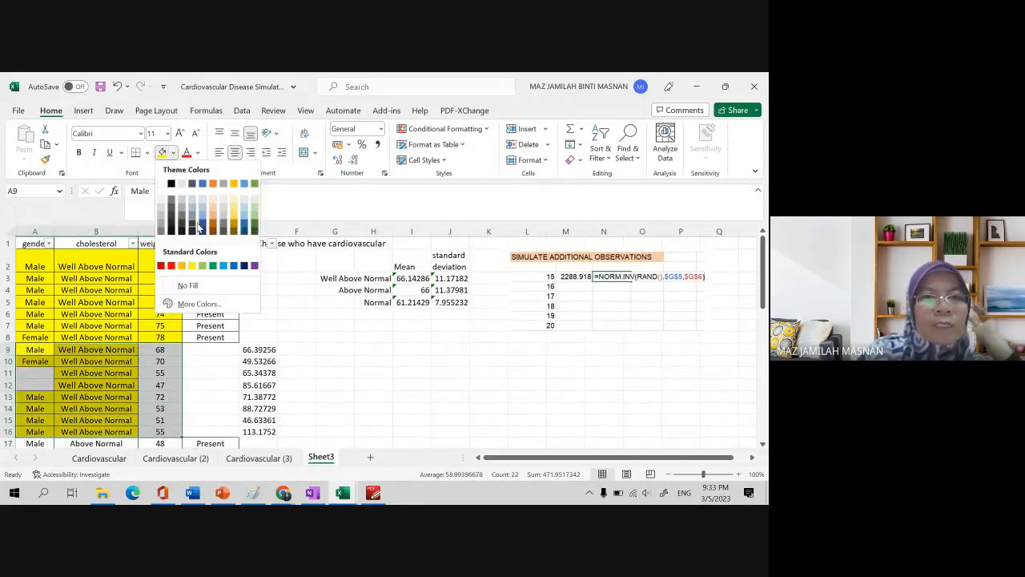
left_click(252, 202)
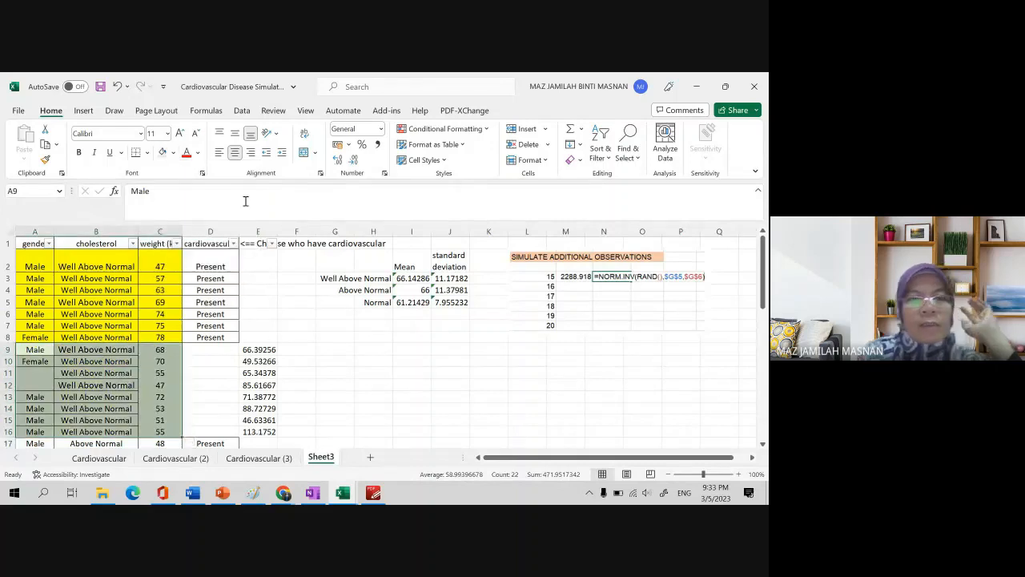
left_click(173, 153)
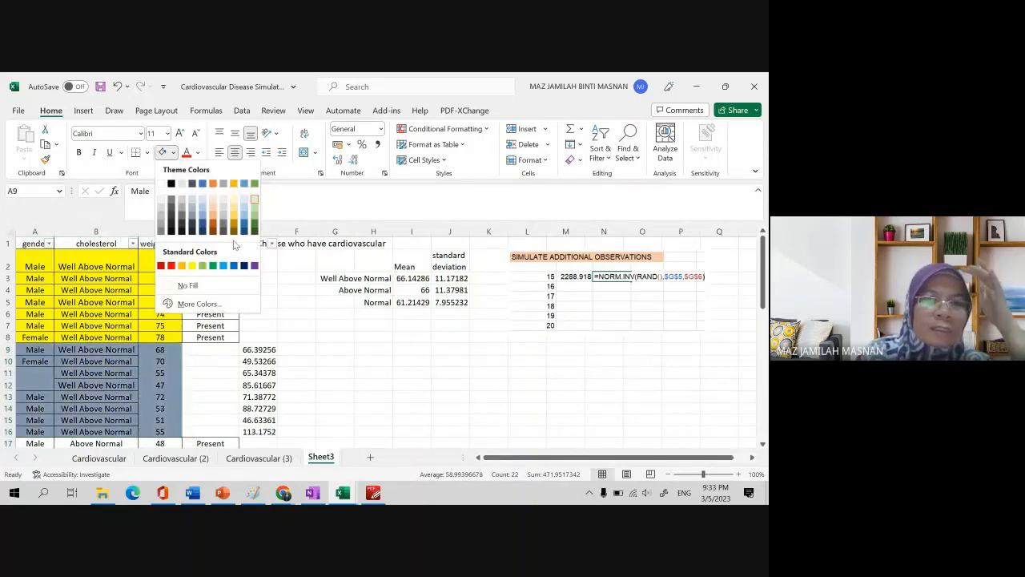
left_click(254, 216)
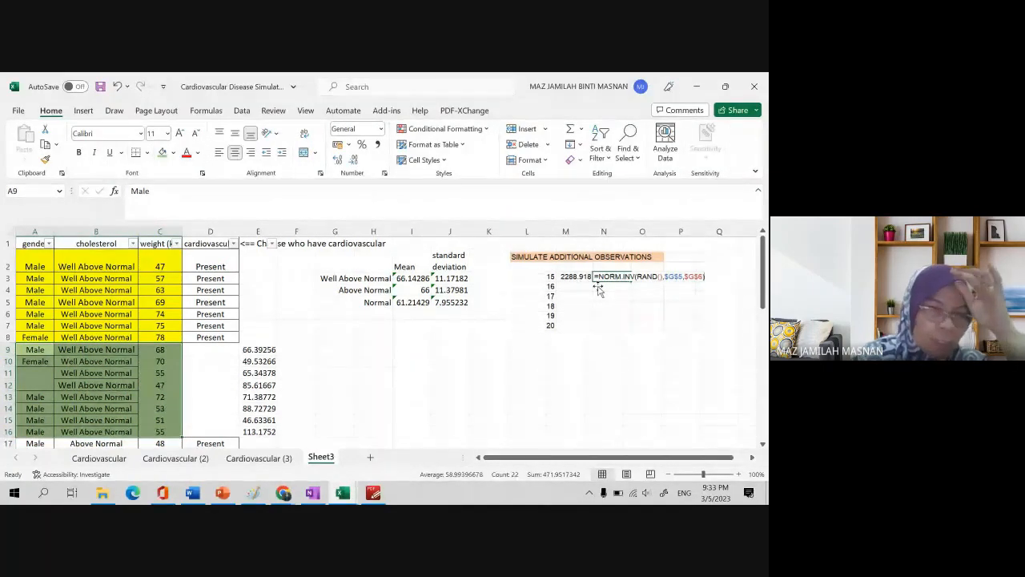
left_click(248, 362)
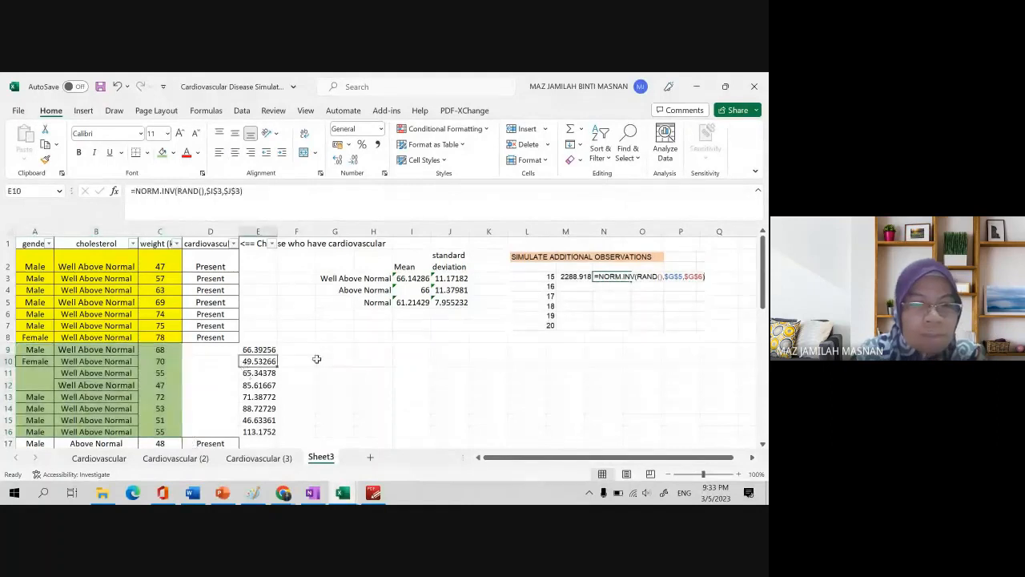
Move the Normal cholesterol block A22:D49 down so it starts at A40, making room for additional Above Normal rows
scroll(248, 376, "down", 4)
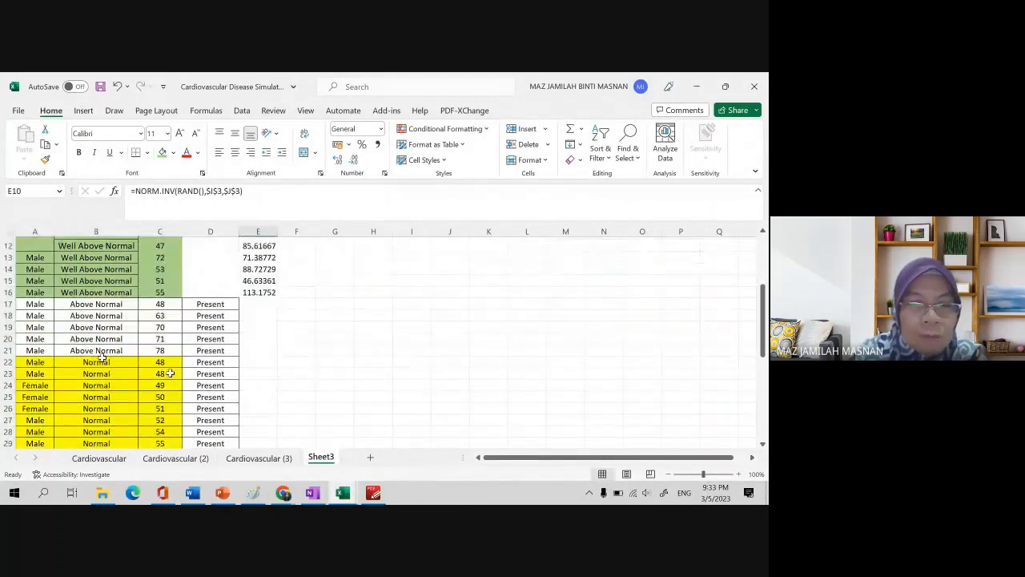
left_click_drag(35, 362, 211, 370)
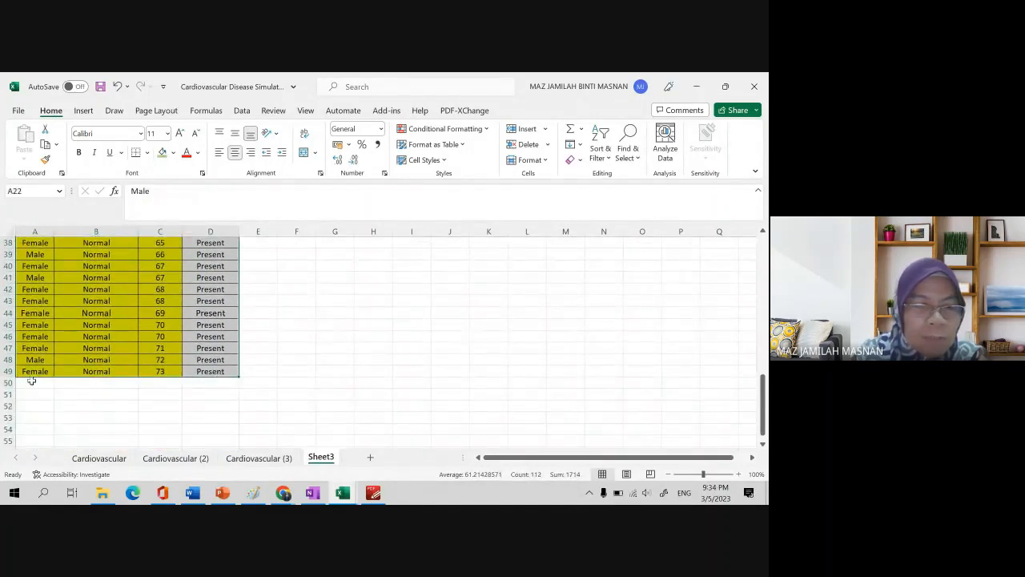
scroll(79, 339, "up", 8)
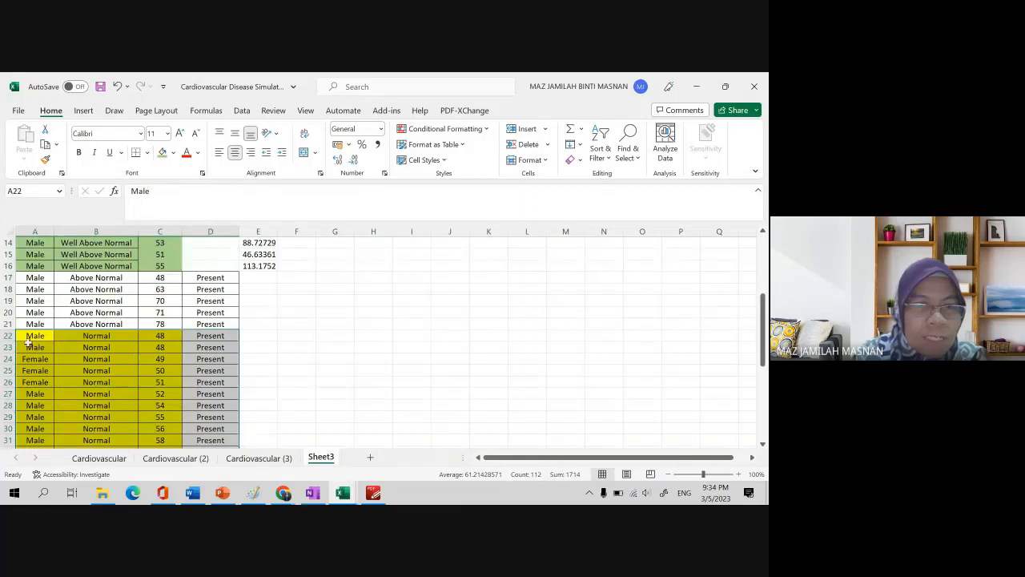
left_click_drag(29, 335, 15, 440)
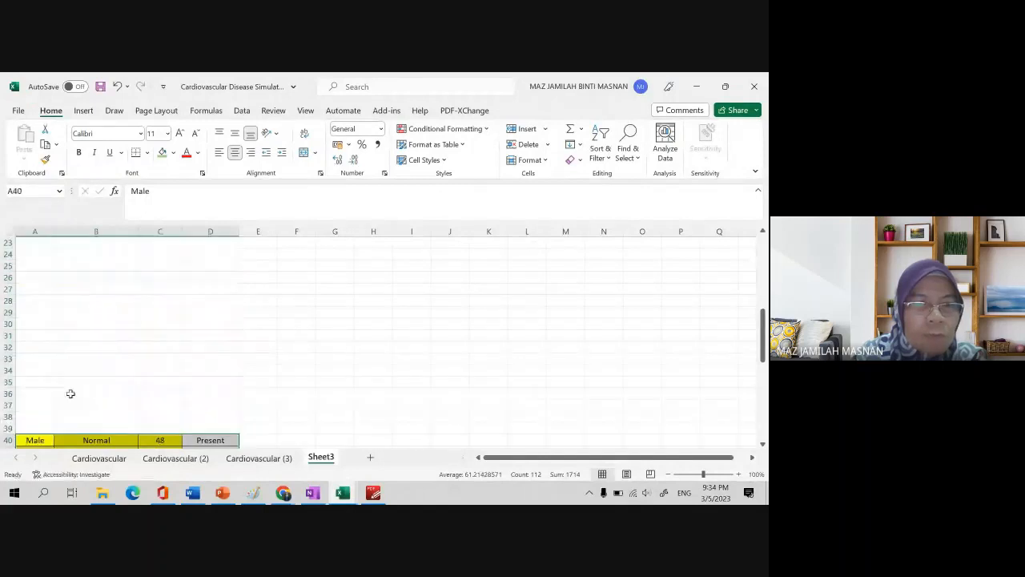
scroll(120, 352, "up", 6)
scroll(170, 337, "down", 2)
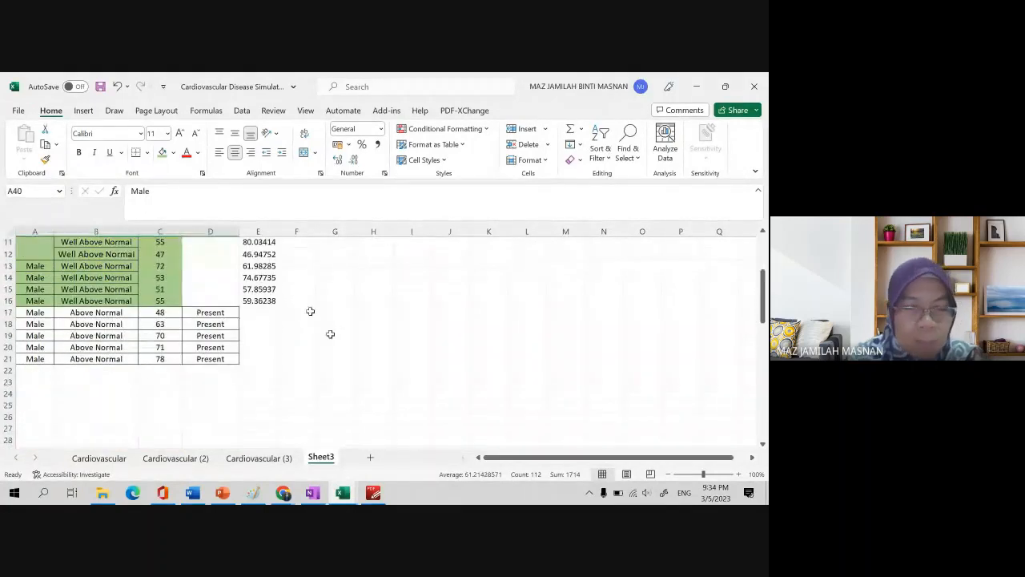
Copy the Above Normal cholesterol entry from B17 into the empty cells B22:B39
scroll(185, 352, "up", 1)
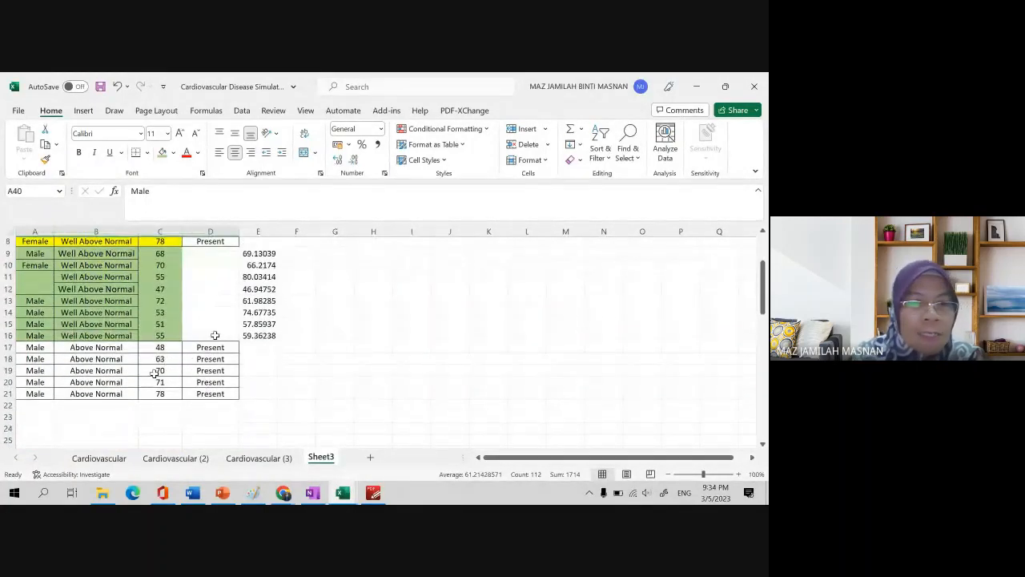
scroll(152, 337, "down", 2)
left_click_drag(132, 280, 132, 322)
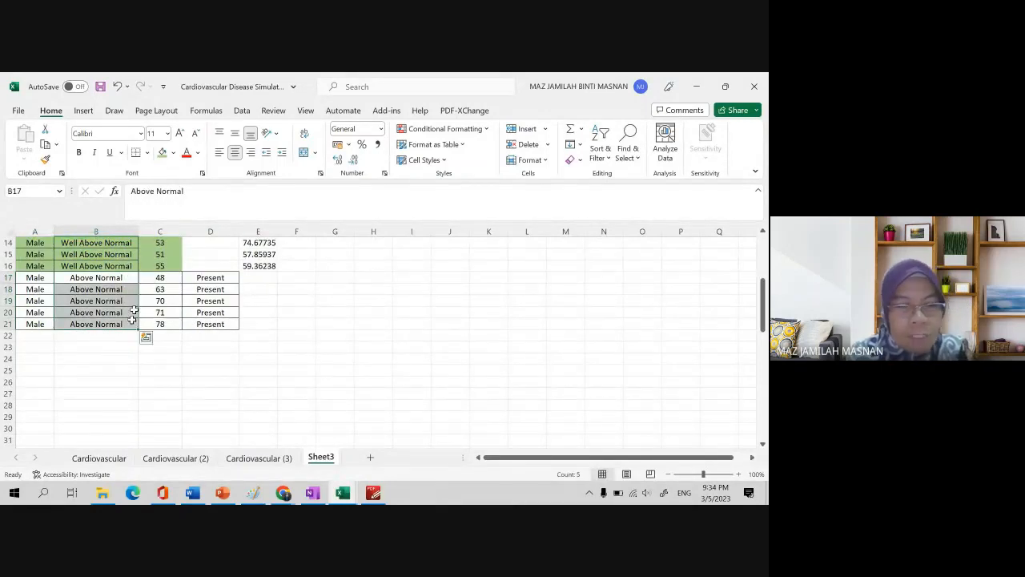
left_click(145, 338)
left_click(128, 277)
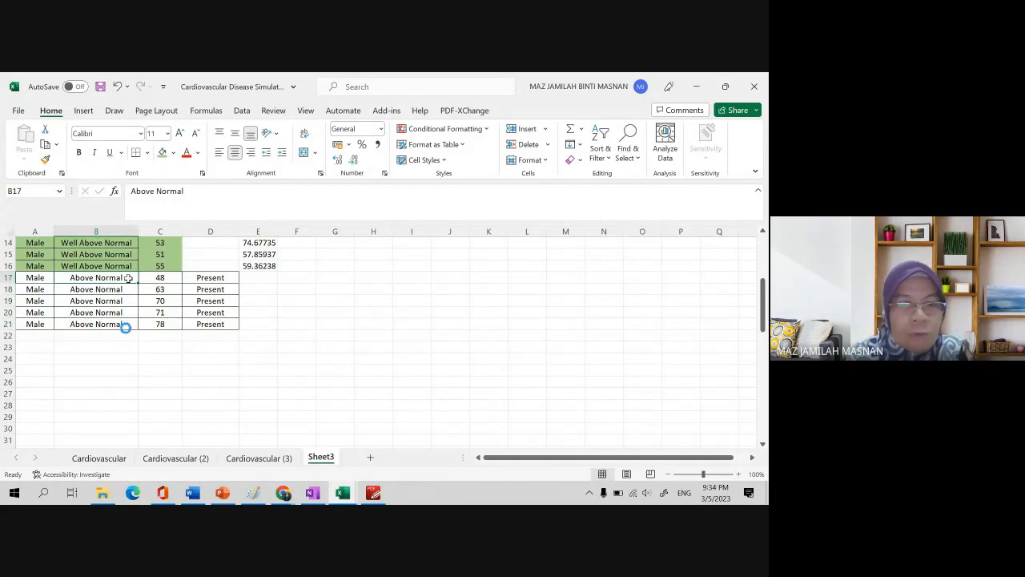
key("ctrl+c")
scroll(125, 335, "down", 1)
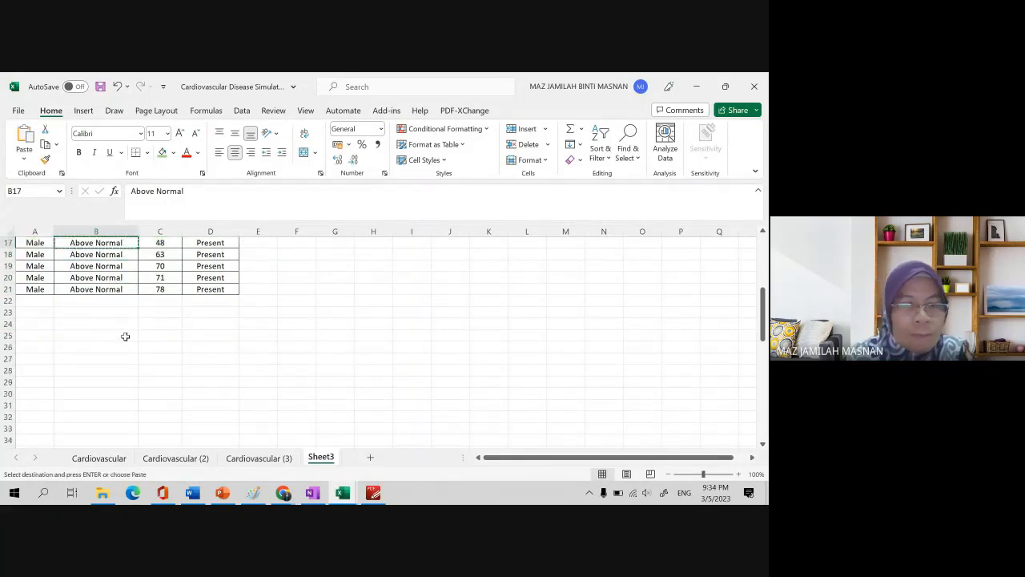
left_click(126, 335)
left_click_drag(125, 303, 127, 258)
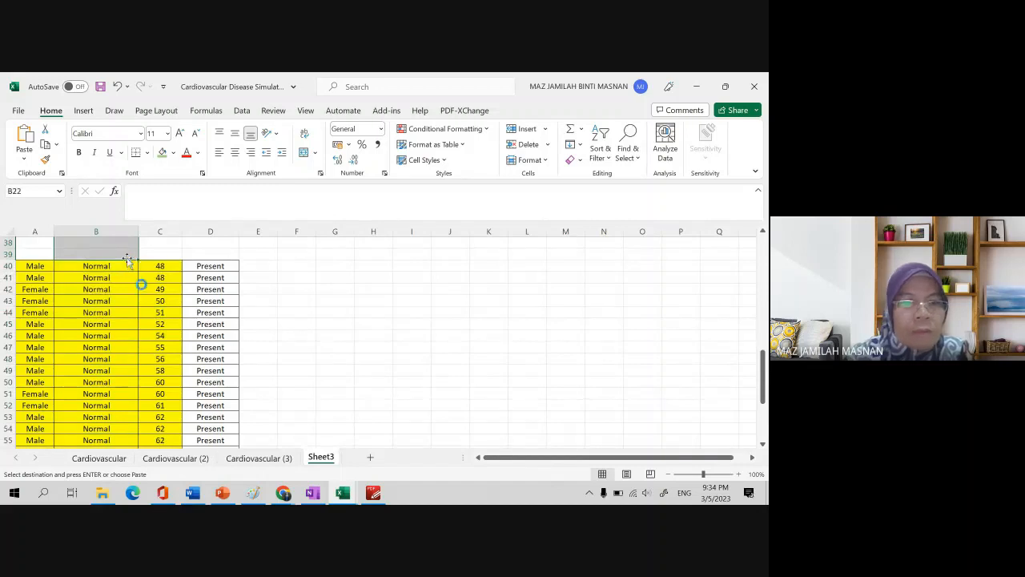
key("ctrl+v")
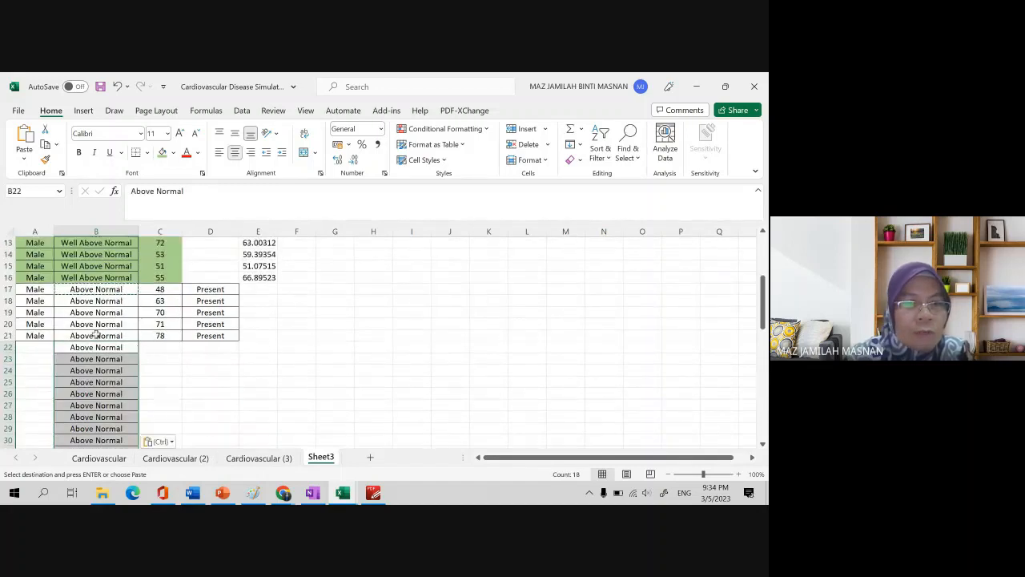
Copy the five Male gender entries from A17:A21 into A32:A36 and A26:A30 of the new Above Normal rows
scroll(48, 295, "down", 1)
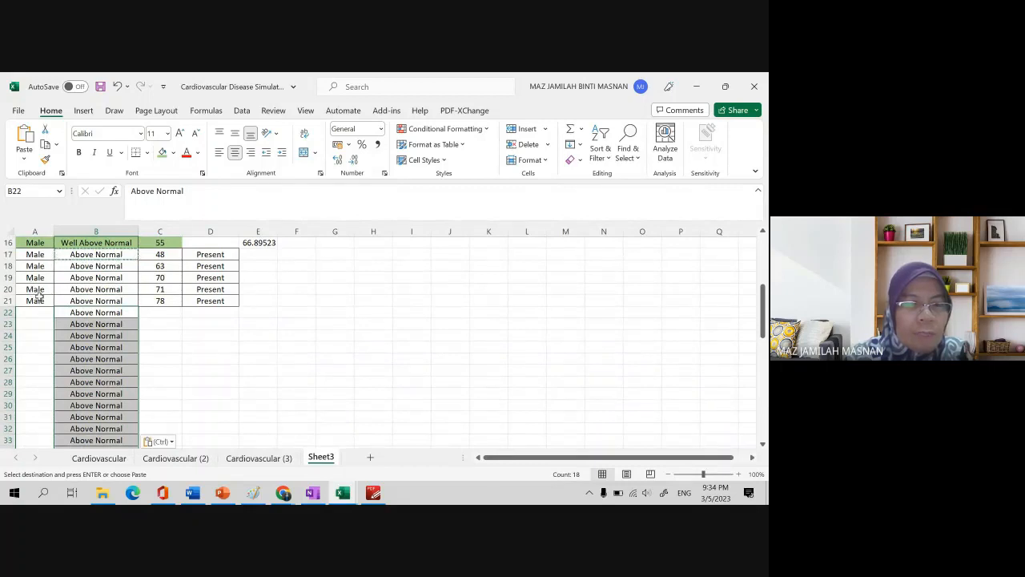
left_click_drag(34, 255, 39, 300)
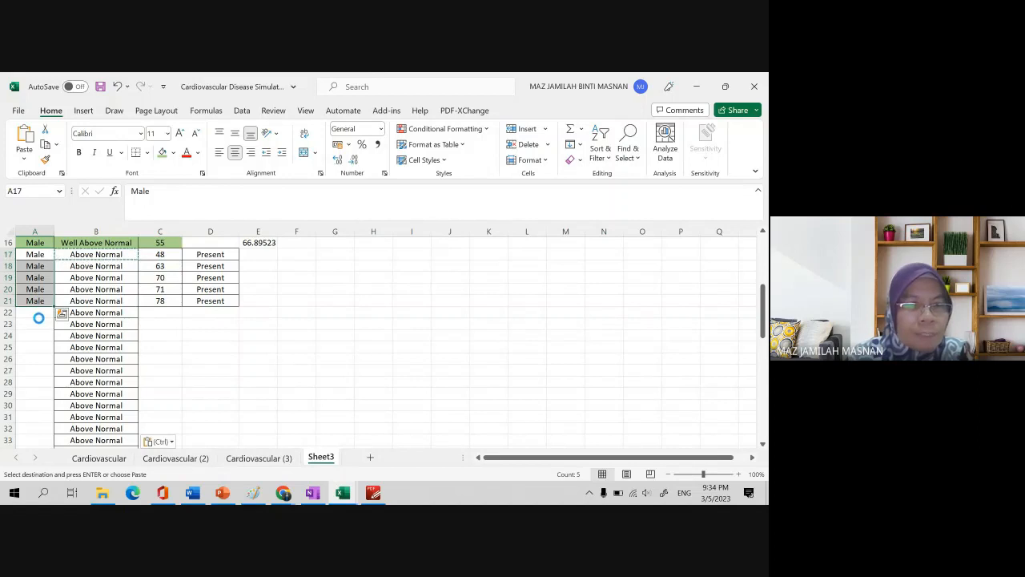
scroll(40, 333, "down", 3)
left_click(40, 322)
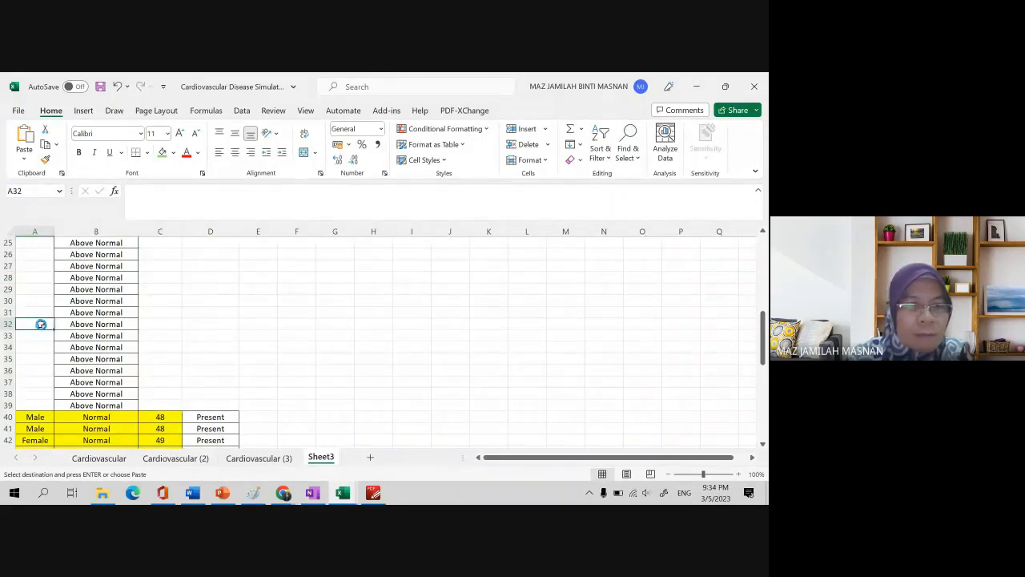
key("ctrl+v")
left_click(36, 256)
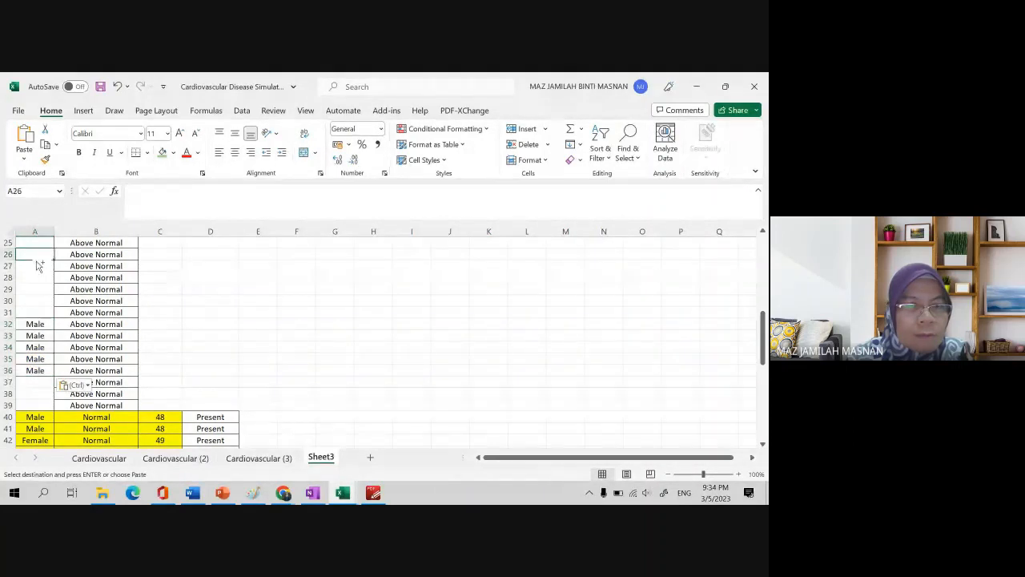
key("shift+Down")
key("shift+Down")
key("shift+Down")
key("shift+Down")
key("ctrl+v")
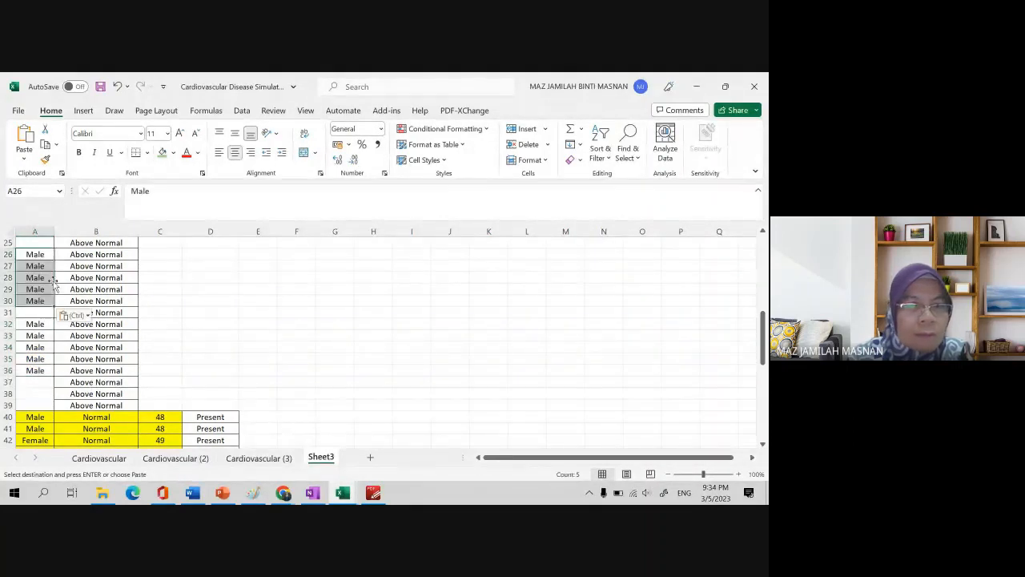
Enter Female as the gender in A22, the first new Above Normal row
scroll(45, 312, "up", 3)
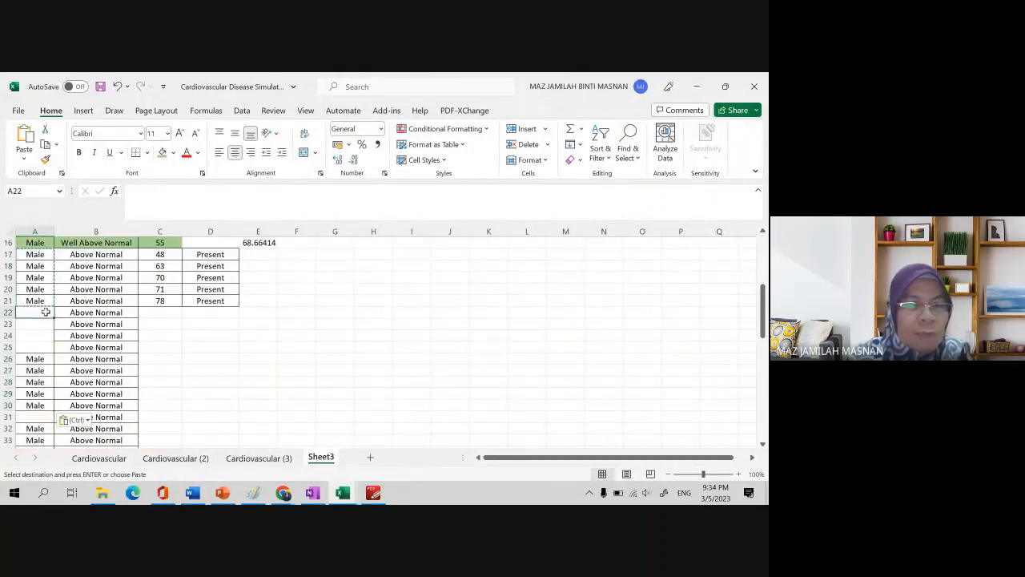
left_click(46, 311)
type("FEMAle")
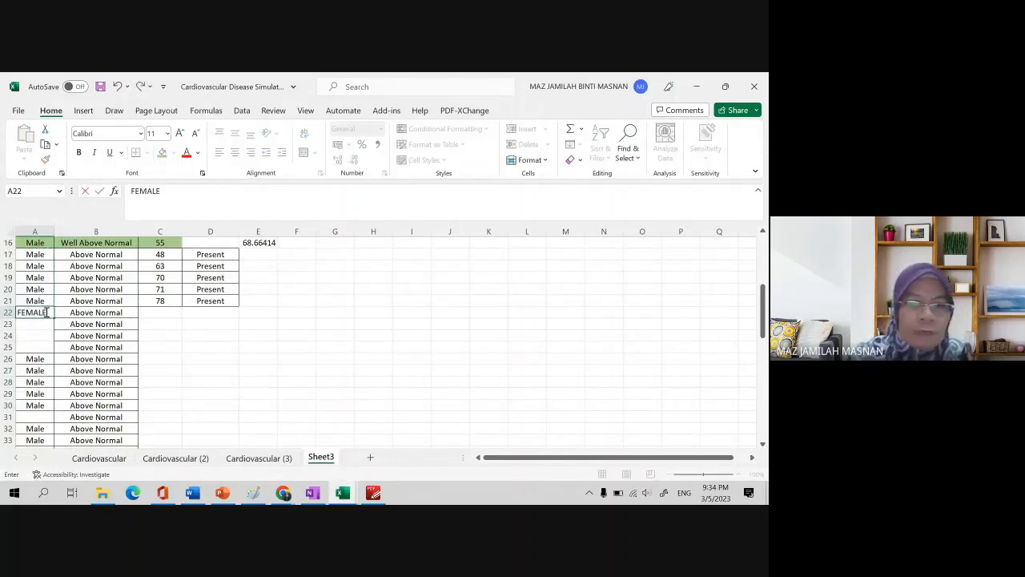
key("BackSpace")
key("BackSpace")
key("BackSpace")
key("BackSpace")
key("BackSpace")
type("emale")
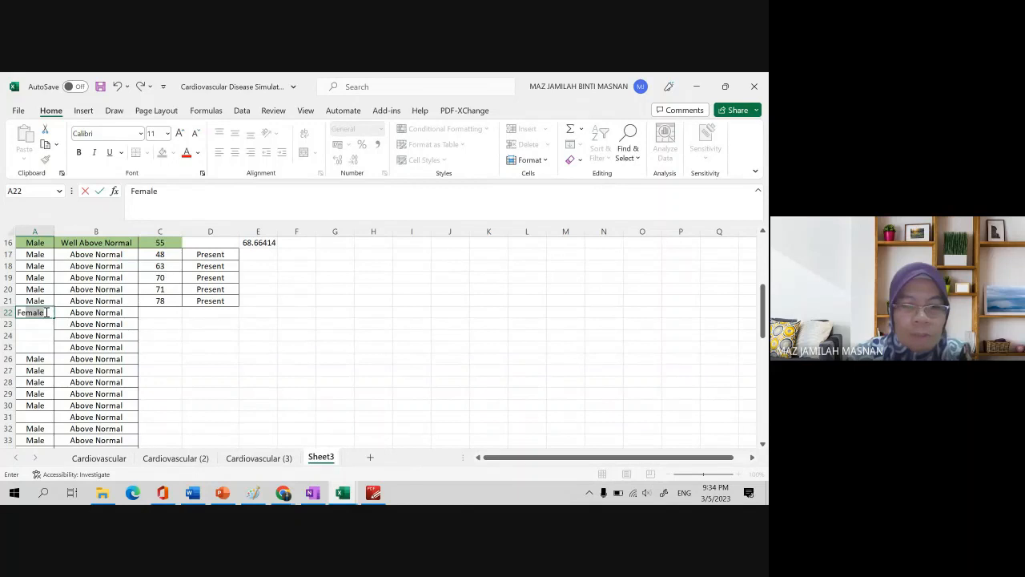
key("Return")
Copy the Female entry from A22 into the remaining empty gender cells A23:A25, A31 and A37:A39
left_click(46, 312)
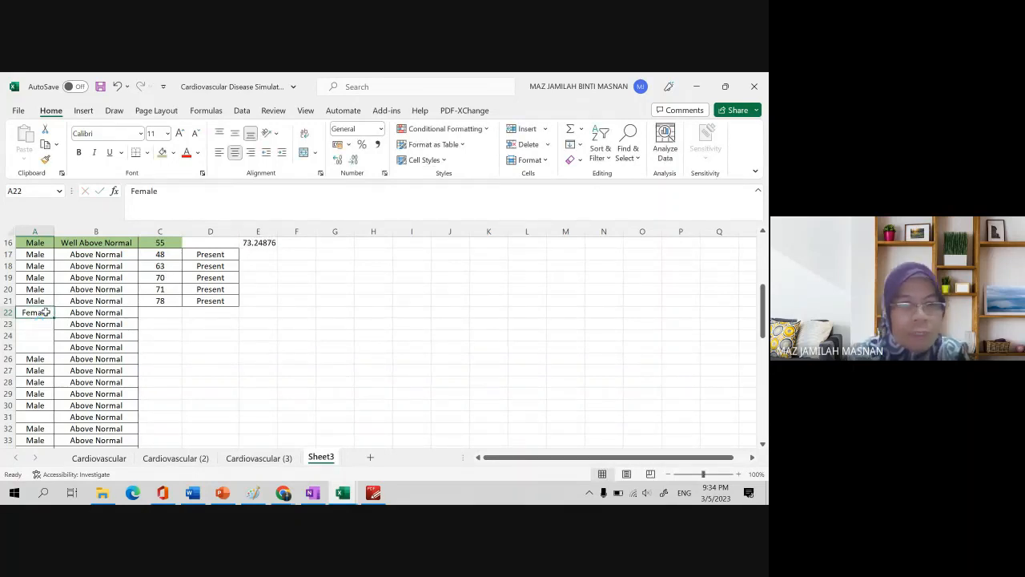
key("ctrl+c")
left_click_drag(40, 322, 40, 349)
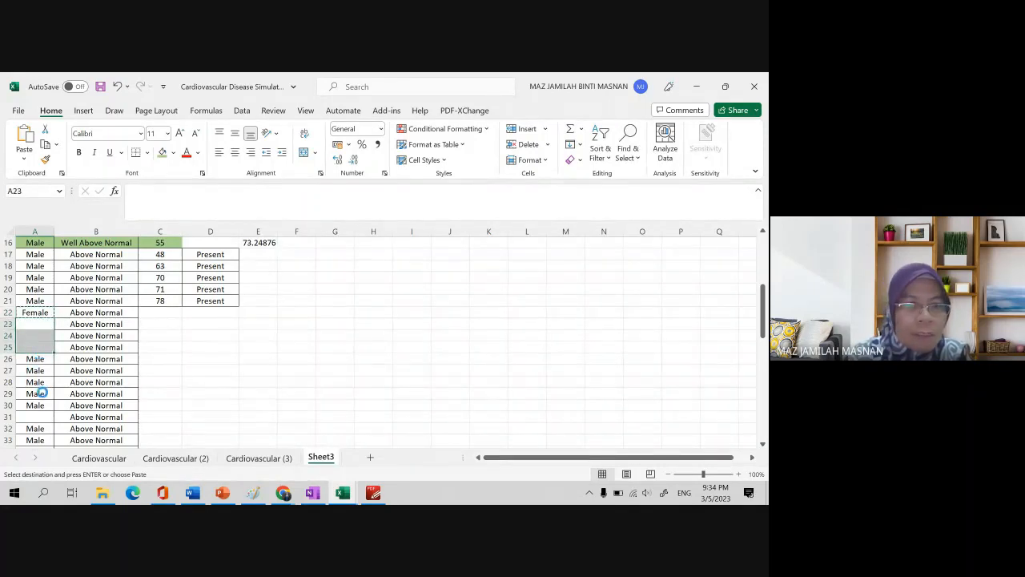
key("ctrl+v")
scroll(40, 392, "down", 2)
left_click(43, 345)
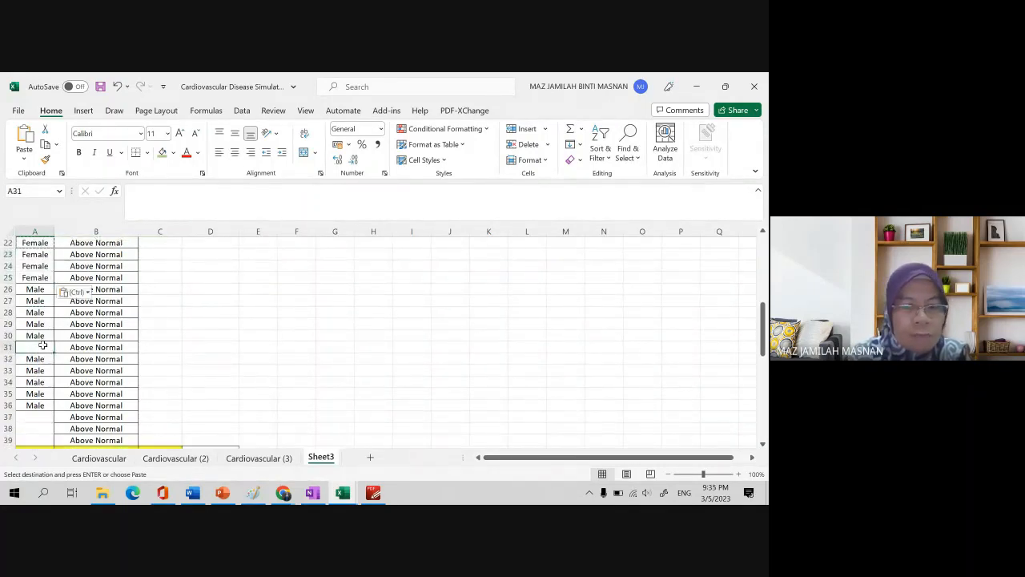
key("ctrl+v")
left_click(45, 419)
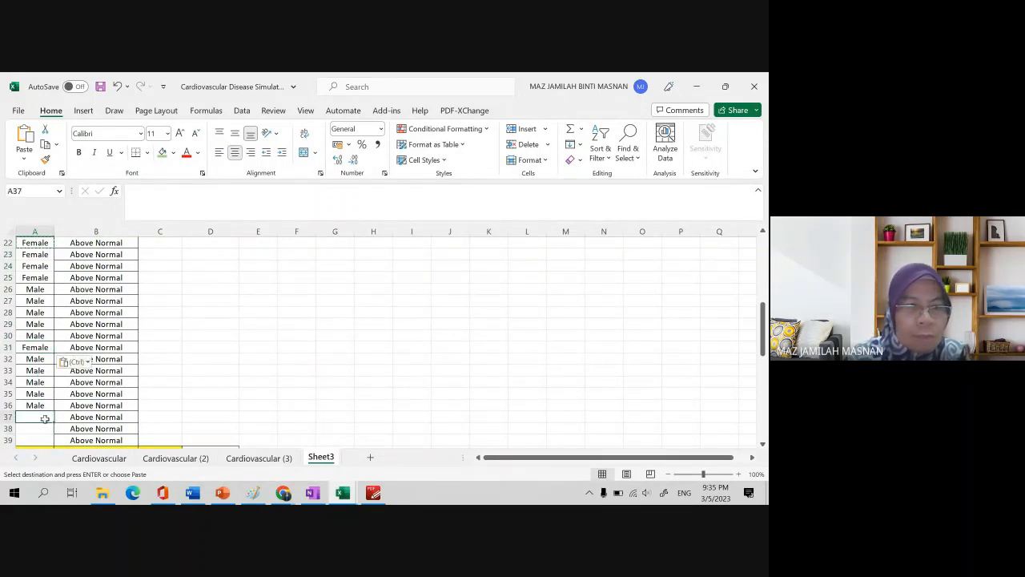
left_click_drag(45, 420, 45, 432)
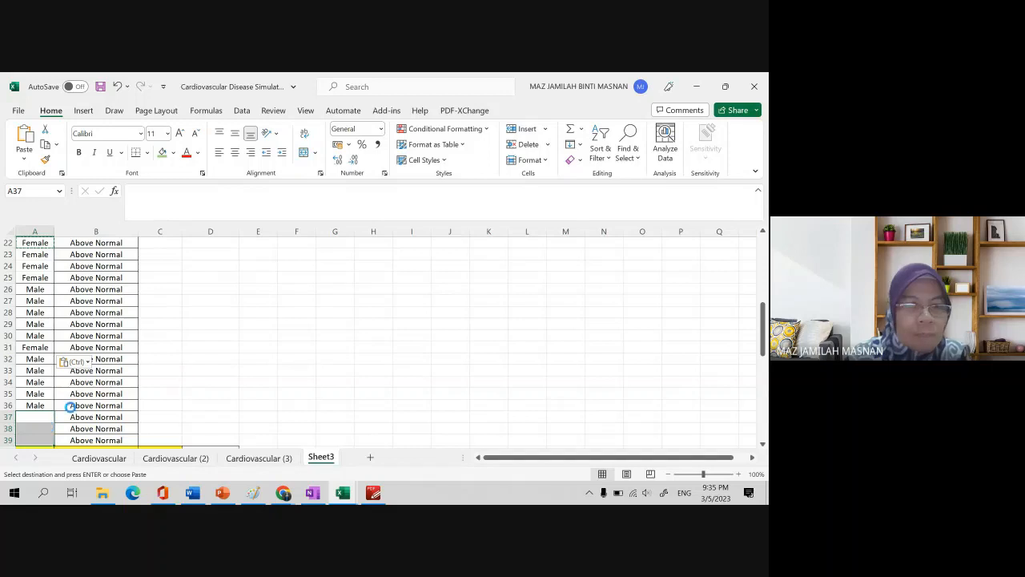
key("ctrl+v")
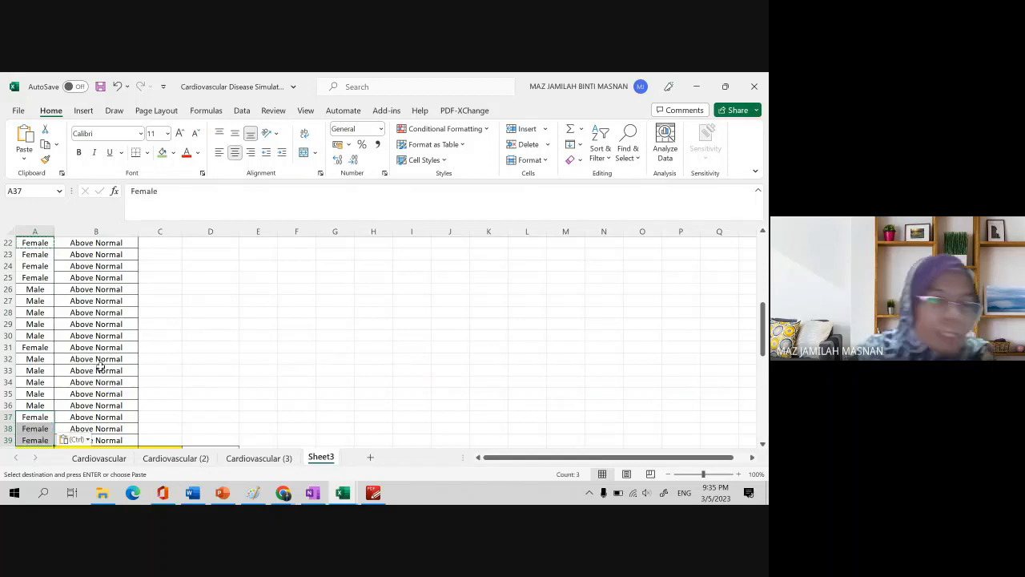
Begin a NORM.INV formula in C22 for the first simulated Above Normal weight
scroll(153, 351, "up", 3)
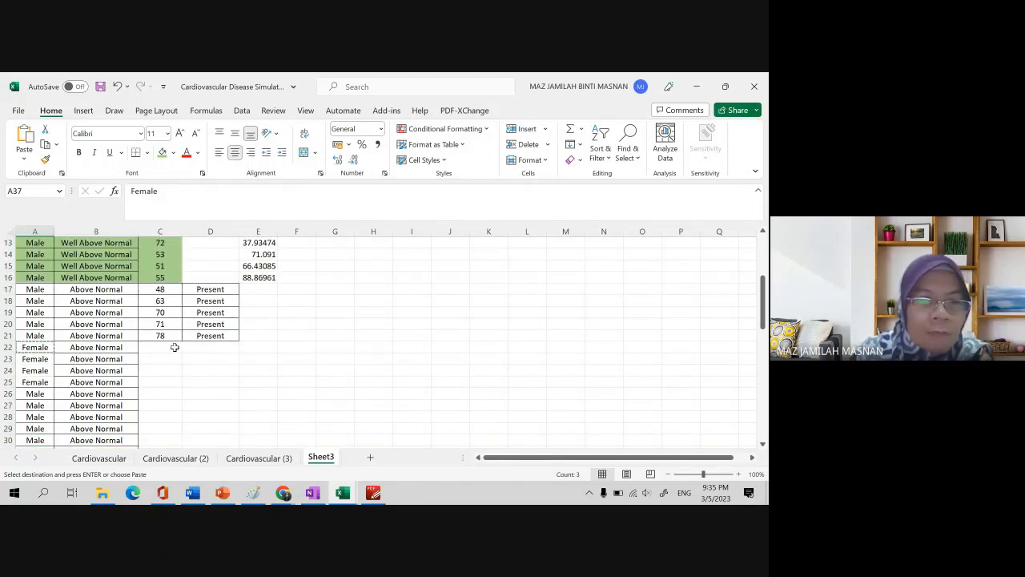
left_click(172, 346)
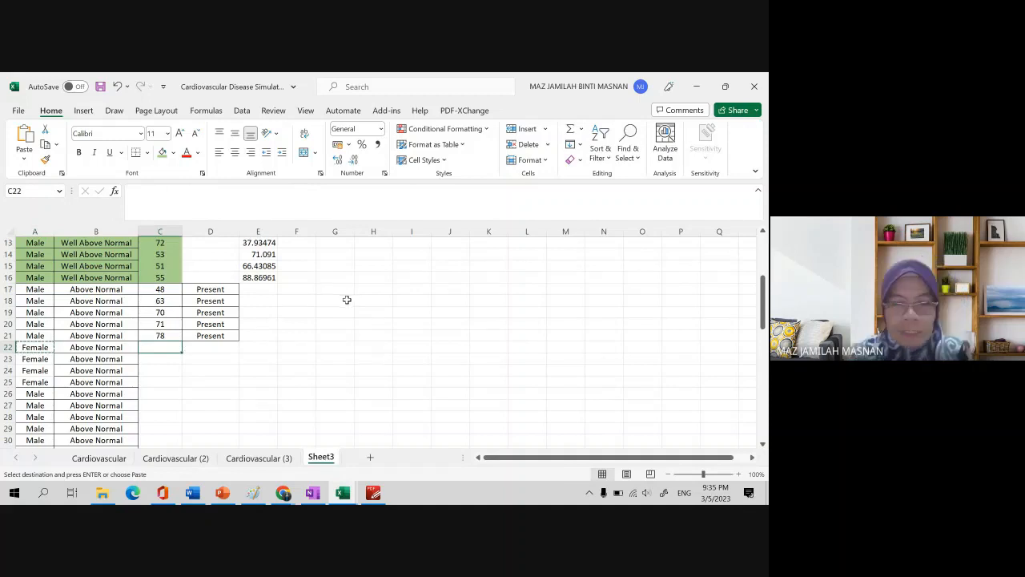
type("=")
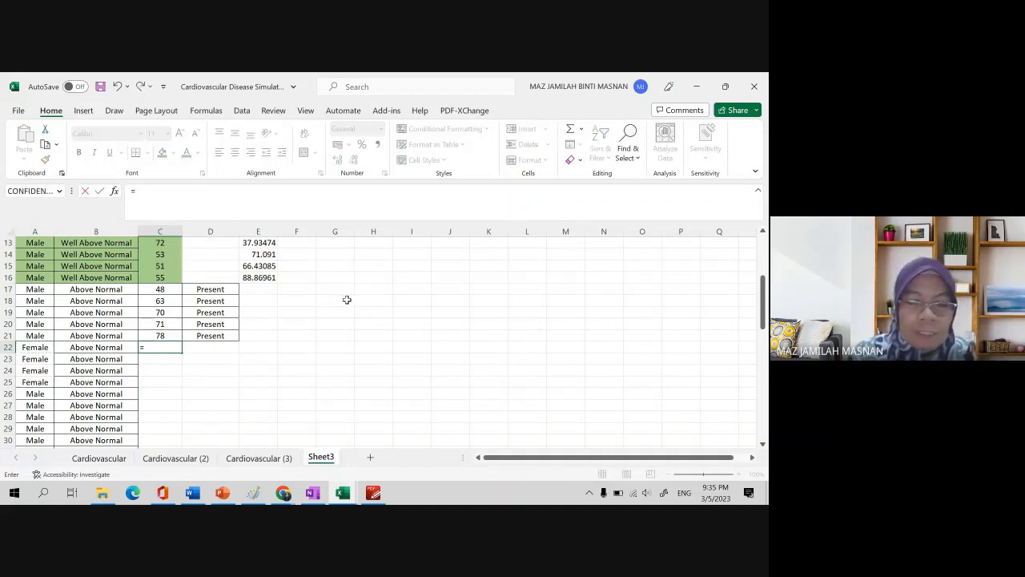
scroll(362, 299, "up", 4)
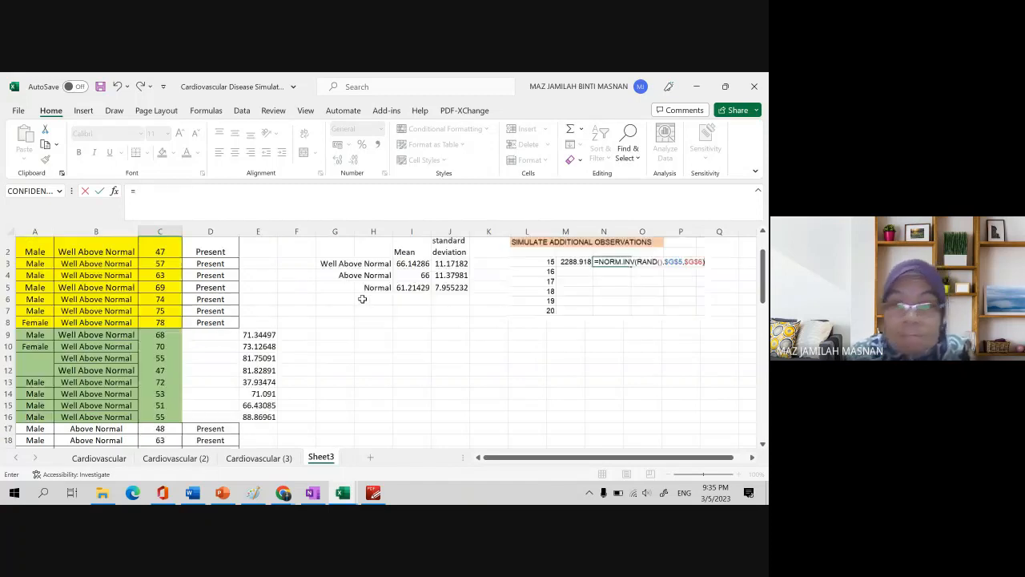
scroll(362, 299, "down", 3)
type("n")
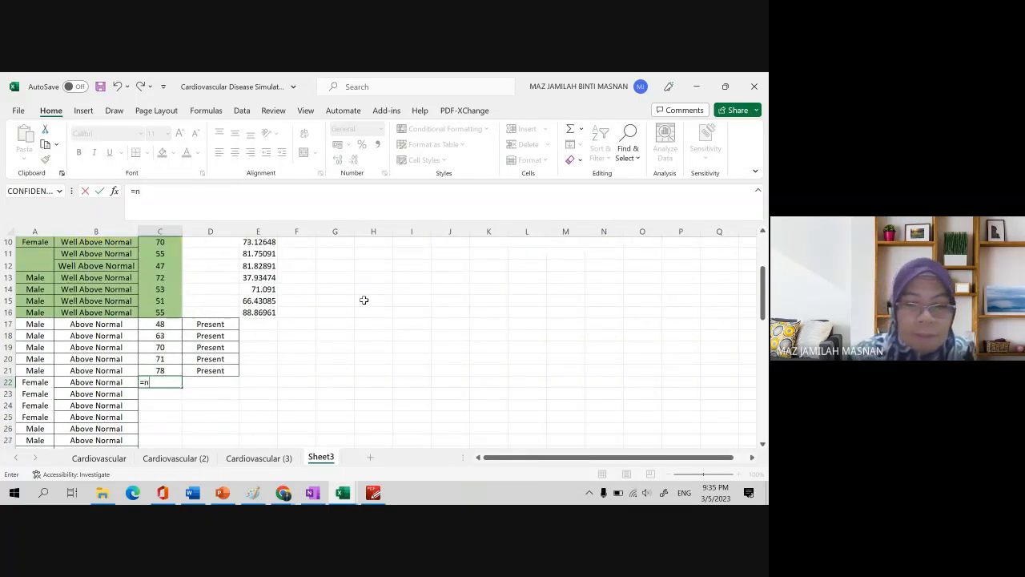
type("orm")
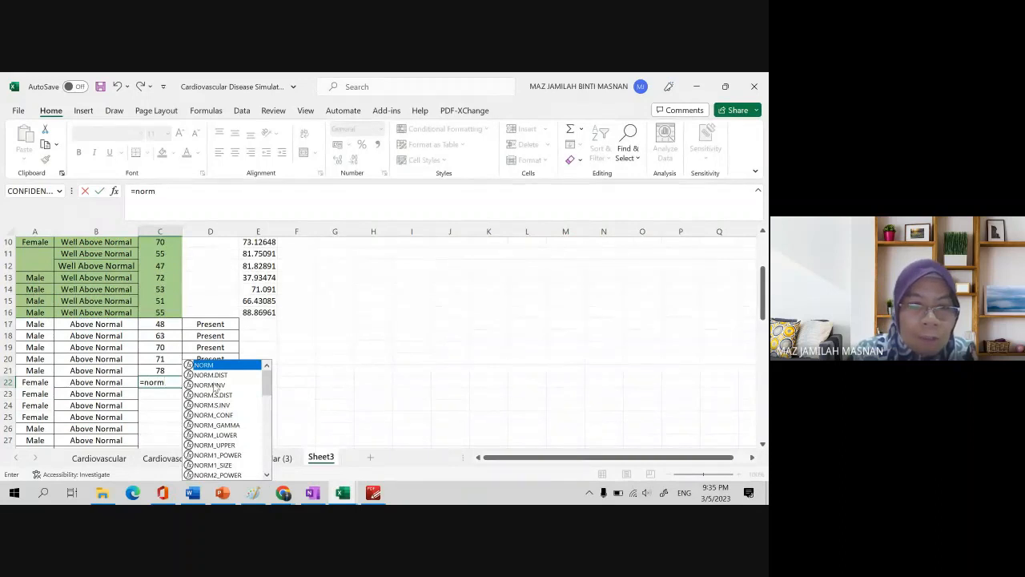
double_click(212, 384)
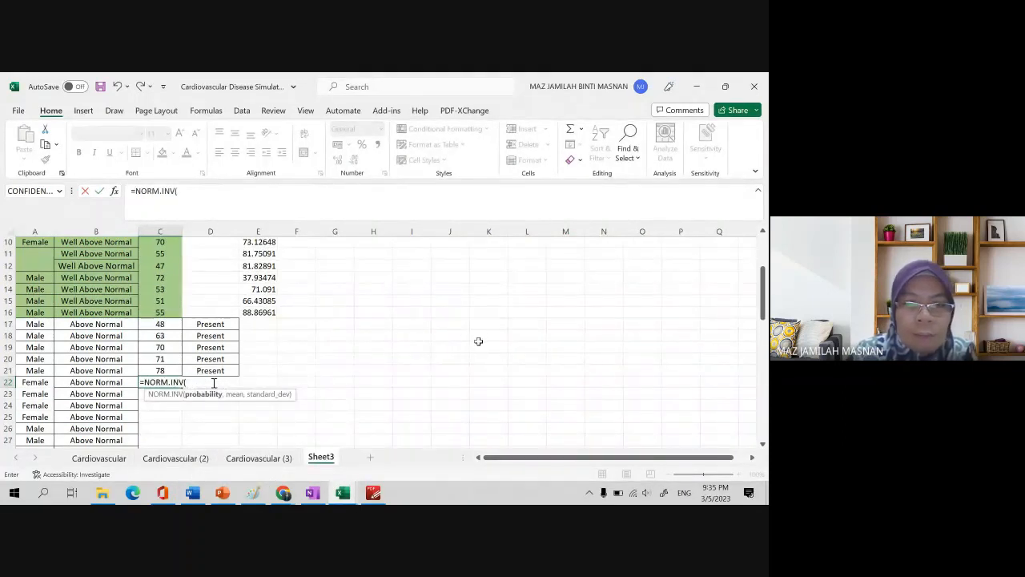
Use RAND() as the probability argument of the NORM.INV formula in C22
scroll(507, 313, "up", 3)
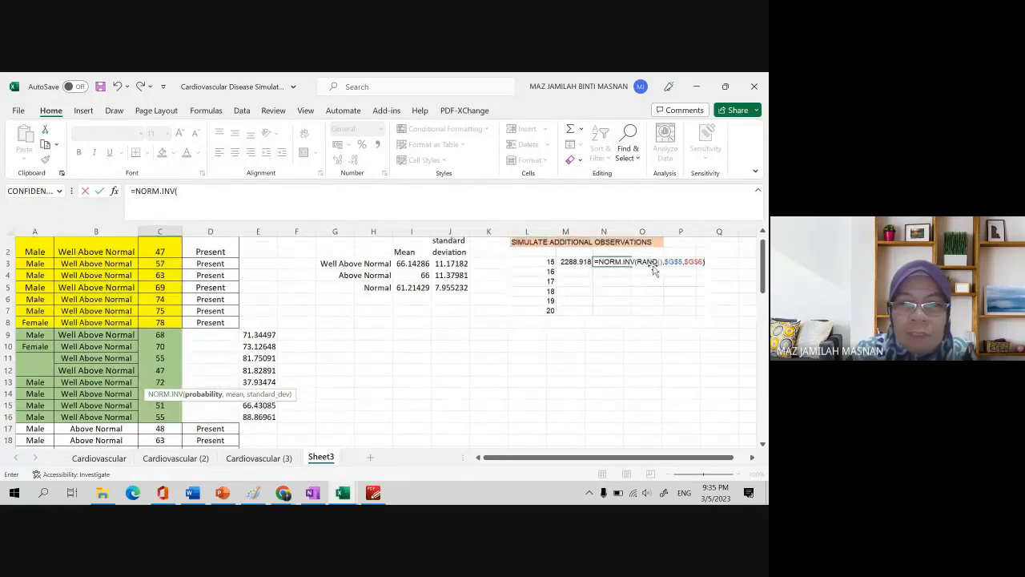
scroll(273, 430, "down", 3)
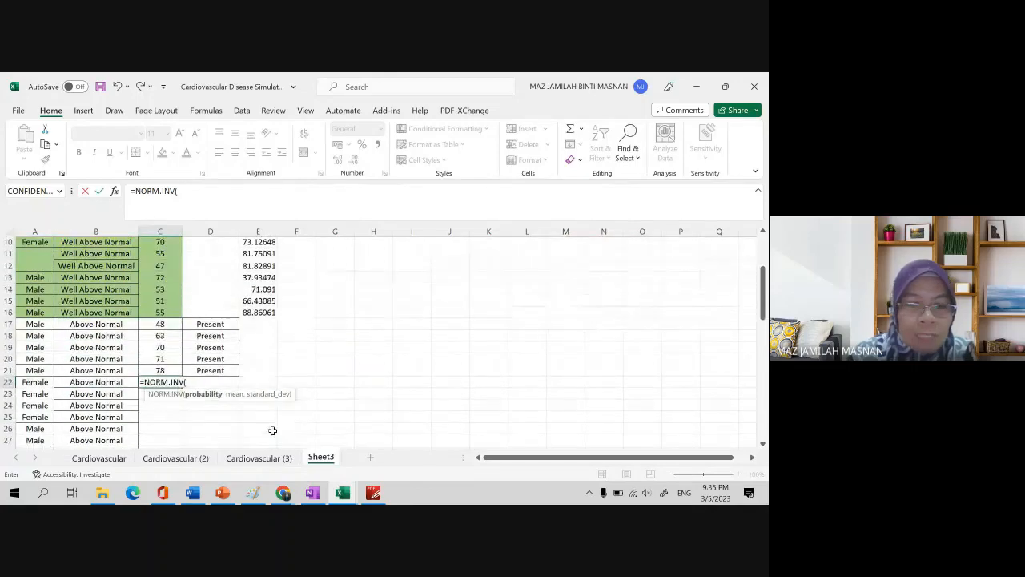
type("RAND")
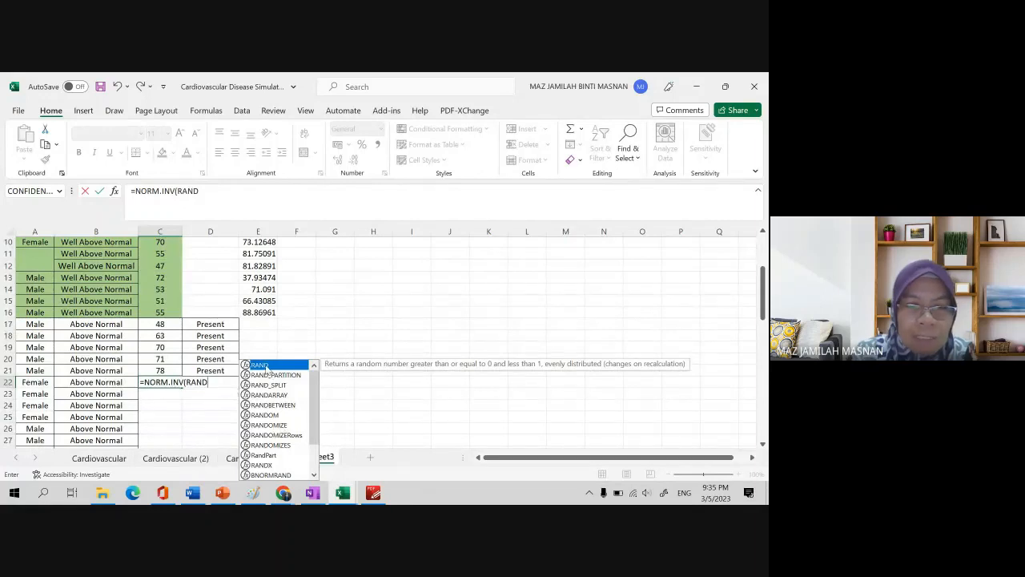
double_click(266, 366)
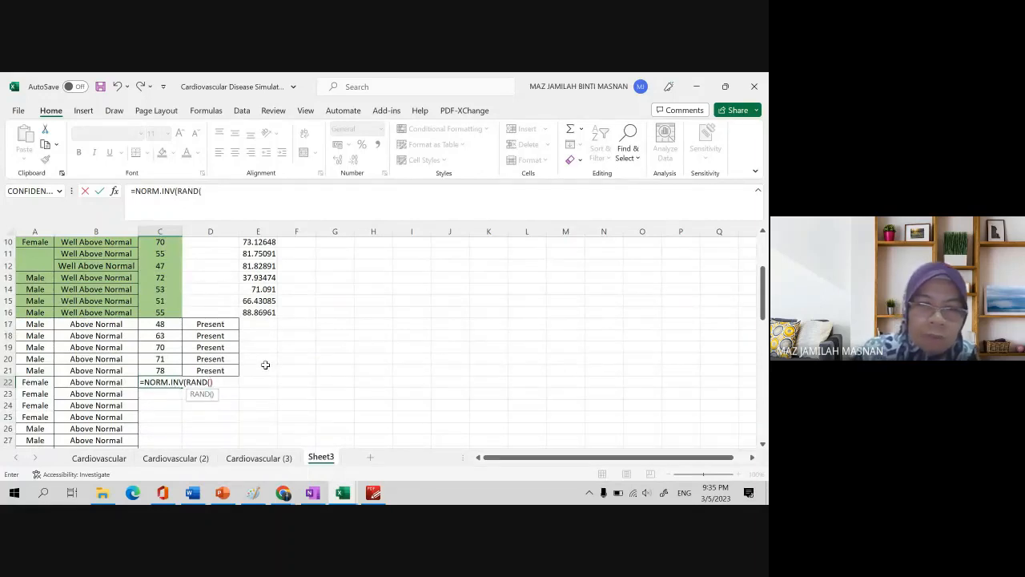
type(")")
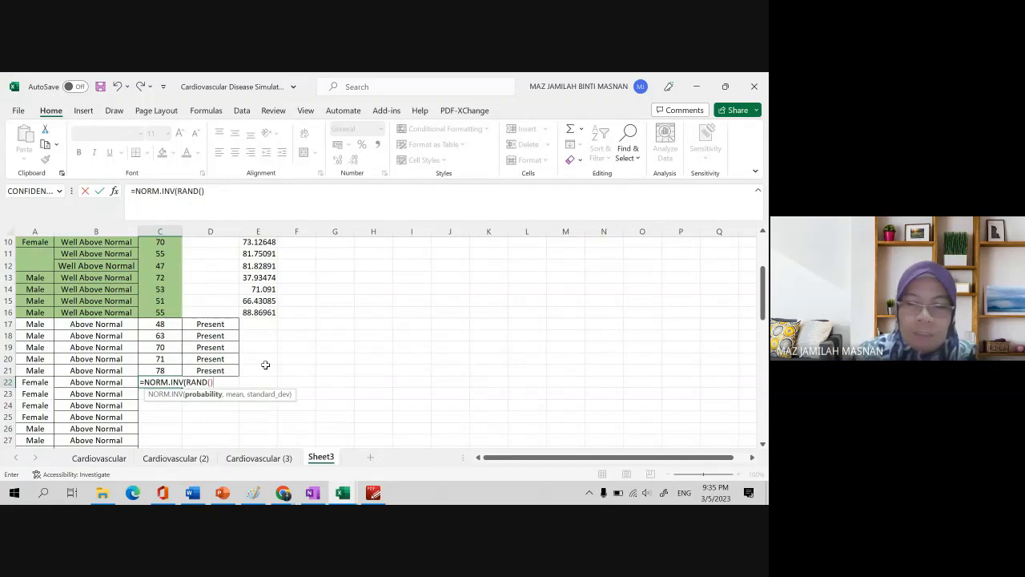
type(",")
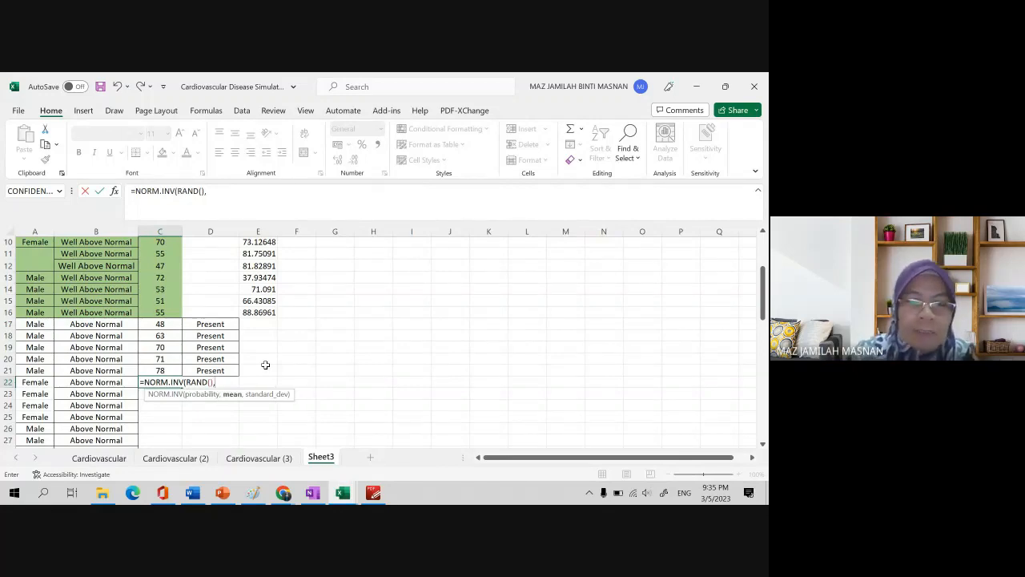
Complete C22's NORM.INV formula with the Above Normal mean in I4 and standard deviation in J4
scroll(439, 287, "up", 3)
scroll(439, 287, "up", 1)
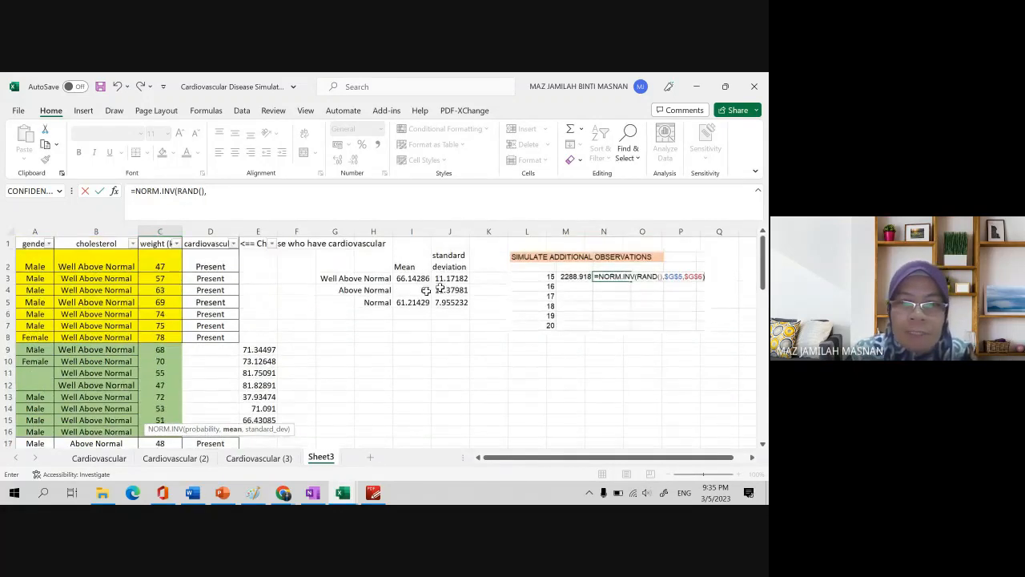
left_click(422, 289)
scroll(343, 395, "down", 4)
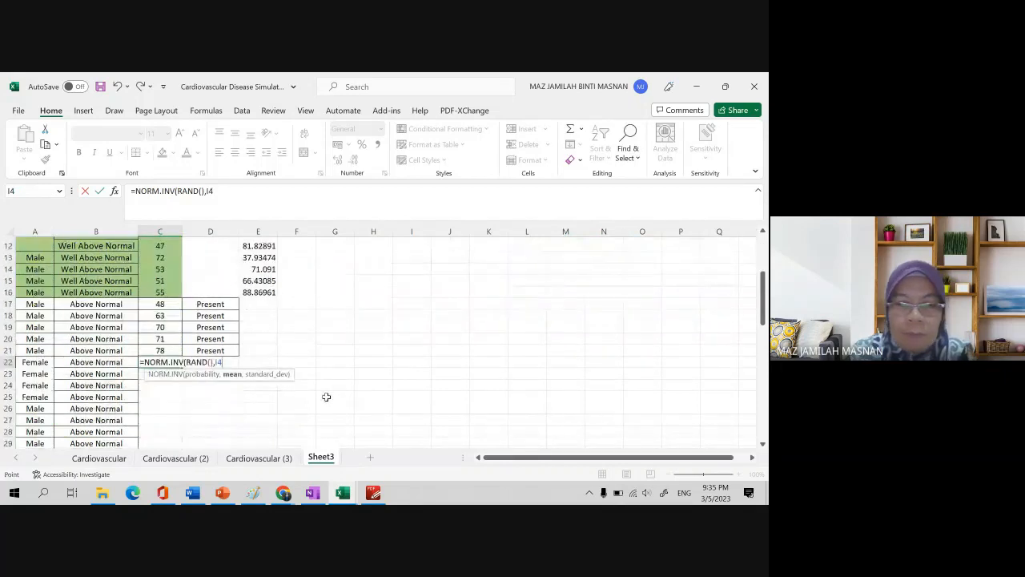
type(",")
scroll(326, 396, "up", 3)
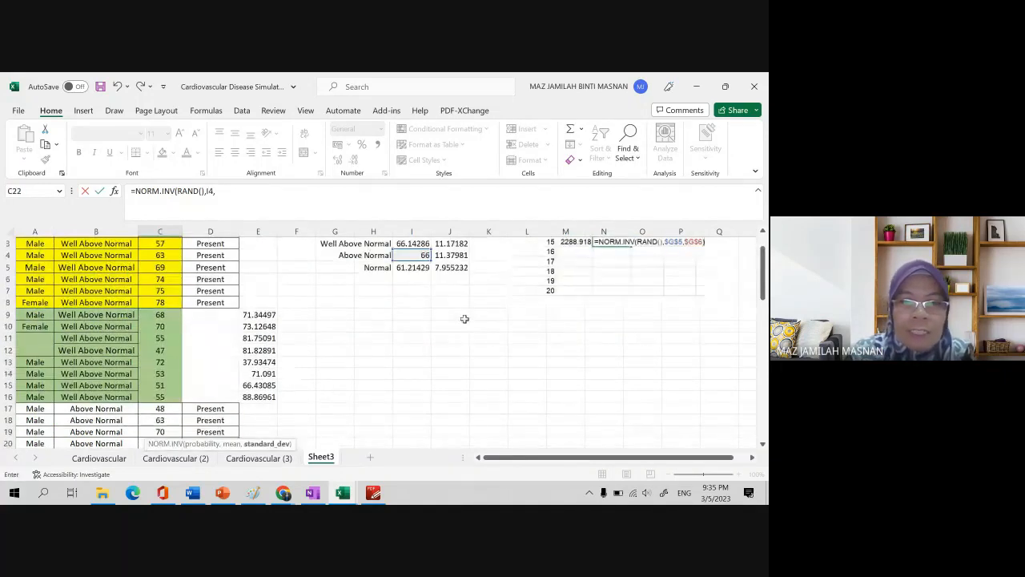
left_click(451, 255)
scroll(352, 362, "down", 4)
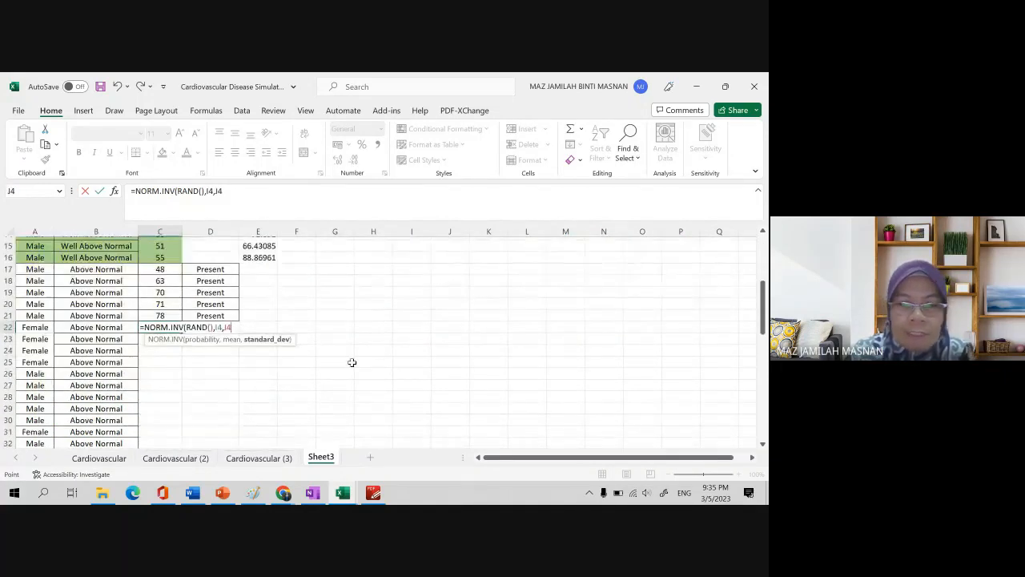
type(")")
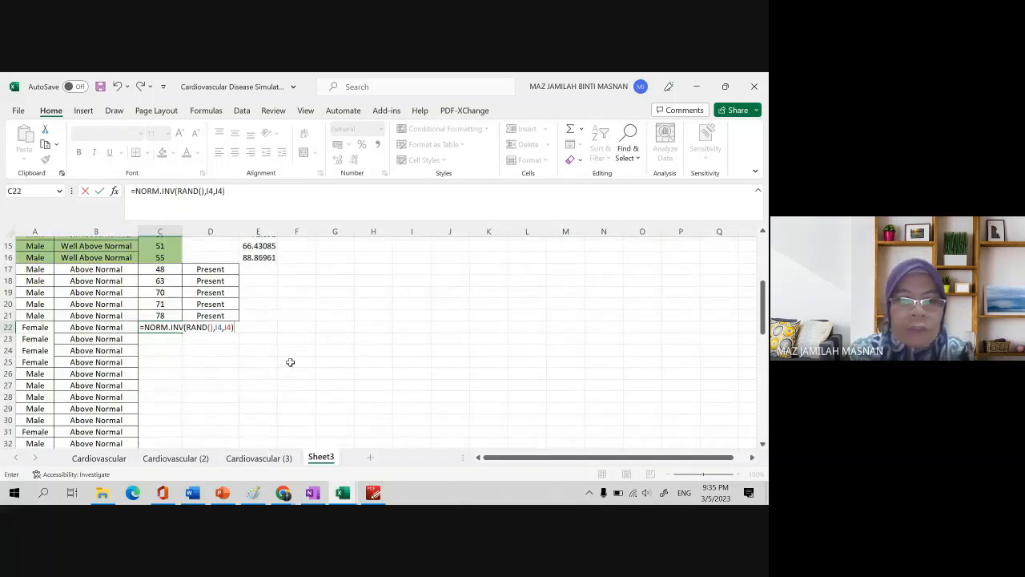
Make the mean and standard deviation references in C22's NORM.INV formula absolute as $I$4 and $J$4
left_click(216, 327)
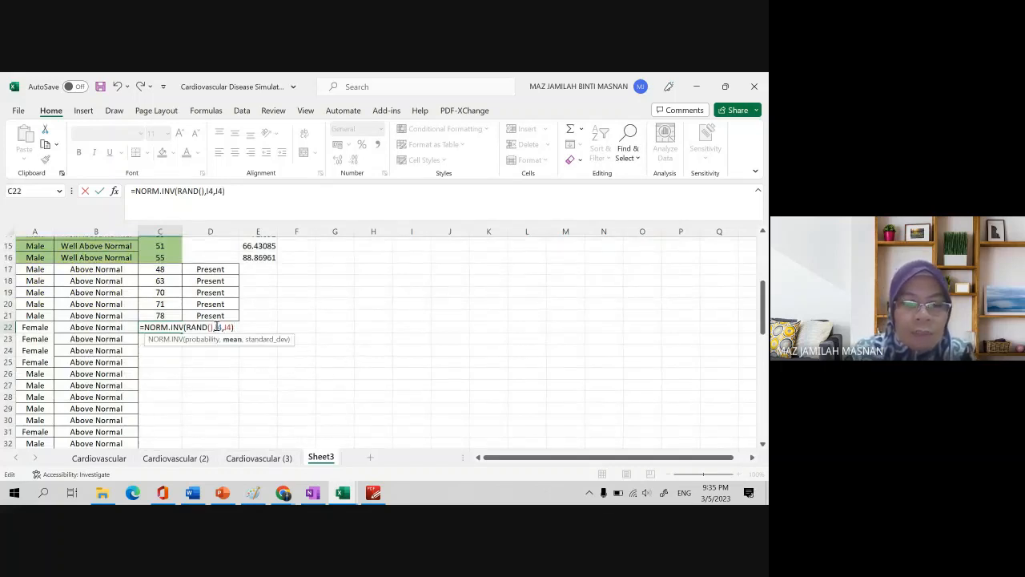
type("$")
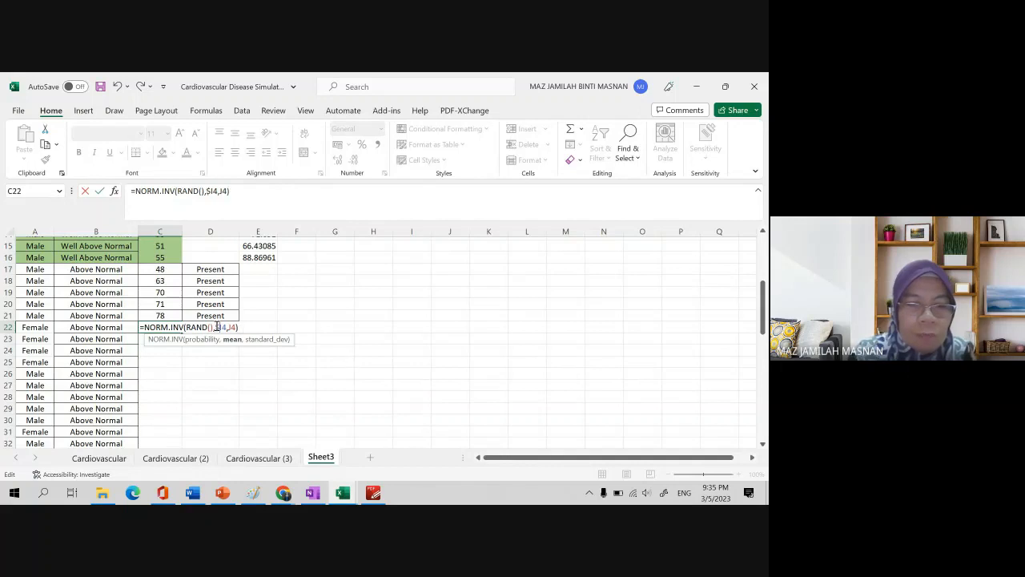
key("Right")
type("$")
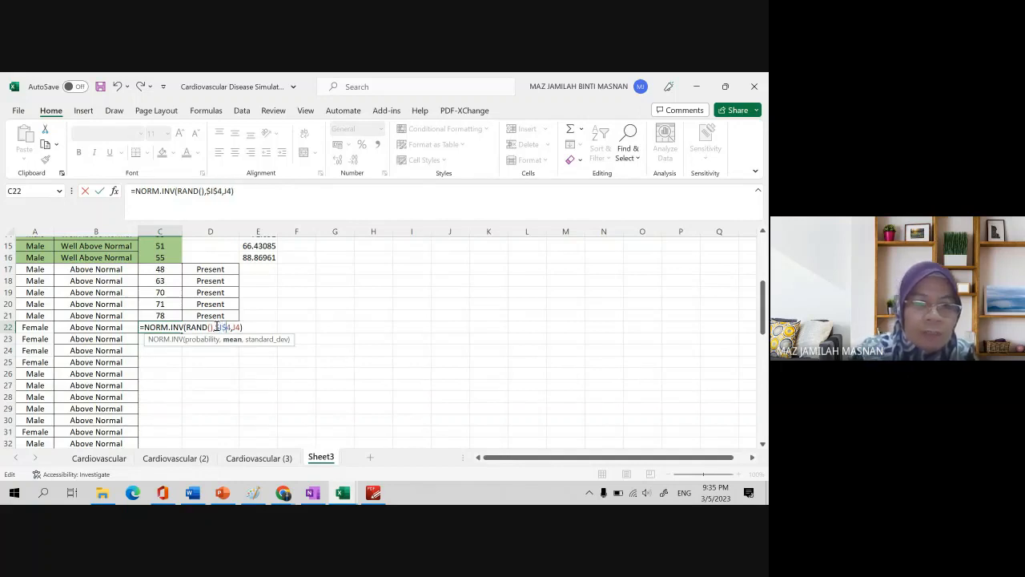
key("Right")
key("Right")
type("$")
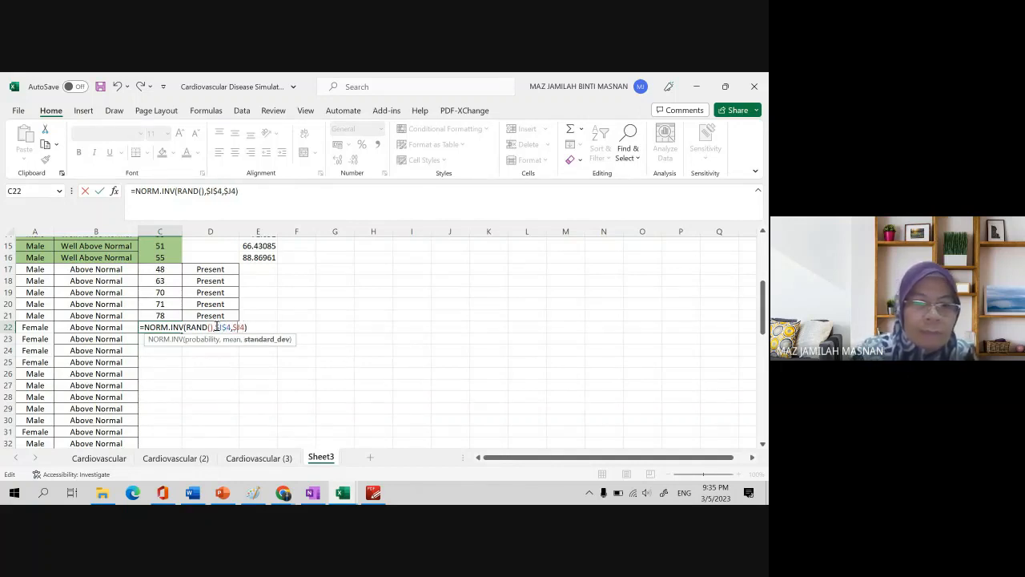
key("Right")
type("$")
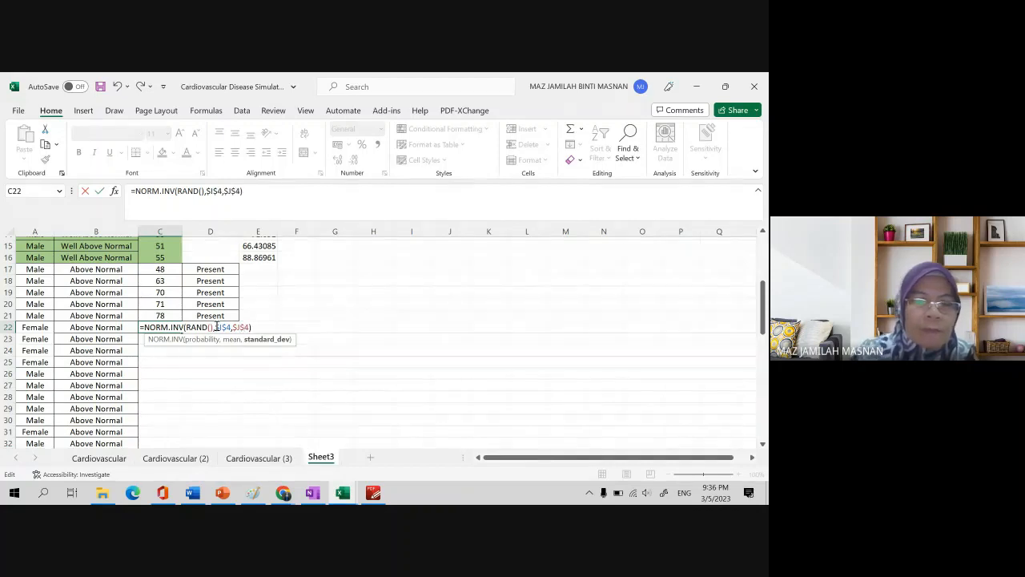
key("Return")
Fill C22's NORM.INV formula down through C39 for all remaining Above Normal rows
scroll(165, 356, "down", 1)
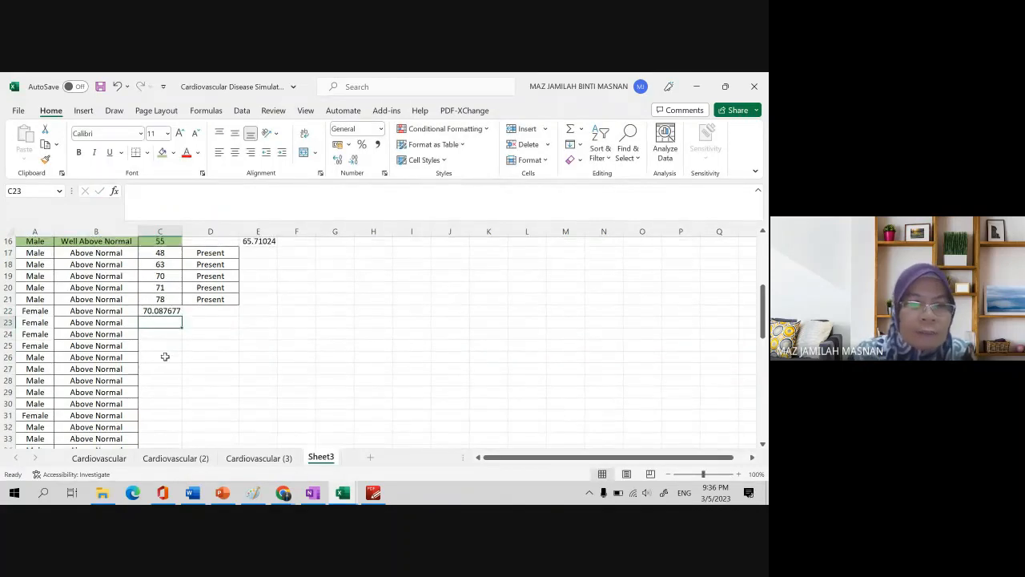
scroll(165, 356, "down", 2)
left_click(170, 258)
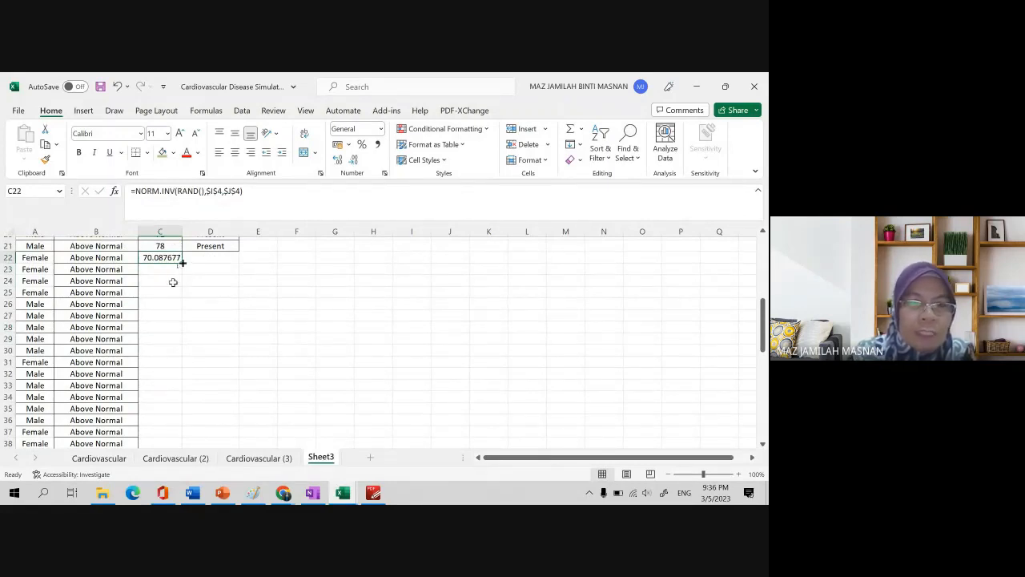
left_click_drag(181, 261, 176, 386)
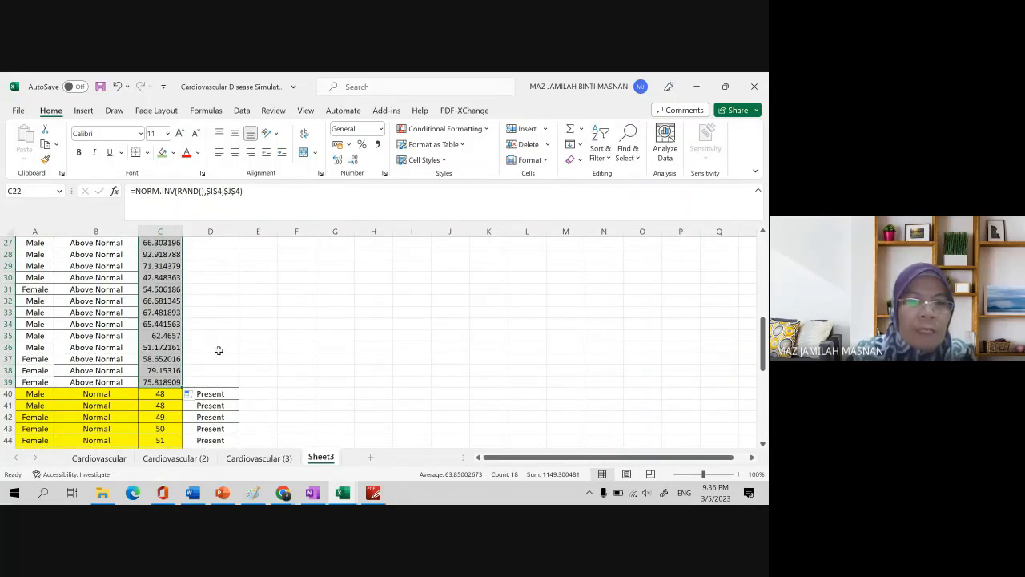
Format the simulated weights in C22:C39 as Number with 0 decimal places and centre them
scroll(208, 346, "up", 3)
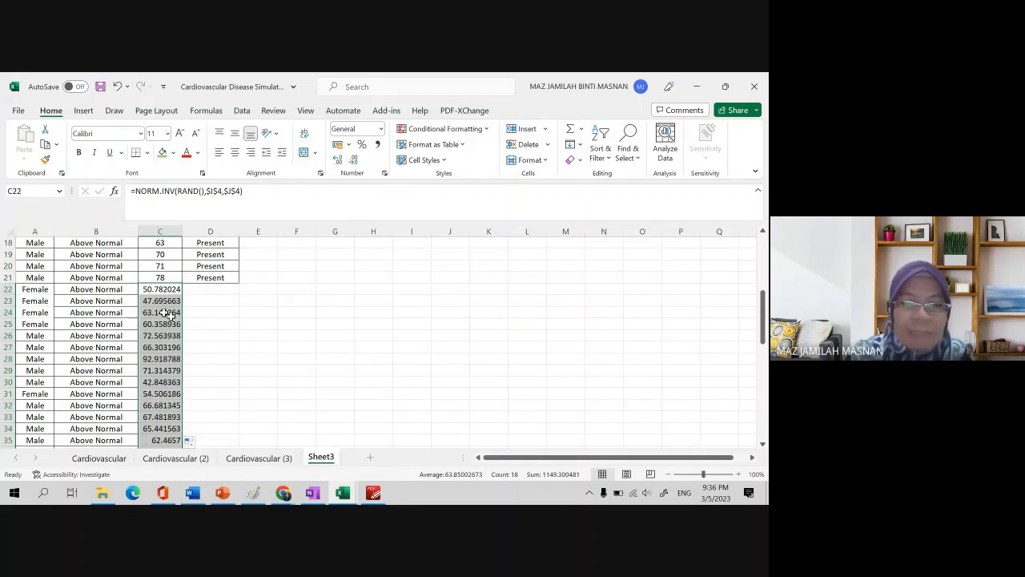
scroll(166, 298, "up", 3)
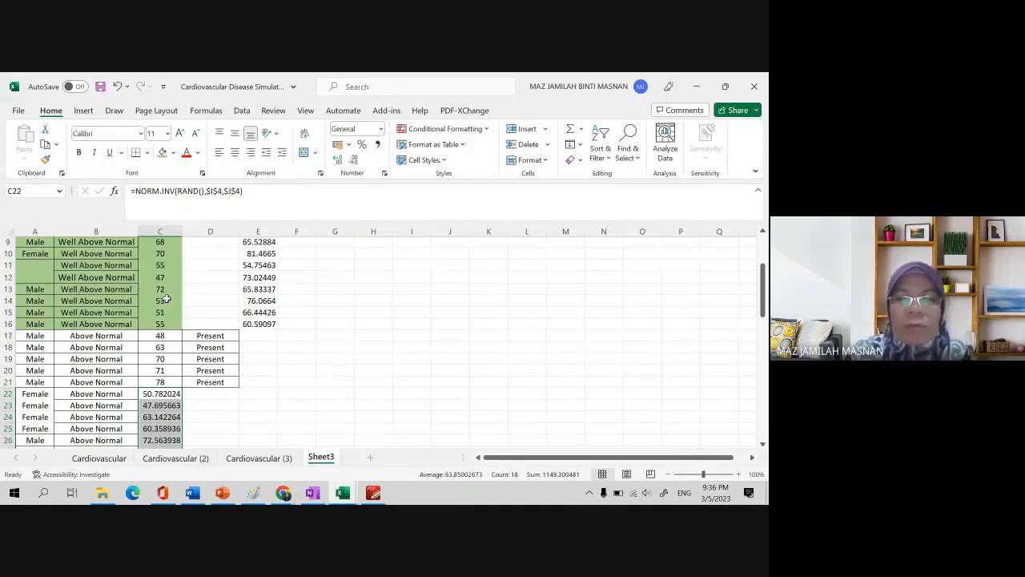
scroll(170, 334, "down", 4)
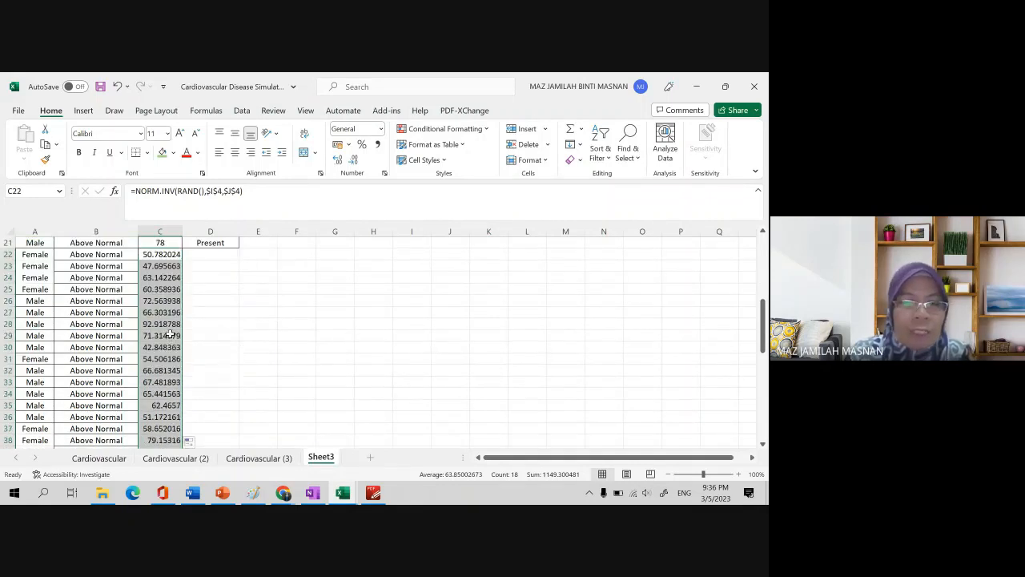
scroll(171, 334, "up", 1)
scroll(171, 329, "down", 3)
scroll(171, 324, "up", 3)
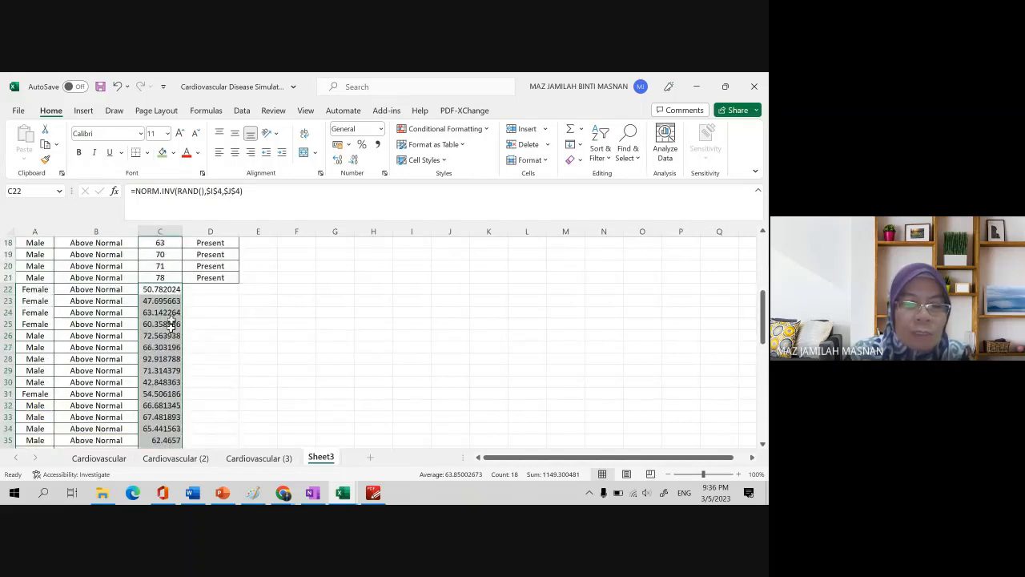
right_click(170, 324)
left_click(252, 376)
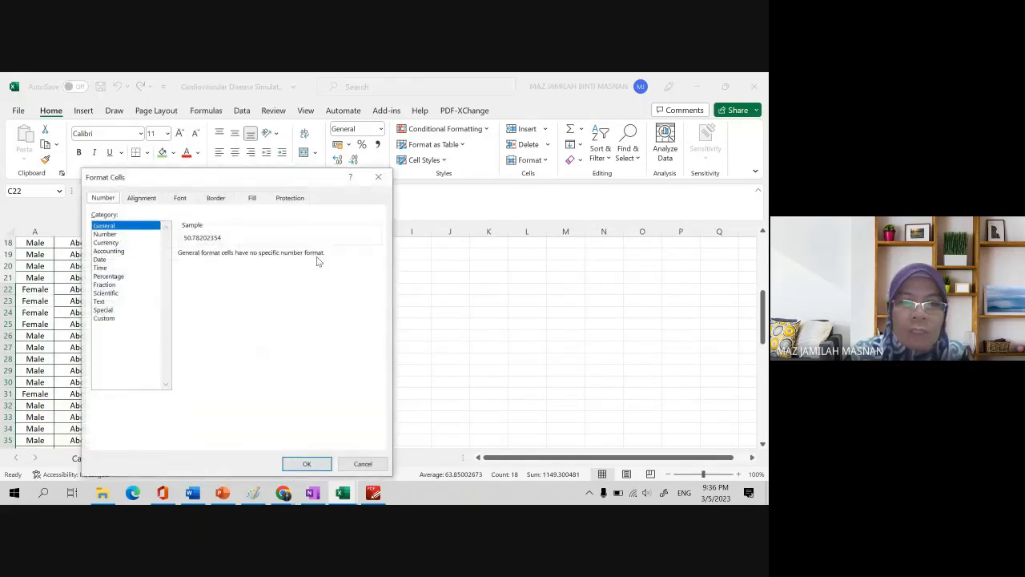
left_click(128, 235)
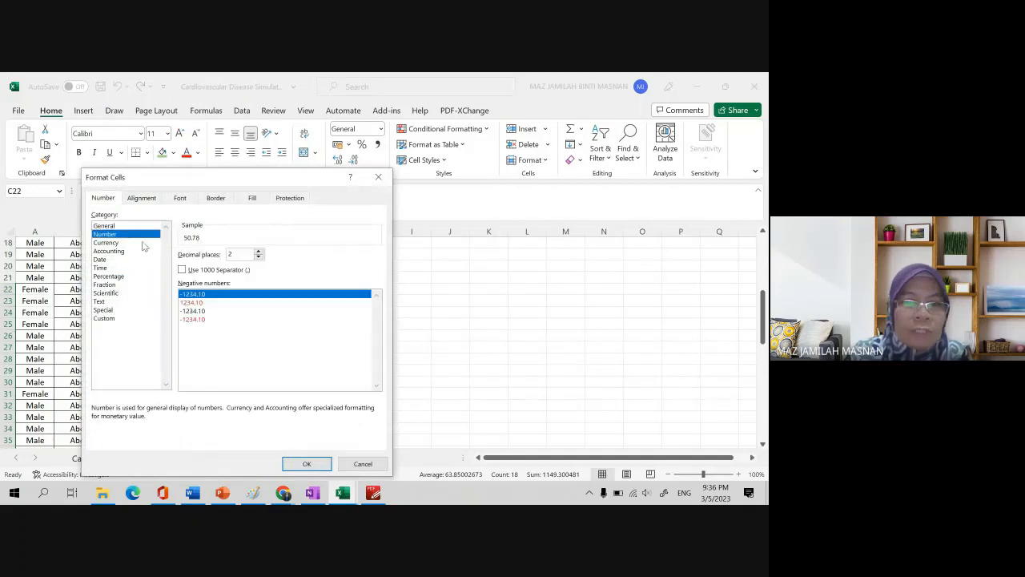
left_click(258, 257)
left_click(258, 257)
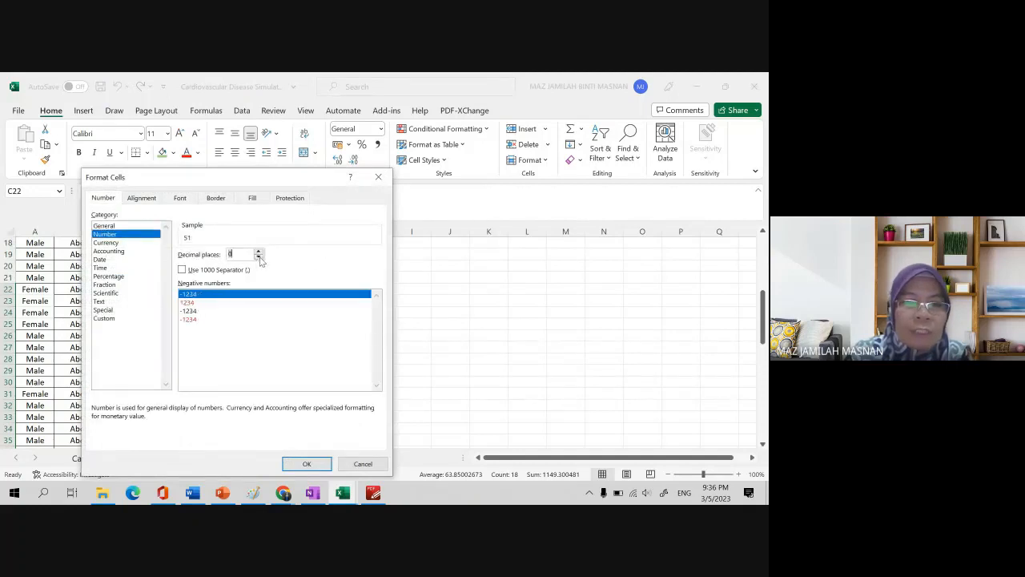
left_click(307, 464)
left_click(234, 152)
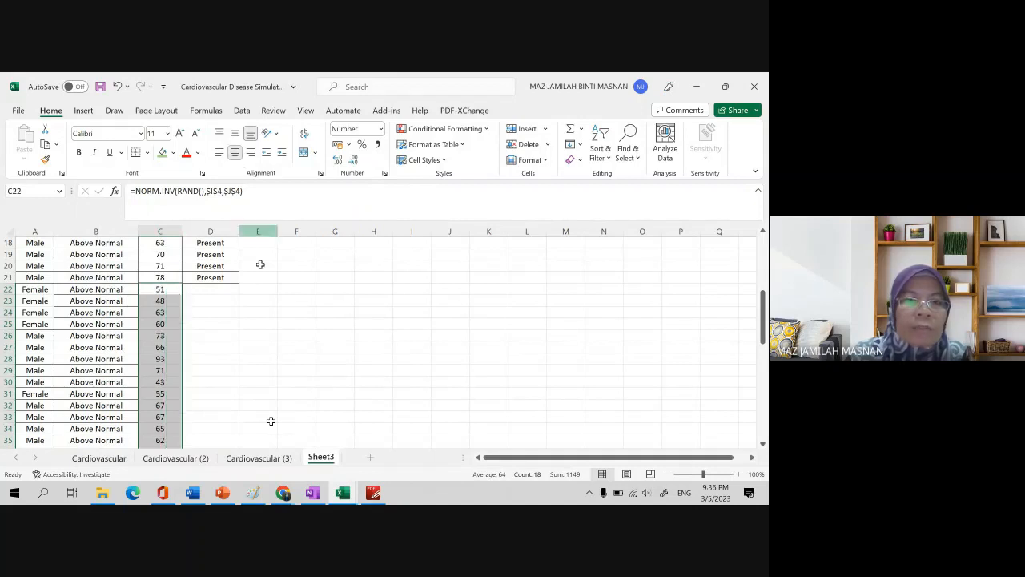
Move the simulated weight formulas from C22:C39 to D22:D39
scroll(257, 360, "up", 2)
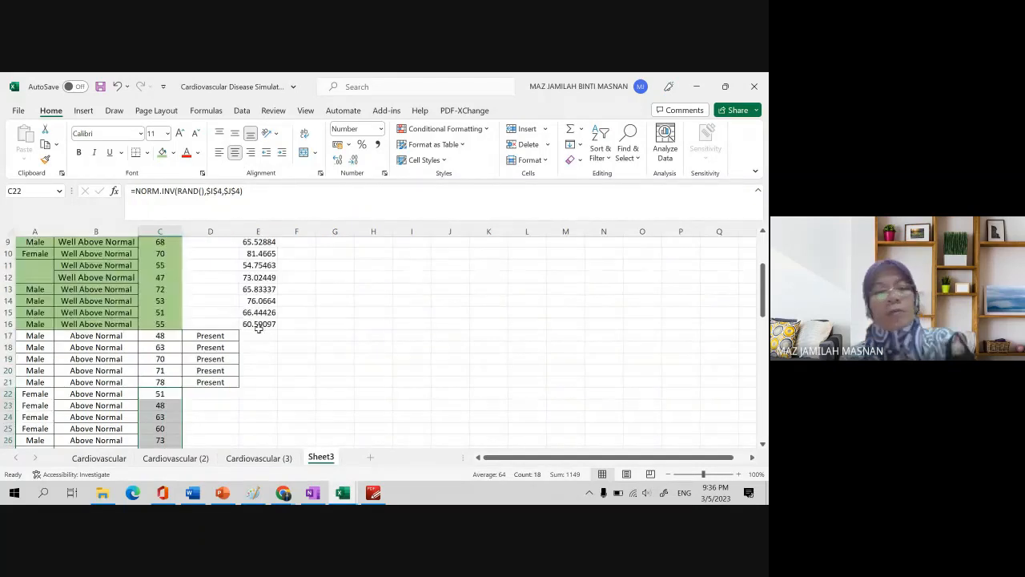
scroll(267, 341, "down", 4)
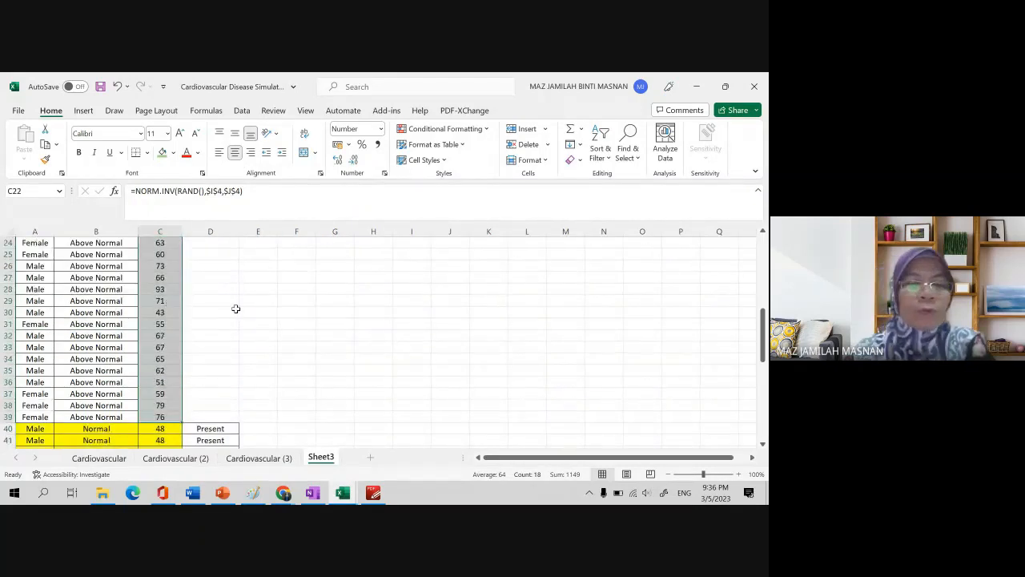
scroll(183, 292, "up", 1)
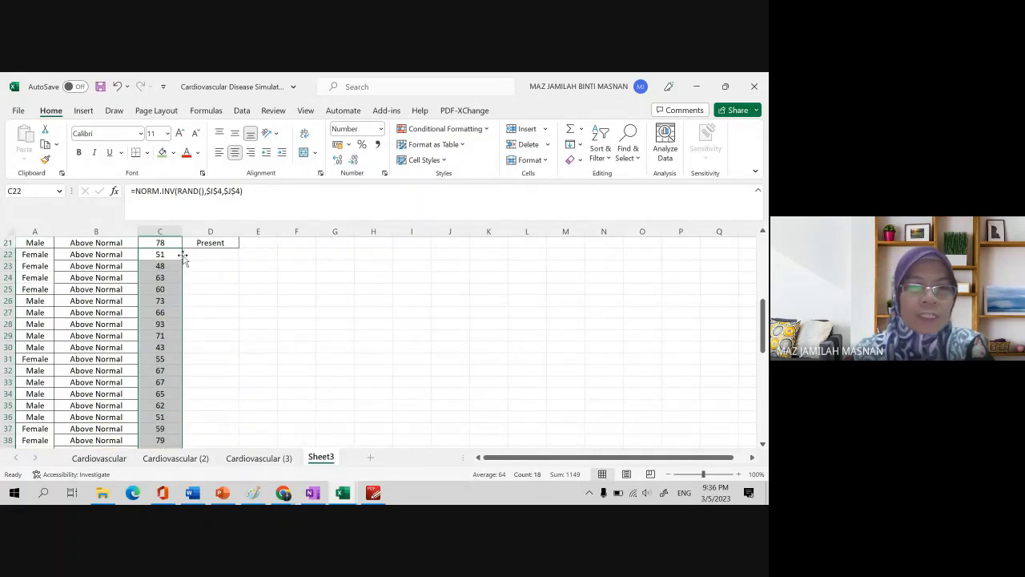
left_click_drag(183, 258, 204, 260)
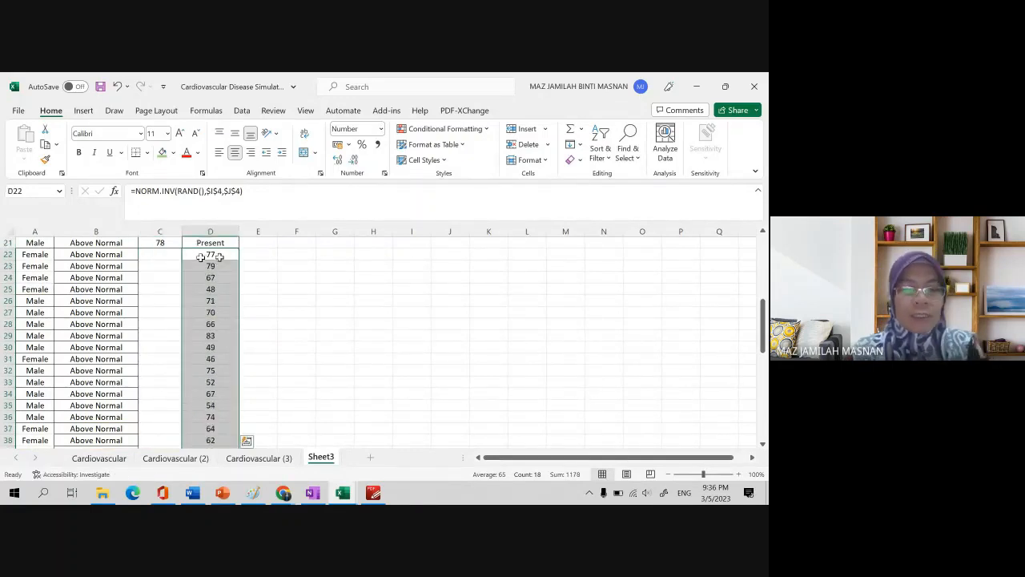
Copy the simulated weights in D22:D39 and paste them as values only into C22:C39
key("ctrl+c")
left_click(172, 254)
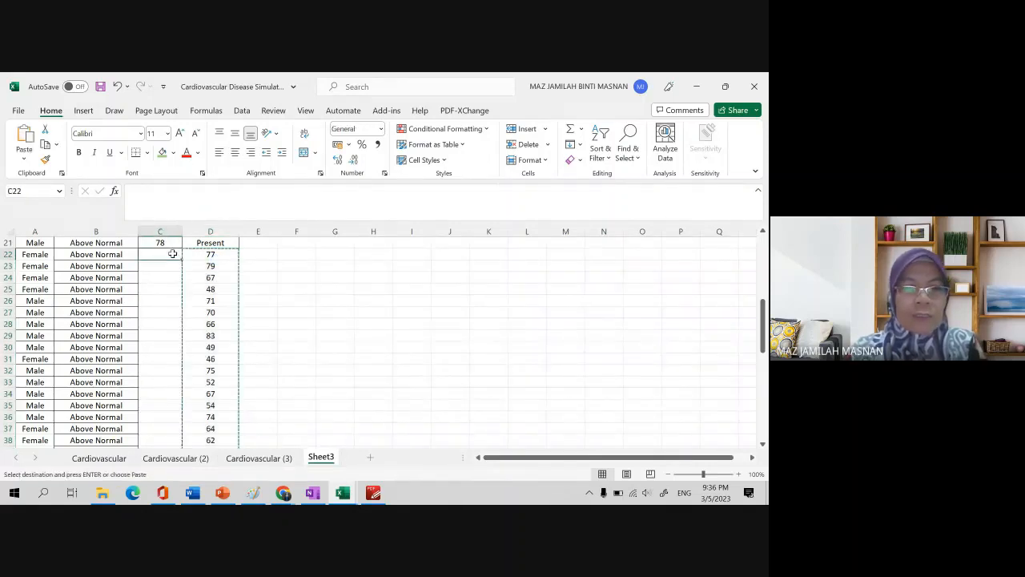
right_click(173, 254)
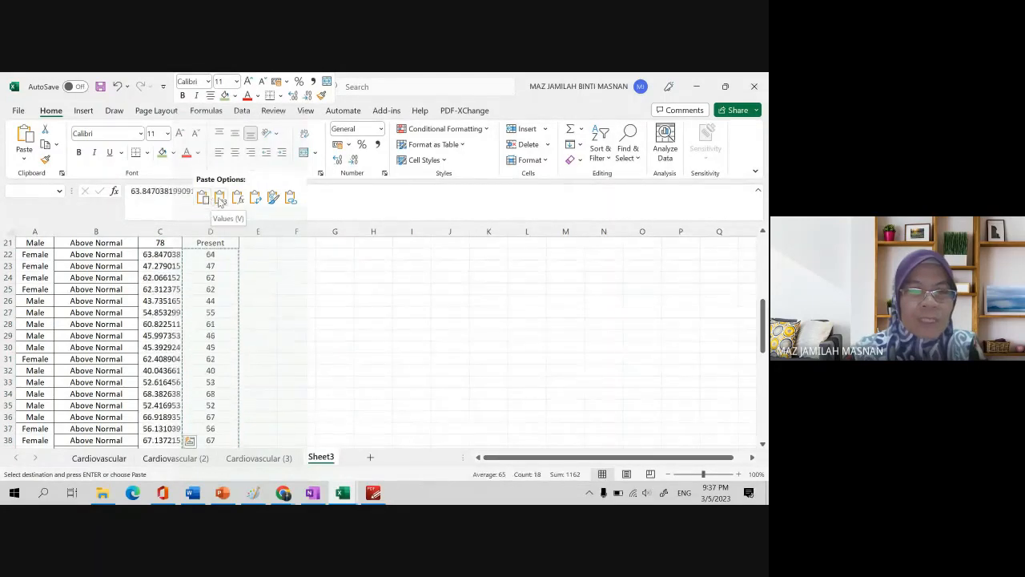
left_click(221, 201)
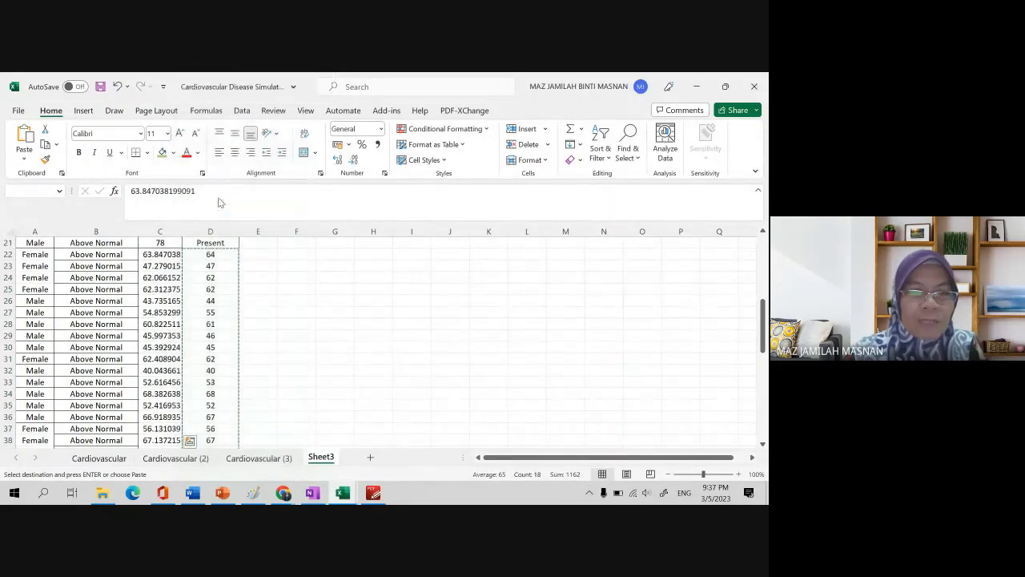
Format the pasted static weights in C22:C39 as Number with 0 decimal places and centre them
right_click(172, 256)
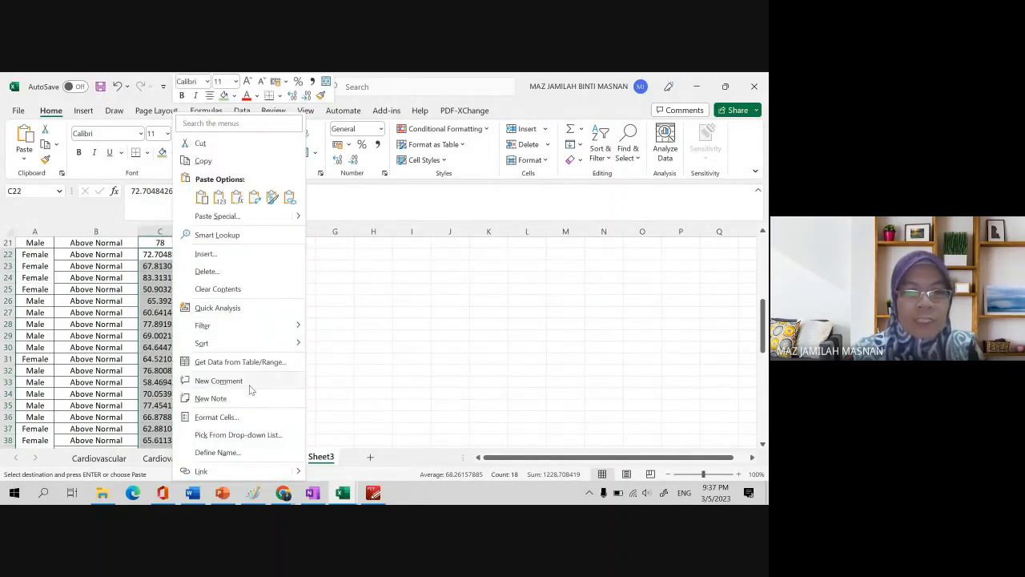
left_click(249, 412)
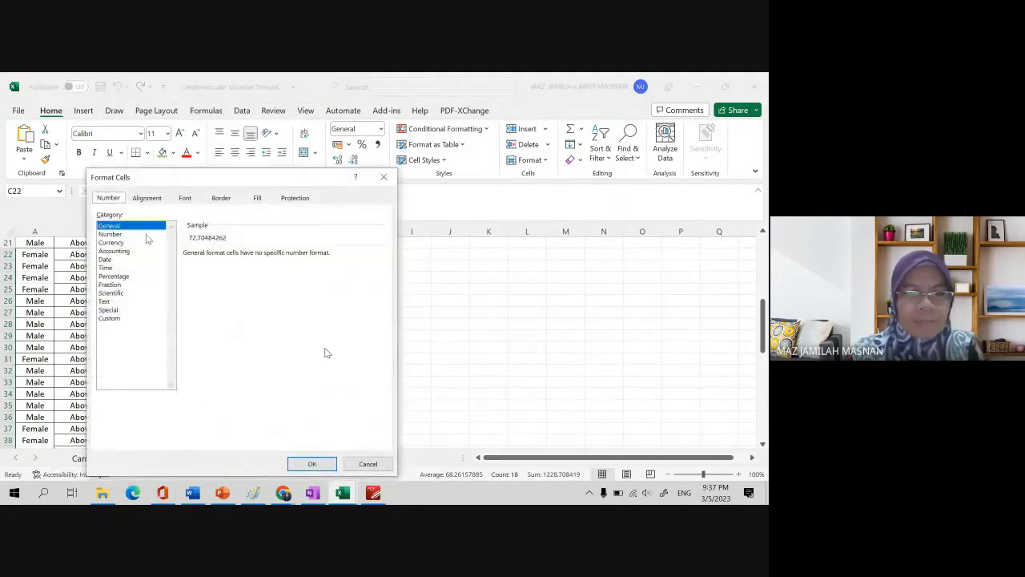
left_click(168, 234)
left_click(262, 257)
left_click(263, 257)
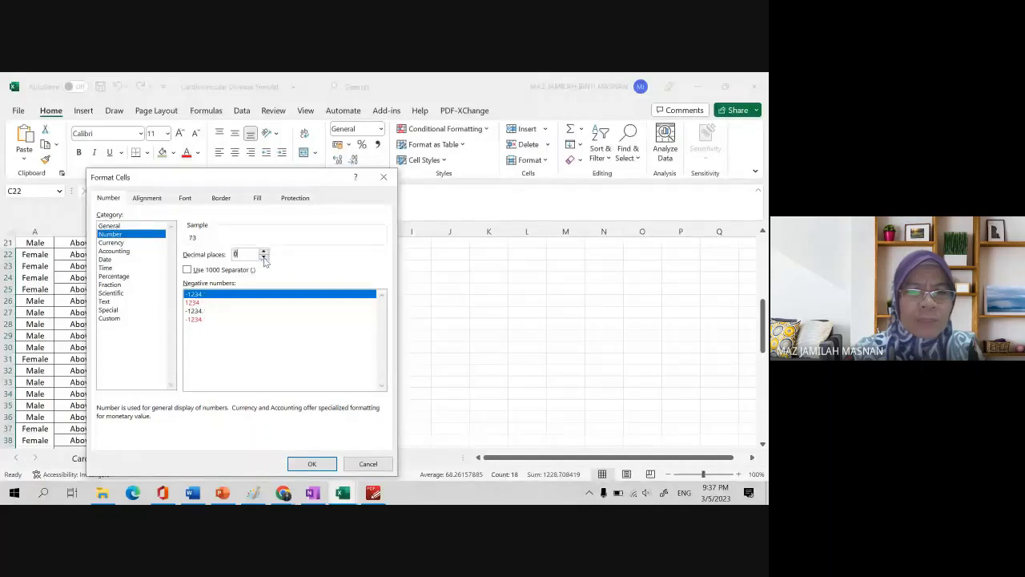
left_click(312, 465)
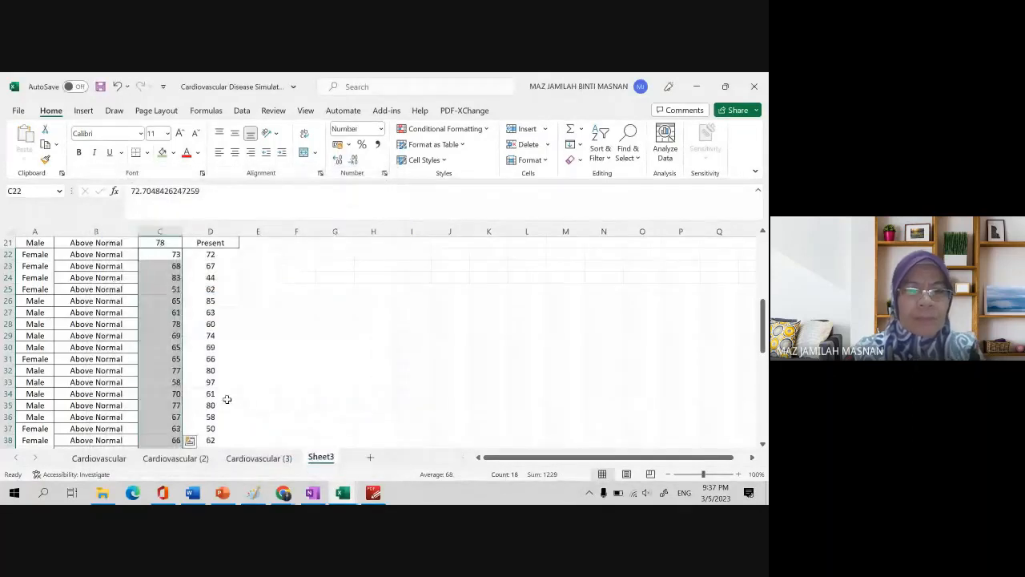
left_click(234, 152)
Go to the empty rows below the last Normal record in row 67
scroll(183, 342, "down", 12)
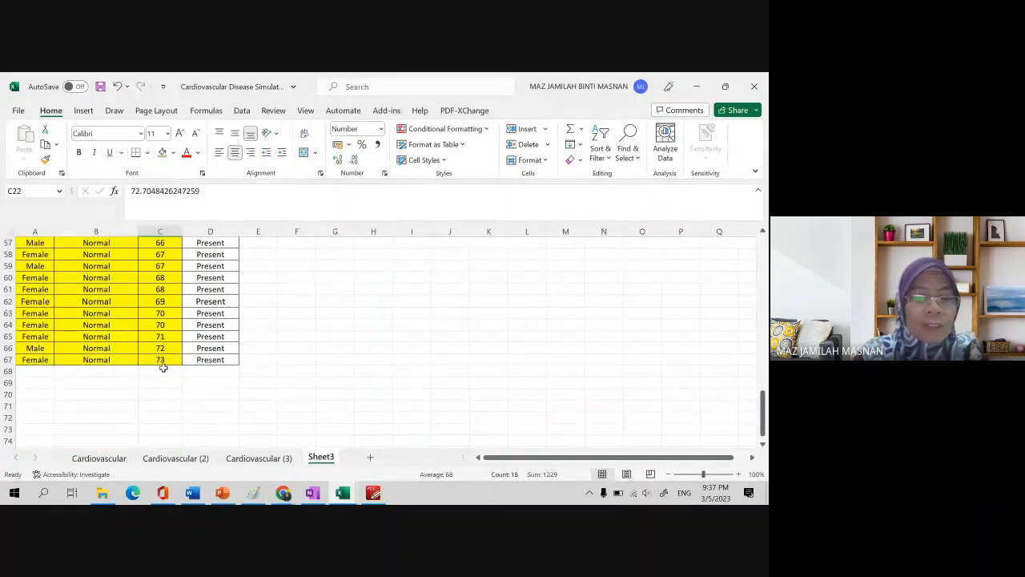
scroll(165, 376, "down", 3)
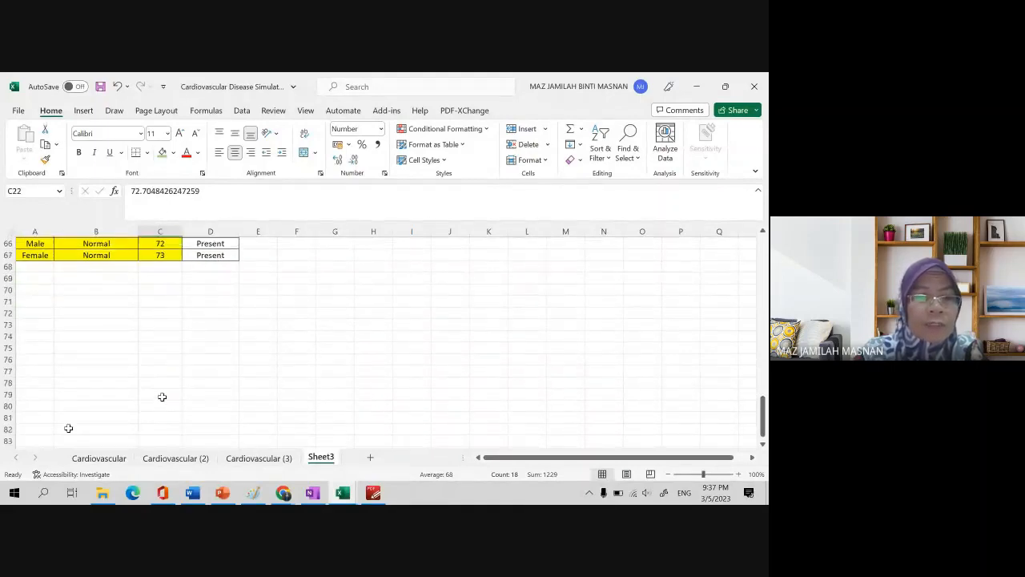